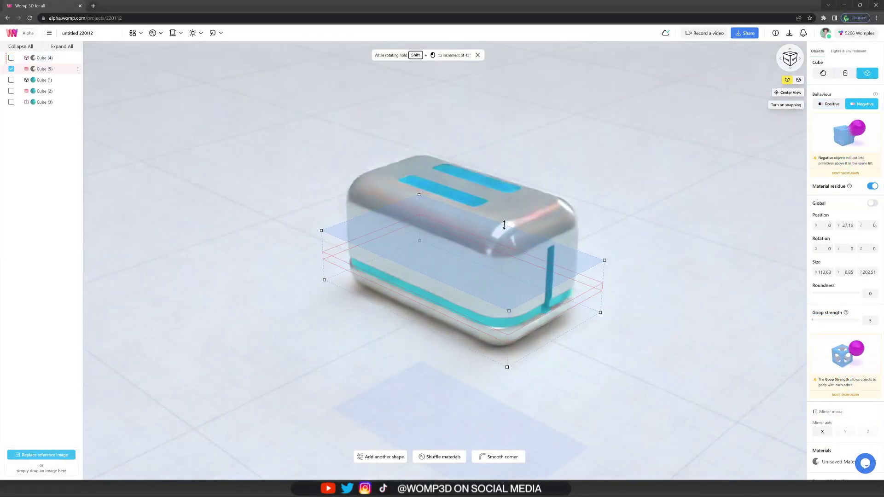
{"action": "left_click_drag", "start_coordinate": [503, 224], "coordinate": [463, 222]}
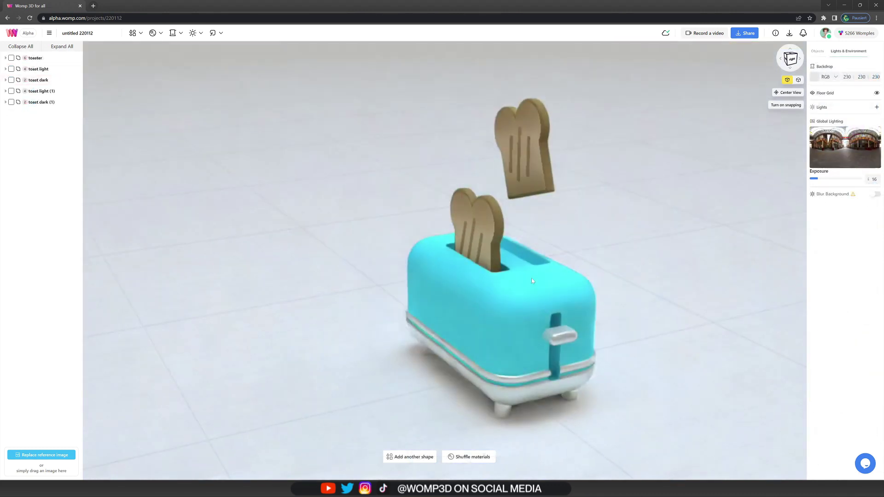
{"action": "right_click_drag", "start_coordinate": [532, 278], "coordinate": [653, 277]}
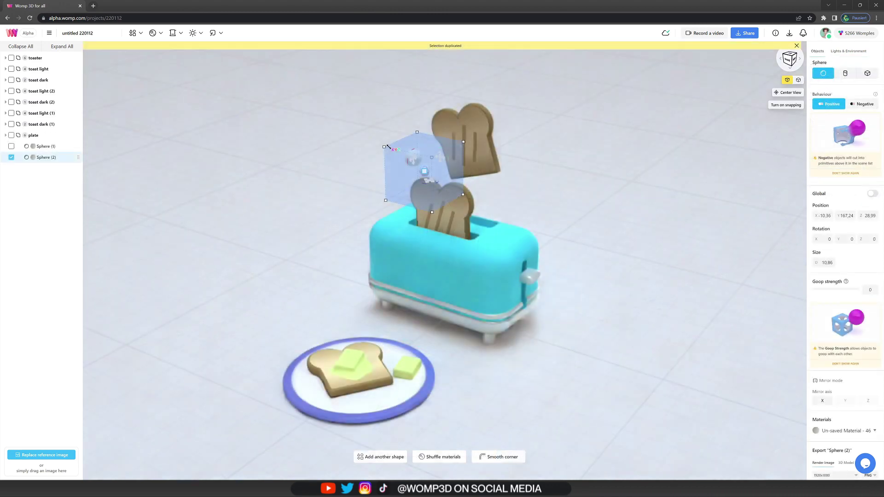
{"action": "left_click_drag", "start_coordinate": [405, 115], "coordinate": [400, 90], "text": "alt"}
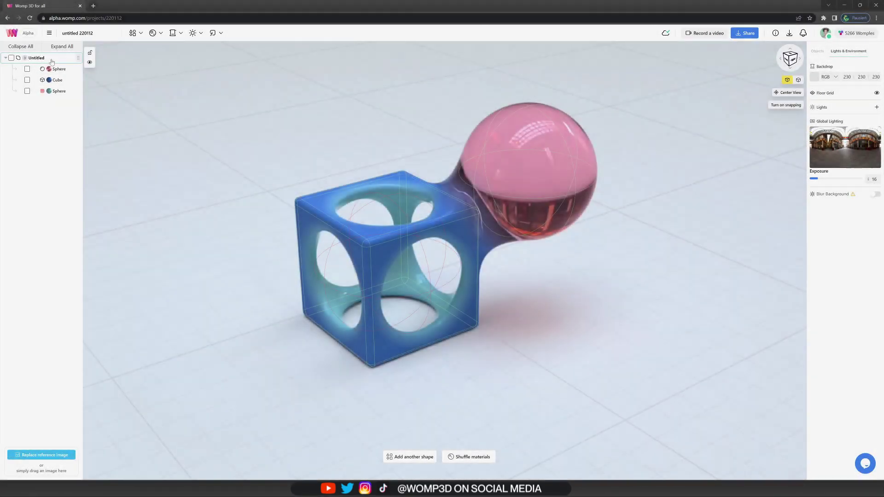
Delete the starter Untitled group and add a cube primitive to the scene.
{"action": "left_click", "coordinate": [51, 60]}
{"action": "key", "text": "Delete"}
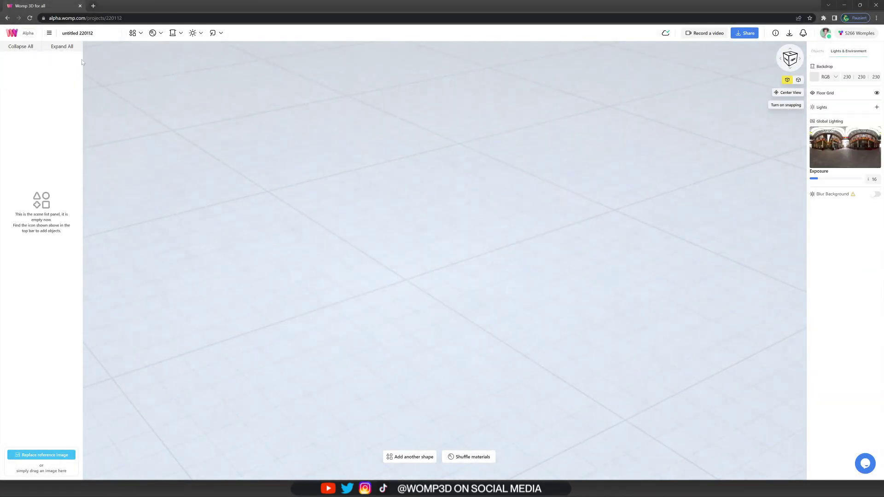
{"action": "left_click", "coordinate": [133, 34]}
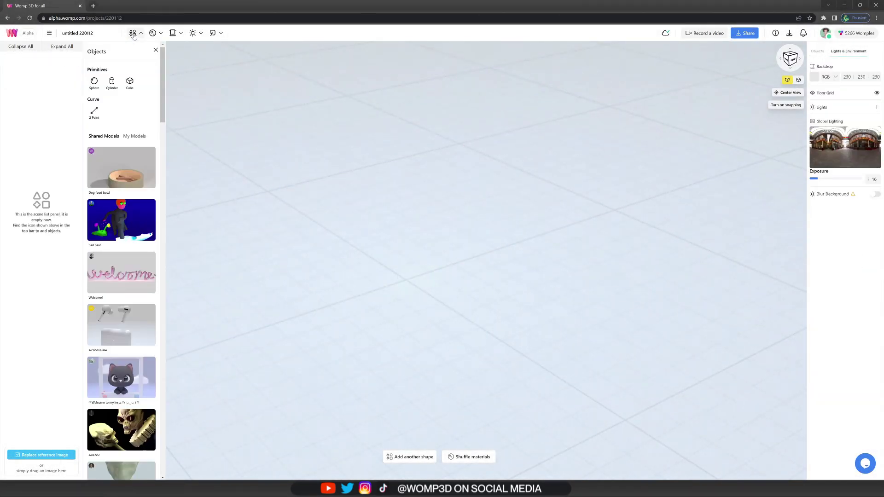
{"action": "left_click", "coordinate": [129, 81]}
{"action": "left_click", "coordinate": [156, 50]}
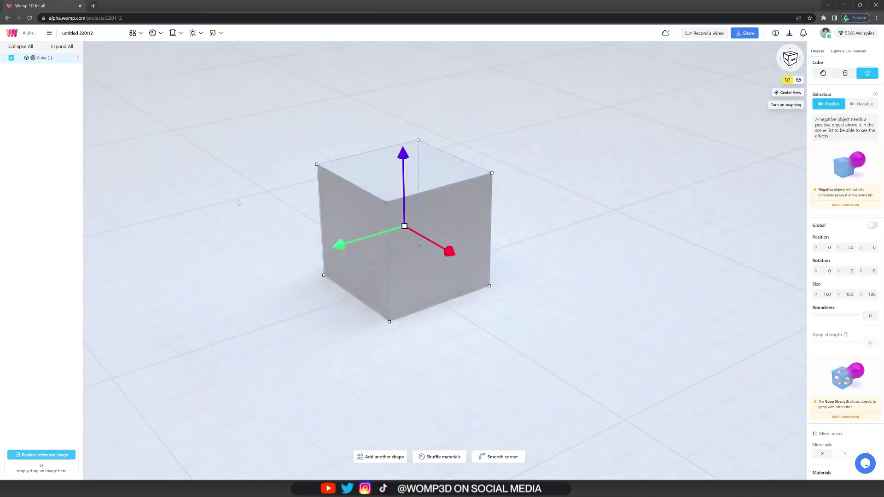
Stretch the cube along Z to about 178.22 for the toaster body and set its roundness to 50.
{"action": "left_click_drag", "start_coordinate": [289, 212], "coordinate": [335, 186]}
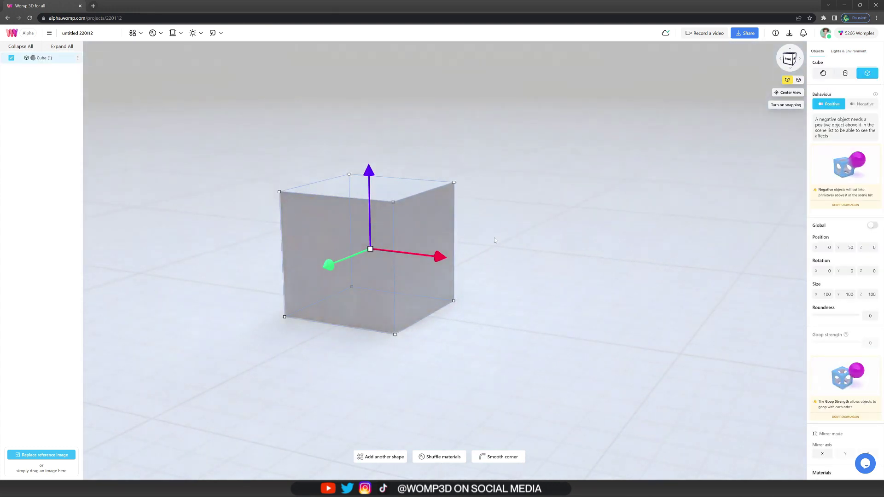
{"action": "left_click_drag", "start_coordinate": [454, 243], "coordinate": [497, 247]}
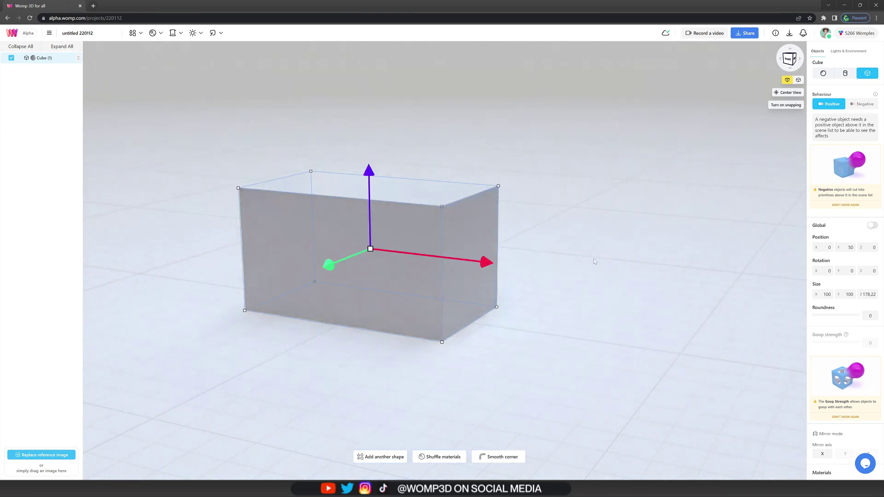
{"action": "right_click_drag", "start_coordinate": [530, 251], "coordinate": [580, 254]}
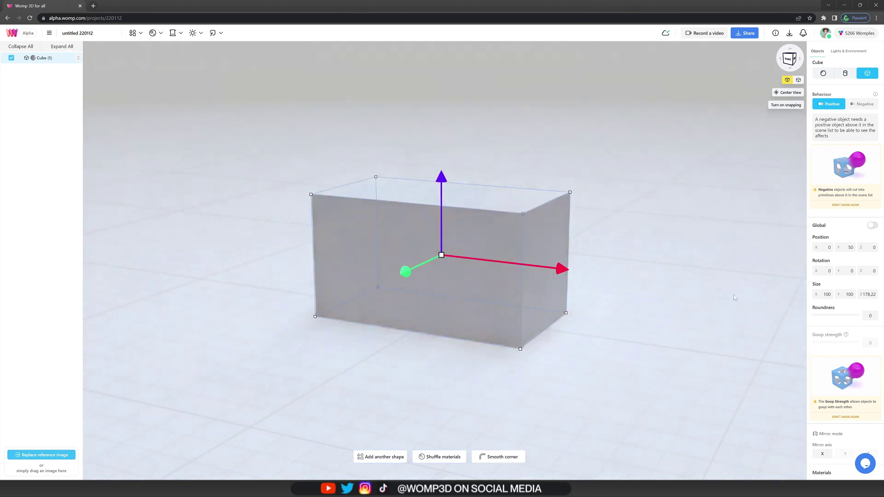
{"action": "left_click_drag", "start_coordinate": [819, 317], "coordinate": [836, 318]}
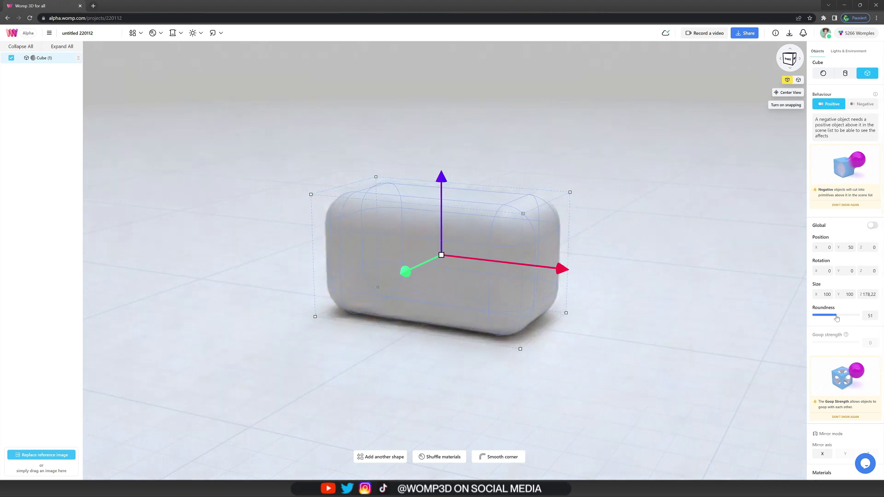
{"action": "right_click_drag", "start_coordinate": [700, 308], "coordinate": [685, 315]}
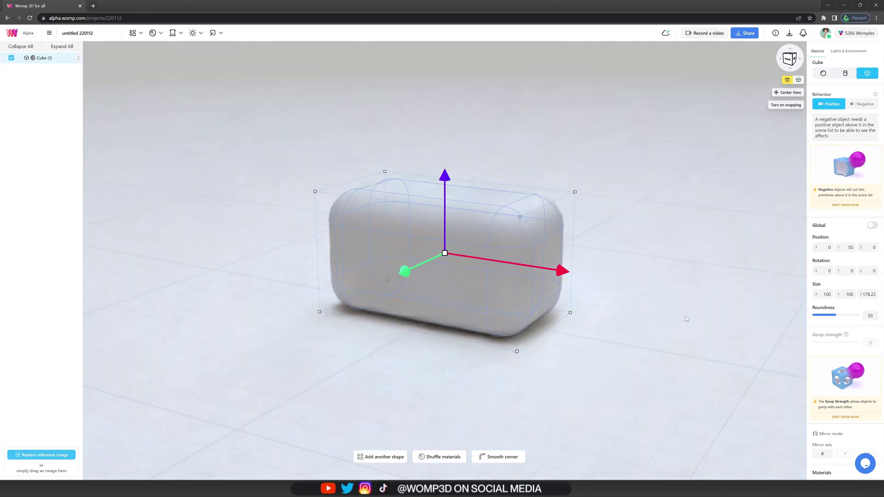
Change the toaster body's material to a bright cyan color and set its roughness to 14.
{"action": "scroll", "coordinate": [831, 328], "scroll_direction": "down", "scroll_amount": 4}
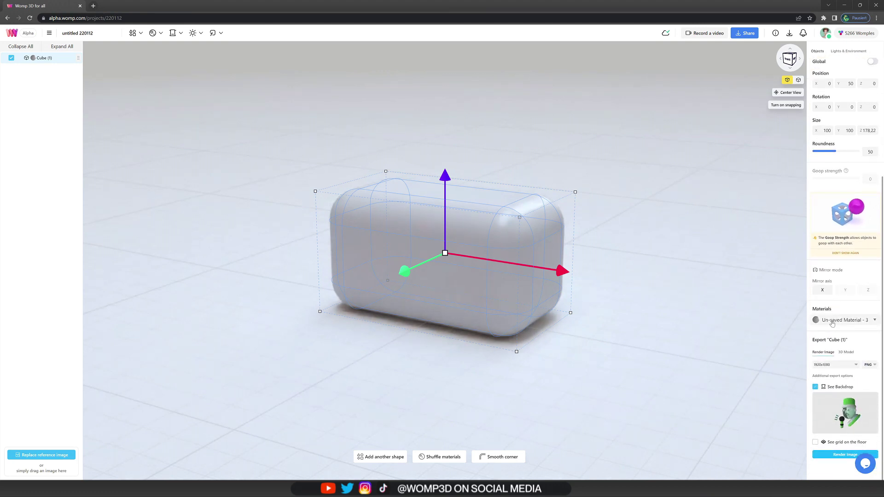
{"action": "left_click", "coordinate": [831, 322]}
{"action": "scroll", "coordinate": [836, 330], "scroll_direction": "down", "scroll_amount": 1}
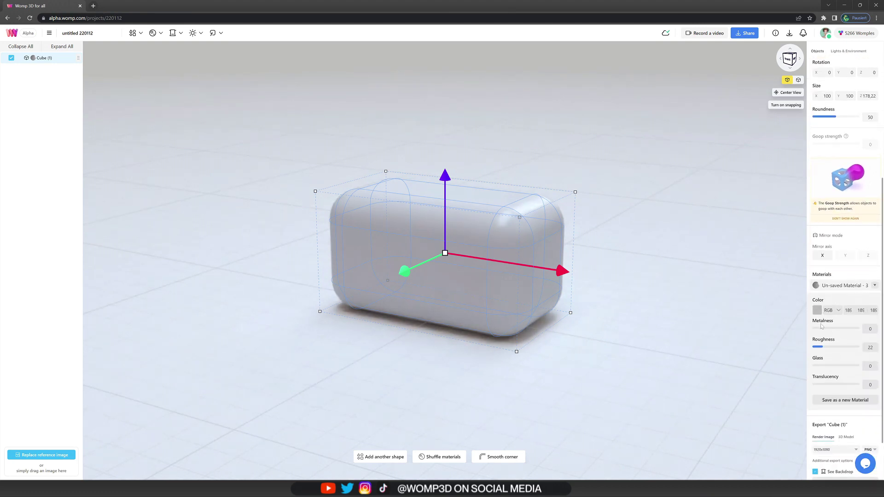
{"action": "left_click", "coordinate": [816, 312]}
{"action": "left_click_drag", "start_coordinate": [760, 370], "coordinate": [787, 312]}
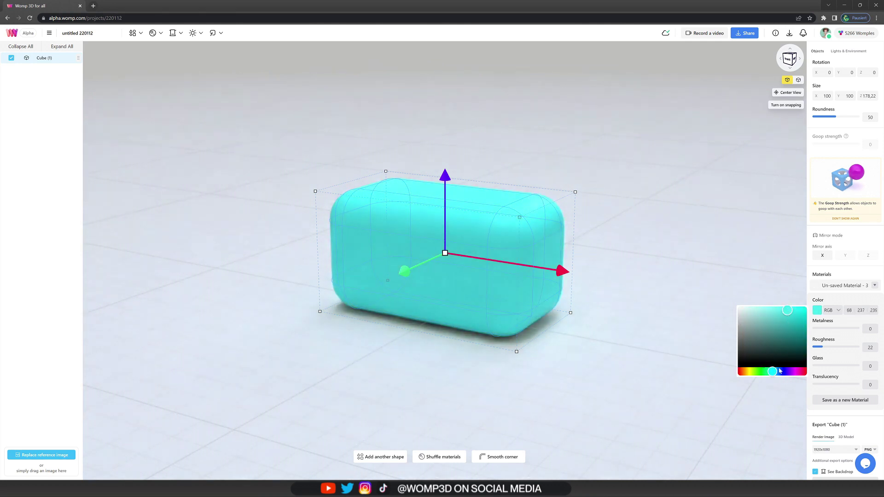
{"action": "left_click_drag", "start_coordinate": [773, 373], "coordinate": [775, 373]}
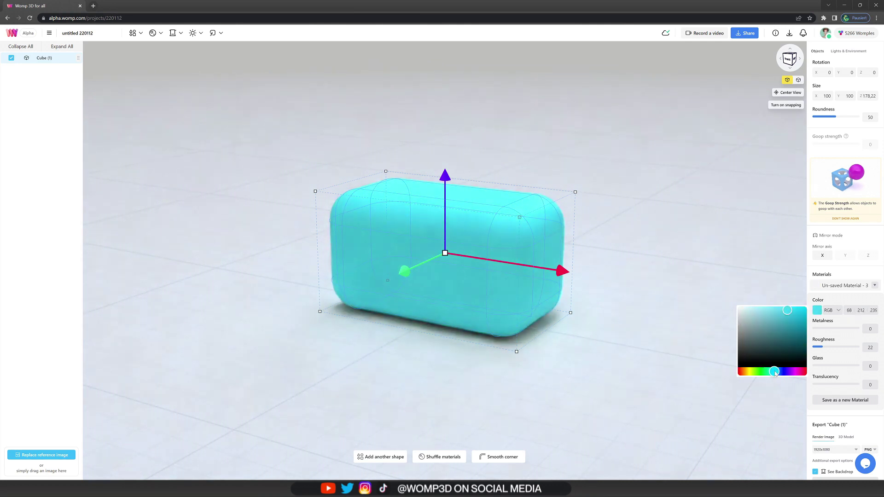
{"action": "left_click", "coordinate": [819, 347]}
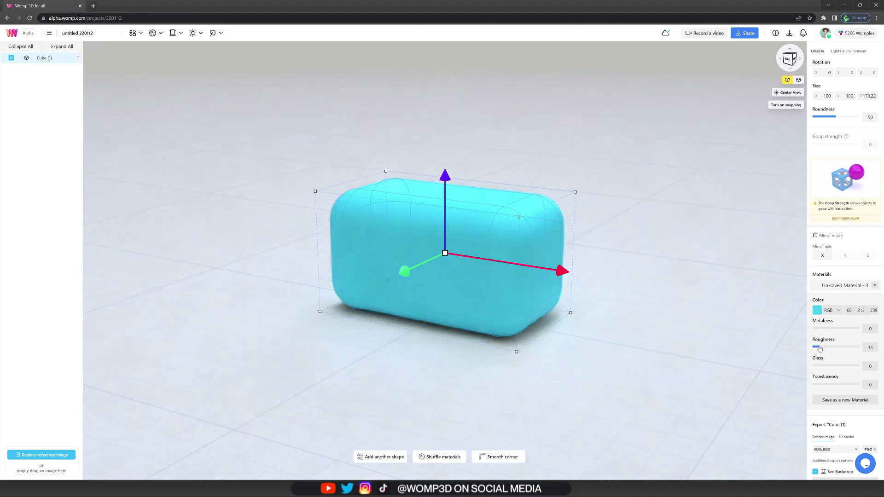
Duplicate the body past its end along Z and shrink the copy to a thin upright bar, about 10.05 × 55.6 × 17.91.
{"action": "left_click_drag", "start_coordinate": [680, 343], "coordinate": [662, 345]}
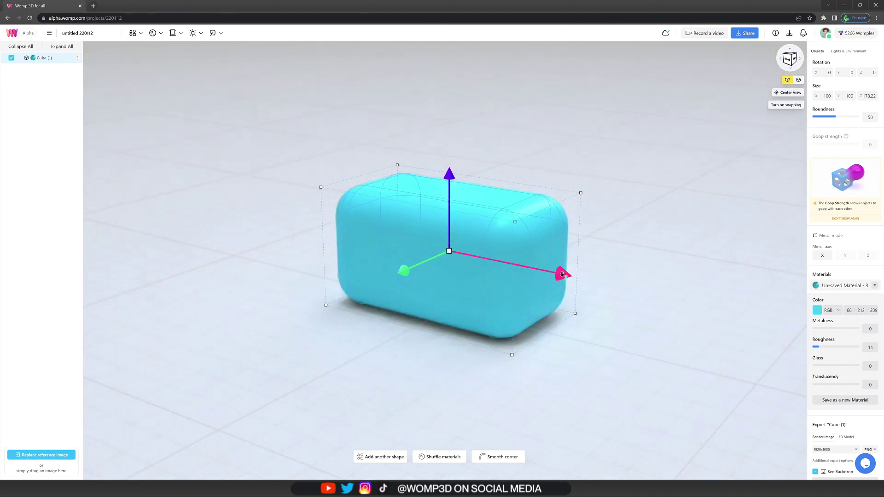
{"action": "left_click_drag", "start_coordinate": [562, 274], "coordinate": [702, 302], "text": "alt"}
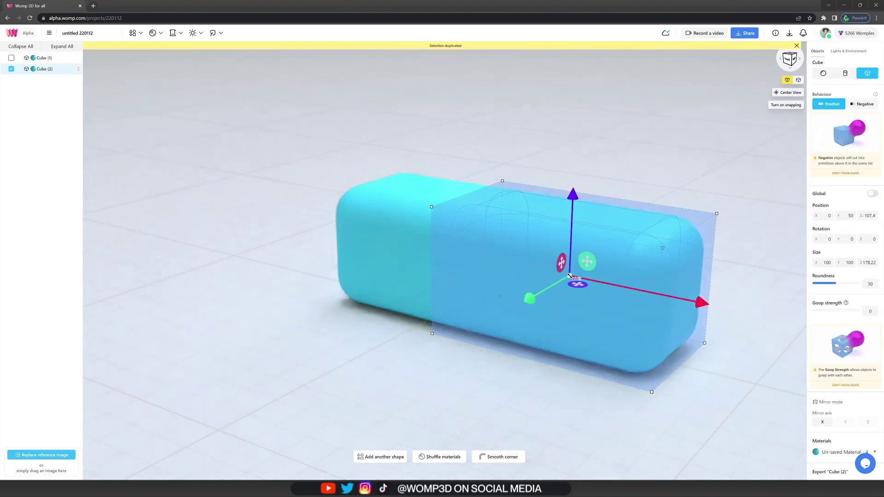
{"action": "left_click_drag", "start_coordinate": [569, 276], "coordinate": [583, 232]}
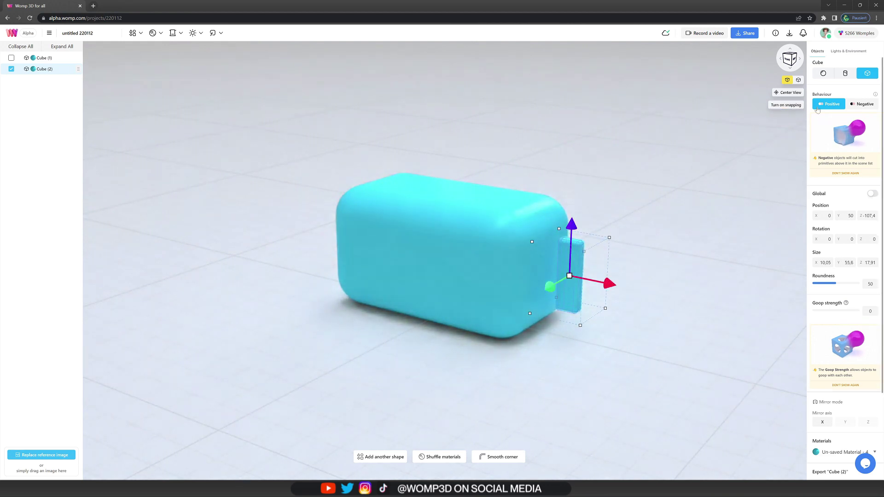
Make the thin bar negative and move it into the body's end face, to about Z -83.13, to cut the lever slot.
{"action": "left_click", "coordinate": [858, 105]}
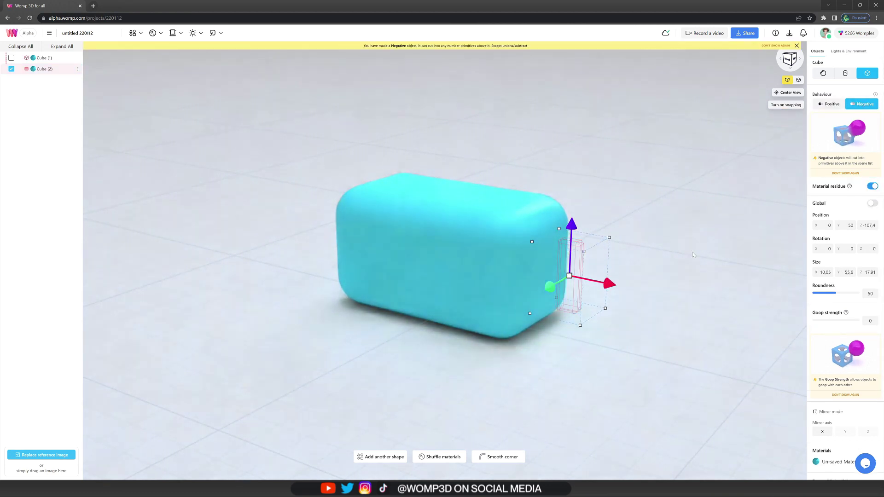
{"action": "left_click_drag", "start_coordinate": [611, 288], "coordinate": [586, 280]}
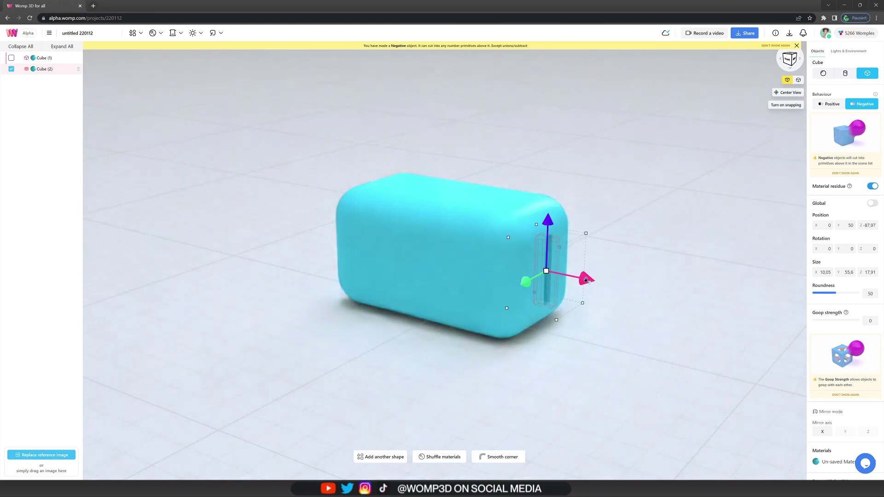
{"action": "left_click", "coordinate": [681, 285]}
{"action": "left_click_drag", "start_coordinate": [462, 291], "coordinate": [595, 299]}
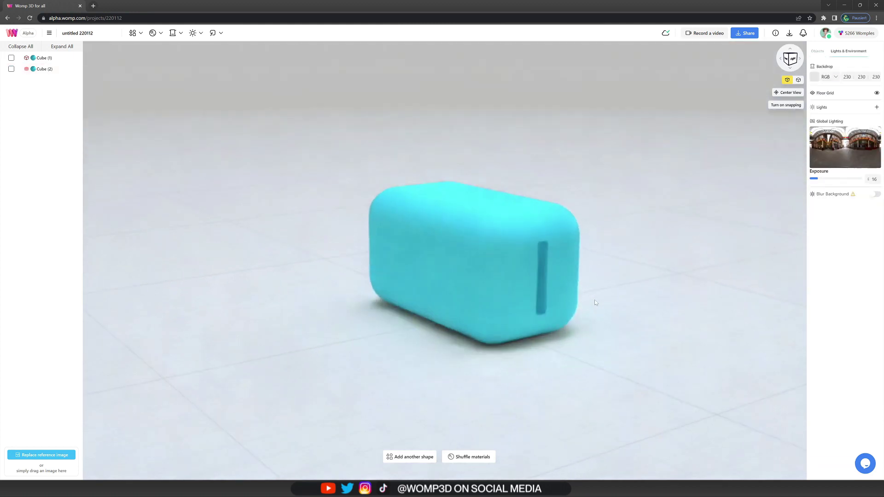
{"action": "left_click", "coordinate": [43, 69]}
{"action": "left_click_drag", "start_coordinate": [569, 288], "coordinate": [563, 289]}
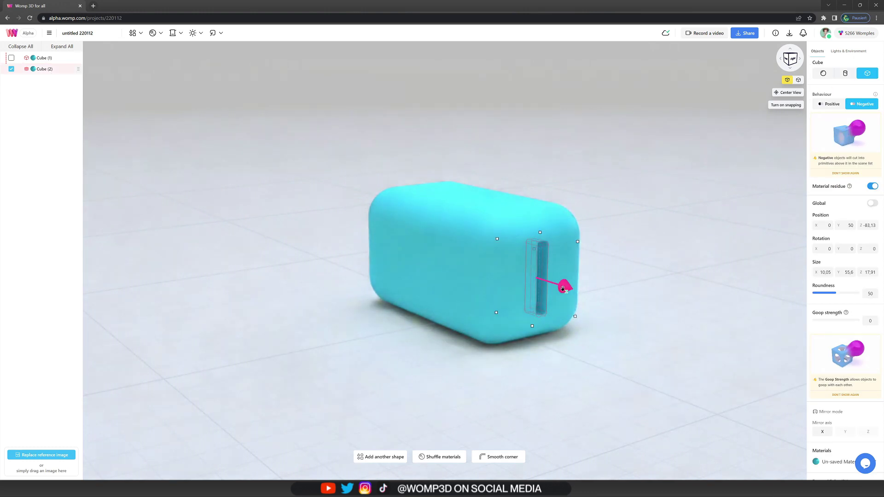
{"action": "left_click", "coordinate": [494, 382]}
{"action": "left_click_drag", "start_coordinate": [493, 382], "coordinate": [512, 383]}
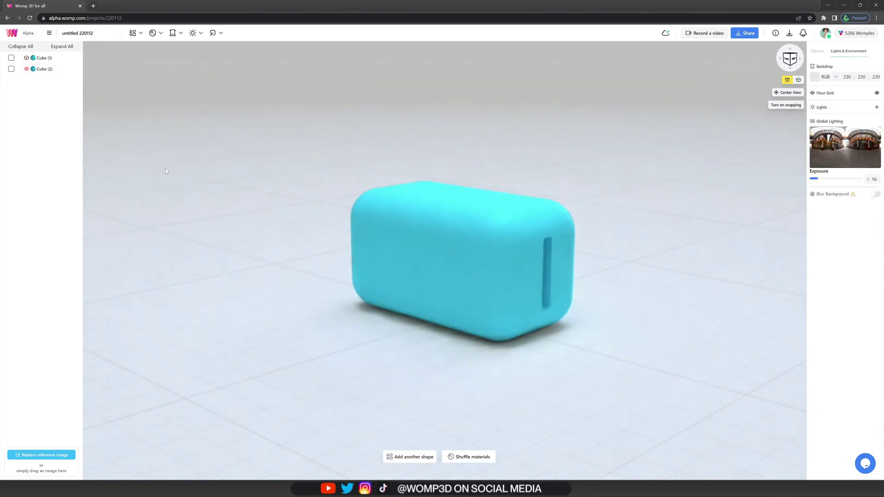
Duplicate the lever slot cutter, rotate it 90° about X, and fit it into the body's top at about 15.04 × 83.22 × 26.8.
{"action": "left_click_drag", "start_coordinate": [253, 231], "coordinate": [251, 253]}
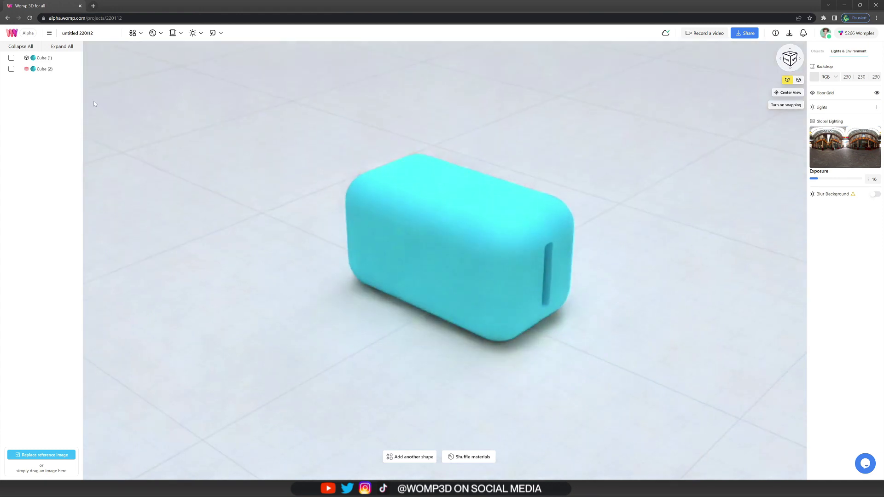
{"action": "left_click", "coordinate": [55, 71]}
{"action": "key", "text": "ctrl+d"}
{"action": "left_click_drag", "start_coordinate": [546, 230], "coordinate": [543, 144]}
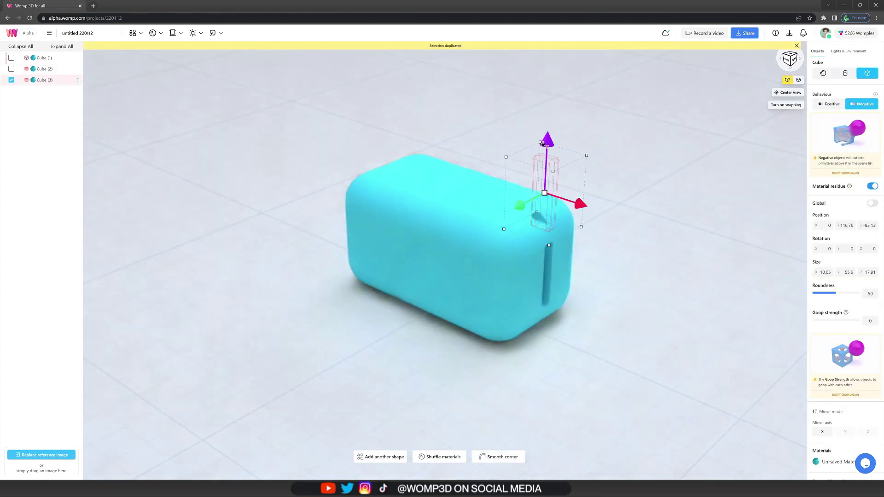
{"action": "left_click_drag", "start_coordinate": [413, 338], "coordinate": [461, 336]}
{"action": "left_click_drag", "start_coordinate": [586, 122], "coordinate": [491, 121]}
{"action": "left_click_drag", "start_coordinate": [594, 184], "coordinate": [489, 177]}
{"action": "left_click_drag", "start_coordinate": [434, 165], "coordinate": [442, 197]}
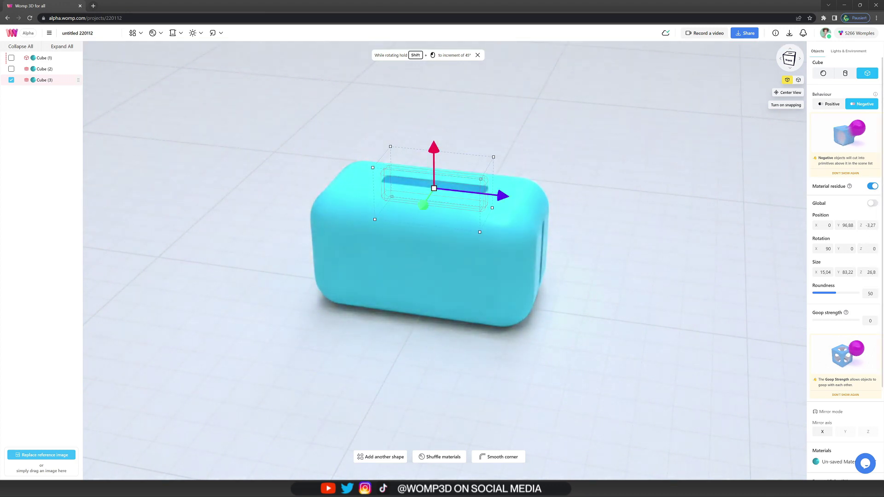
Center the top slot cutter along the body by setting its Z position to 0.
{"action": "left_click", "coordinate": [869, 225]}
{"action": "type", "text": "0"}
{"action": "key", "text": "Return"}
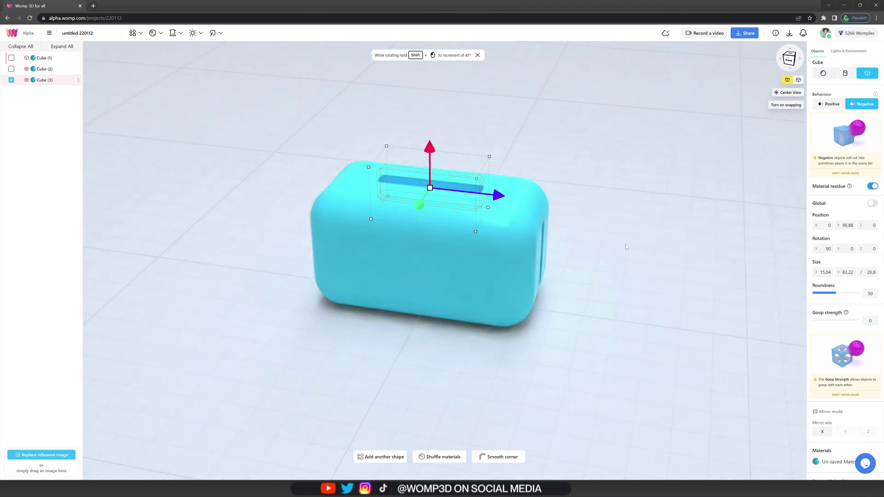
Offset the top slot cutter to about X 12.41 and mirror it on the X axis to cut a second bread slot.
{"action": "left_click_drag", "start_coordinate": [626, 247], "coordinate": [525, 304]}
{"action": "left_click_drag", "start_coordinate": [424, 199], "coordinate": [438, 192]}
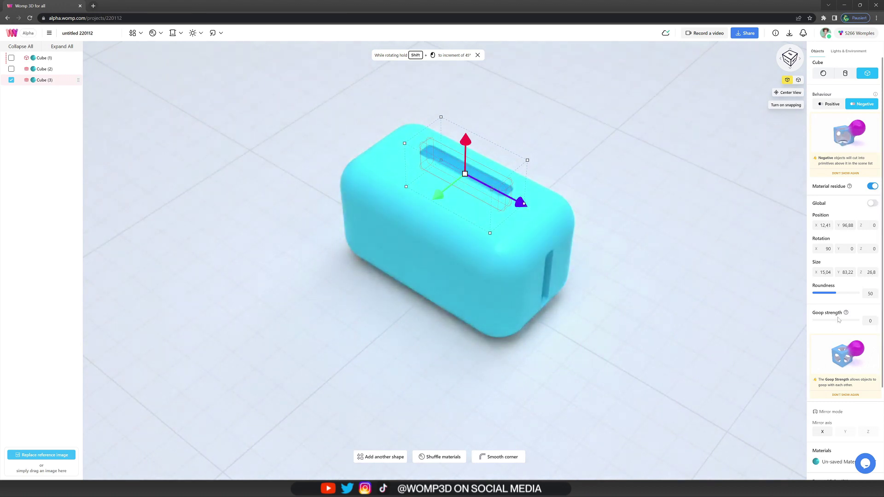
{"action": "scroll", "coordinate": [840, 347], "scroll_direction": "down", "scroll_amount": 2}
{"action": "left_click", "coordinate": [820, 365]}
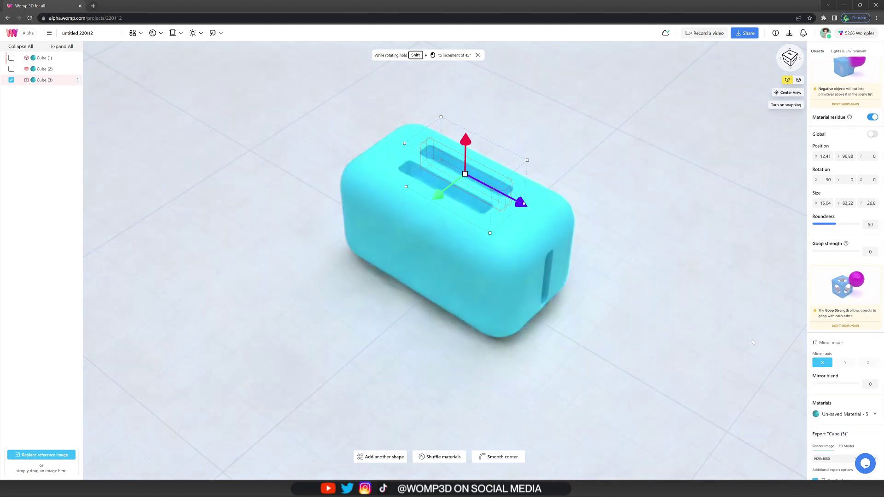
Spread the mirrored bread slots apart to about X 19.08 and lower their cutter to about Y 91.
{"action": "left_click_drag", "start_coordinate": [575, 239], "coordinate": [529, 239]}
{"action": "left_click_drag", "start_coordinate": [447, 197], "coordinate": [455, 192]}
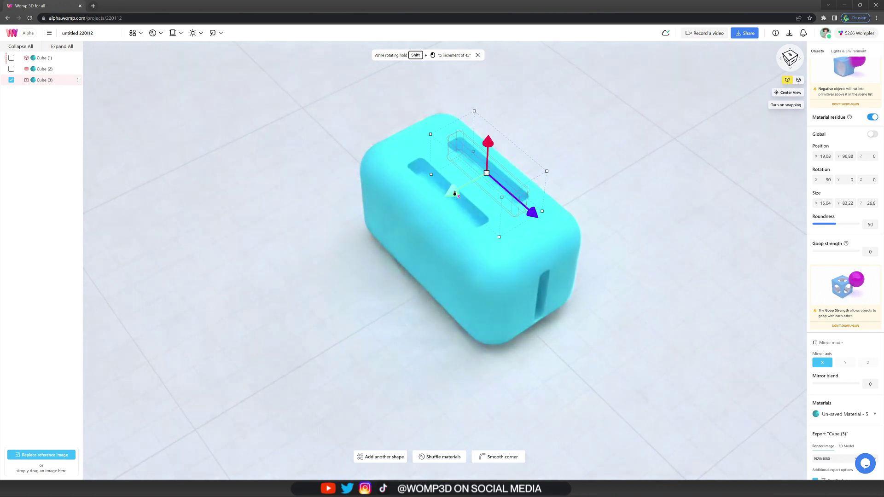
{"action": "left_click_drag", "start_coordinate": [487, 144], "coordinate": [488, 150]}
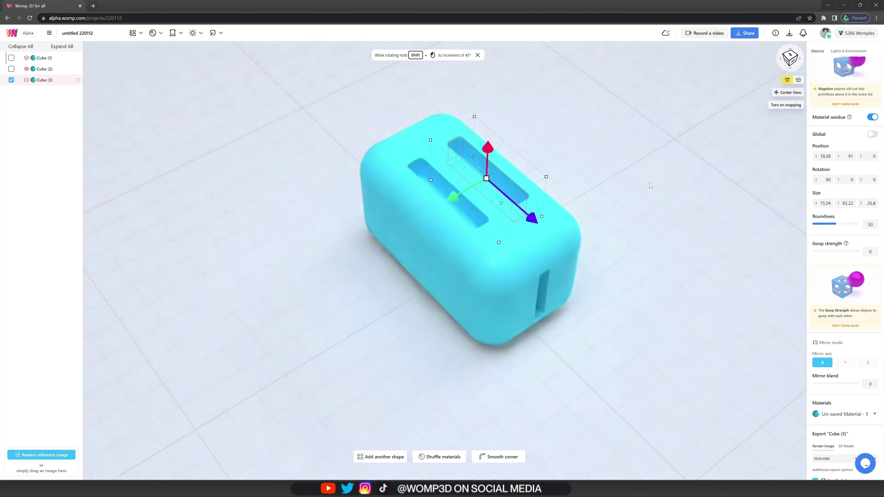
{"action": "left_click_drag", "start_coordinate": [651, 187], "coordinate": [705, 84]}
{"action": "left_click", "coordinate": [297, 308]}
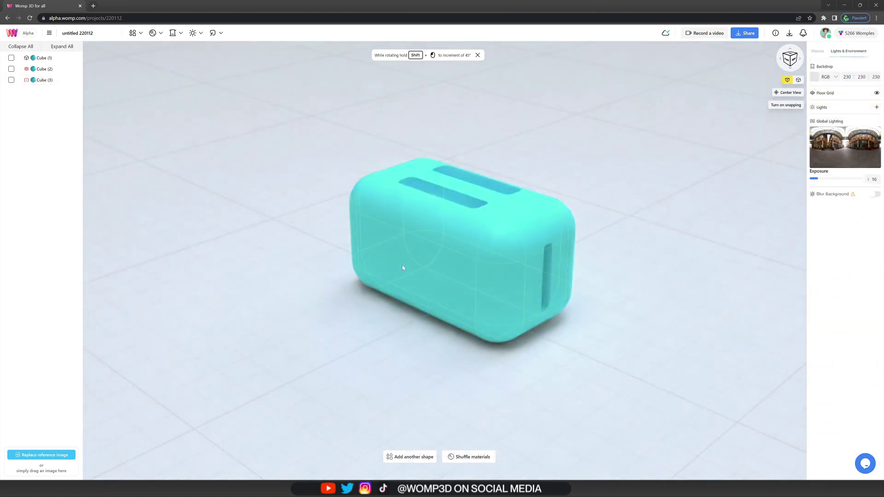
Paste a copy of the main toaster body in the same place.
{"action": "left_click", "coordinate": [415, 260]}
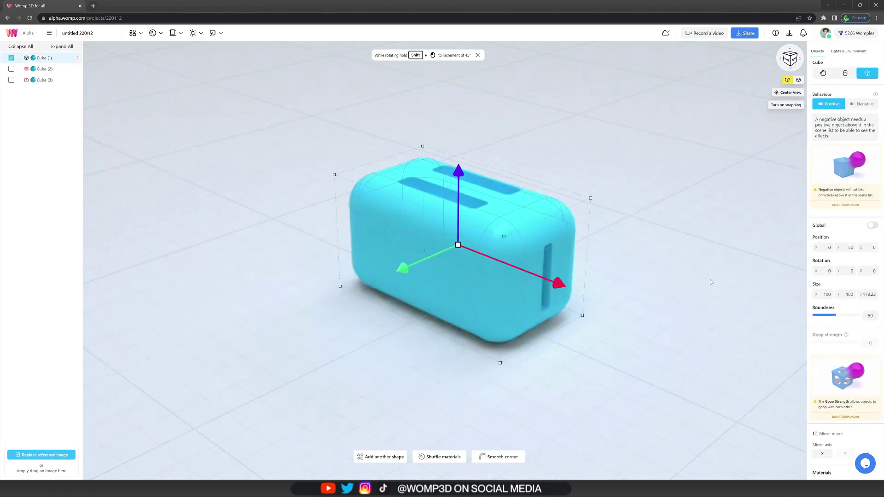
{"action": "key", "text": "ctrl+v"}
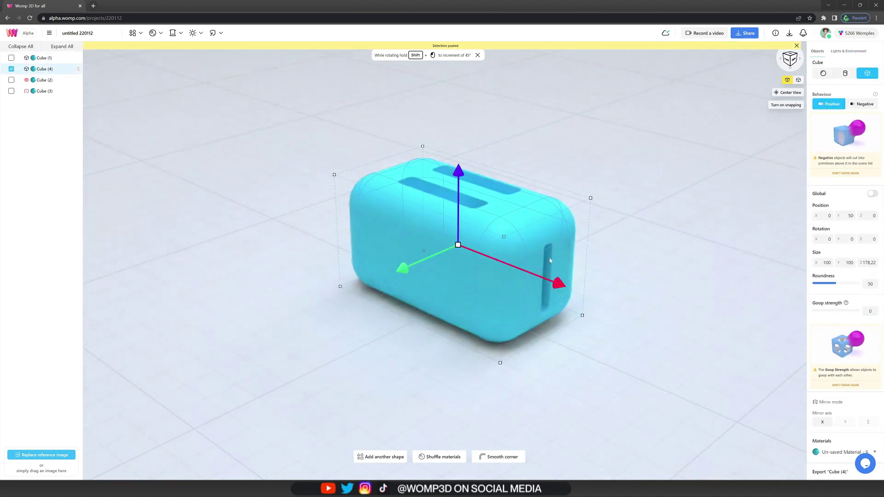
Enlarge the pasted body to about 102.94 × 102.94 × 183.46 and give it a light grey material (RGB 210, 221, 223) with metalness 40.
{"action": "left_click_drag", "start_coordinate": [465, 249], "coordinate": [472, 254]}
{"action": "scroll", "coordinate": [834, 313], "scroll_direction": "down", "scroll_amount": 3}
{"action": "left_click", "coordinate": [836, 322]}
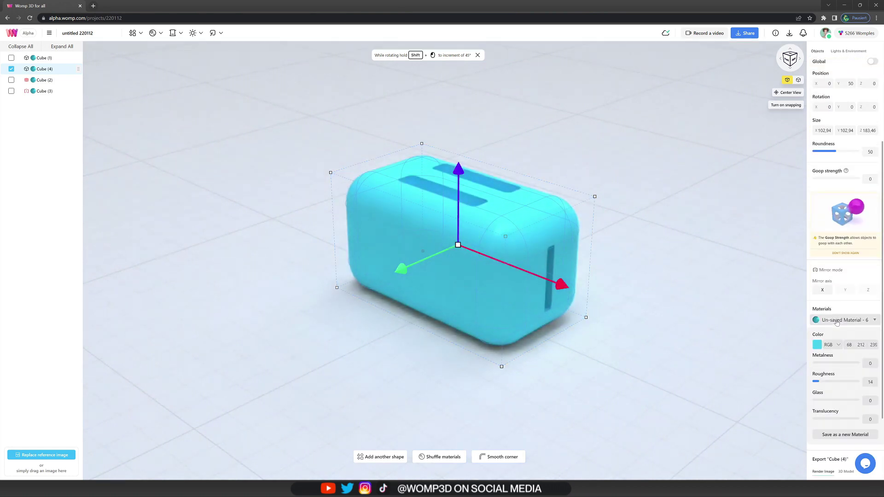
{"action": "left_click", "coordinate": [817, 345]}
{"action": "left_click_drag", "start_coordinate": [780, 349], "coordinate": [746, 348]}
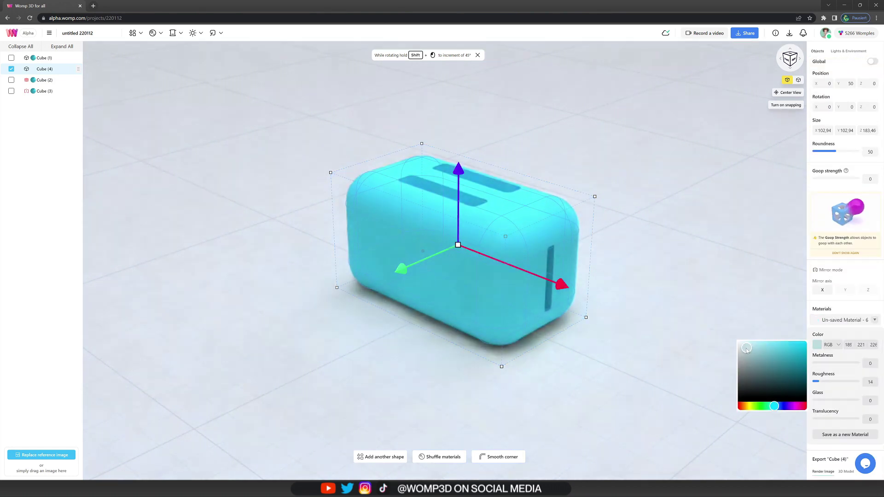
{"action": "left_click", "coordinate": [821, 363]}
{"action": "left_click_drag", "start_coordinate": [822, 364], "coordinate": [832, 366]}
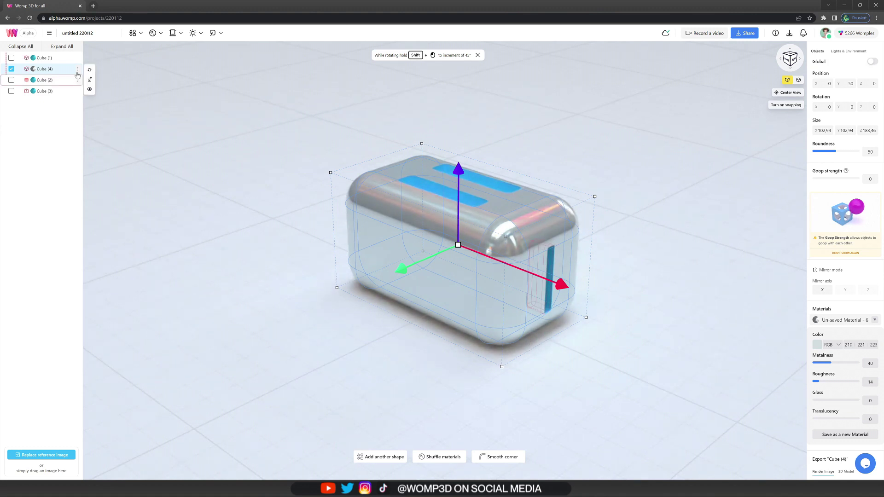
Move the metallic body to the top of the scene list and paste a negative copy of it.
{"action": "left_click_drag", "start_coordinate": [60, 69], "coordinate": [60, 57]}
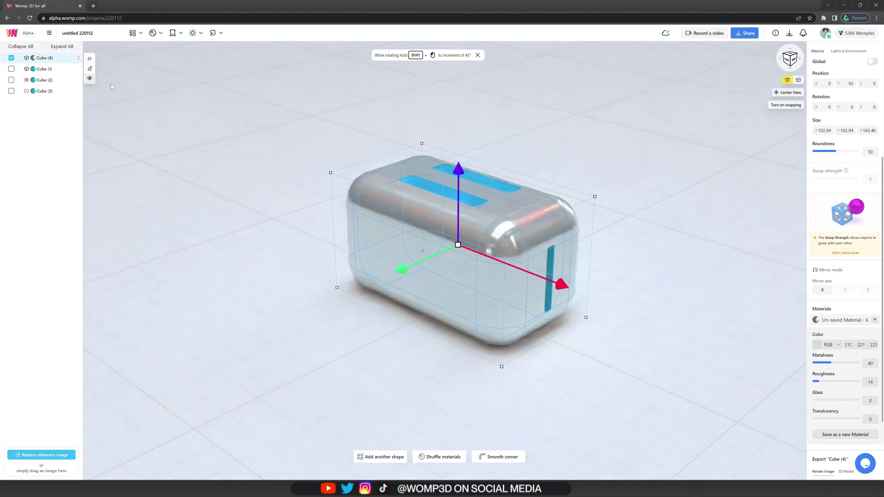
{"action": "key", "text": "ctrl+v"}
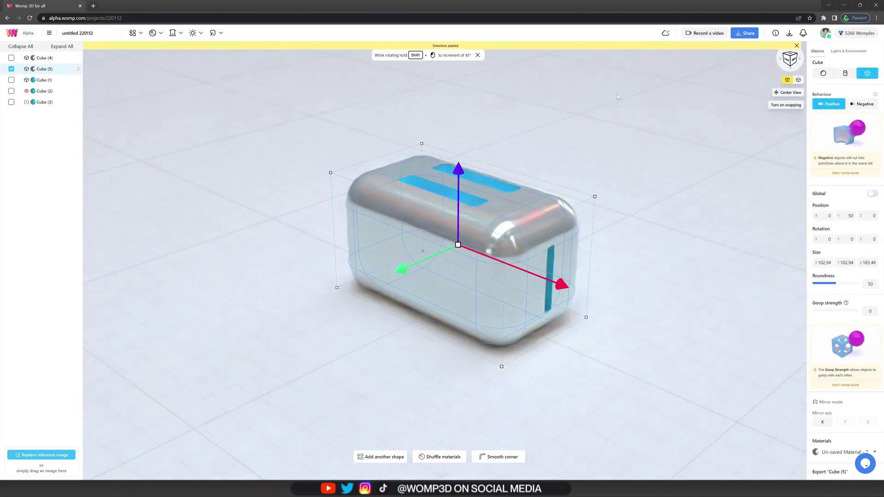
{"action": "left_click", "coordinate": [861, 104]}
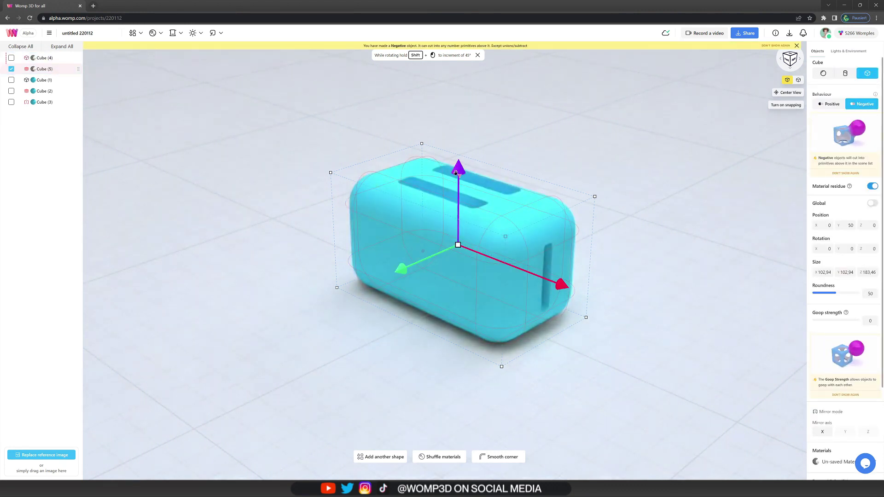
Raise the negative copy to about Y 71.6 and enlarge it to about 111.44 × 111.44 × 198.62, exposing a metallic base.
{"action": "left_click_drag", "start_coordinate": [456, 172], "coordinate": [453, 159]}
{"action": "left_click_drag", "start_coordinate": [458, 231], "coordinate": [481, 237]}
{"action": "left_click_drag", "start_coordinate": [462, 160], "coordinate": [458, 138]}
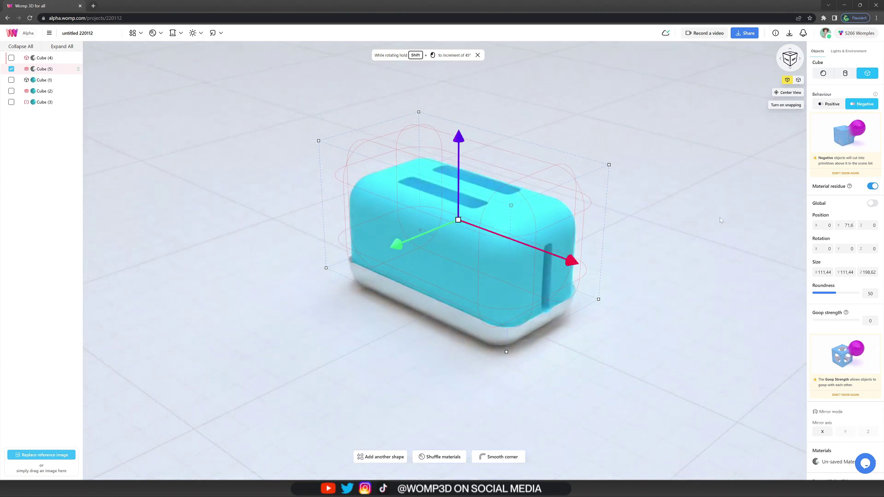
Set the base cutter's roundness to 0, then enlarge it to about 113.63 × 113.63 × 202.51 at about Y 80.55.
{"action": "left_click", "coordinate": [815, 295]}
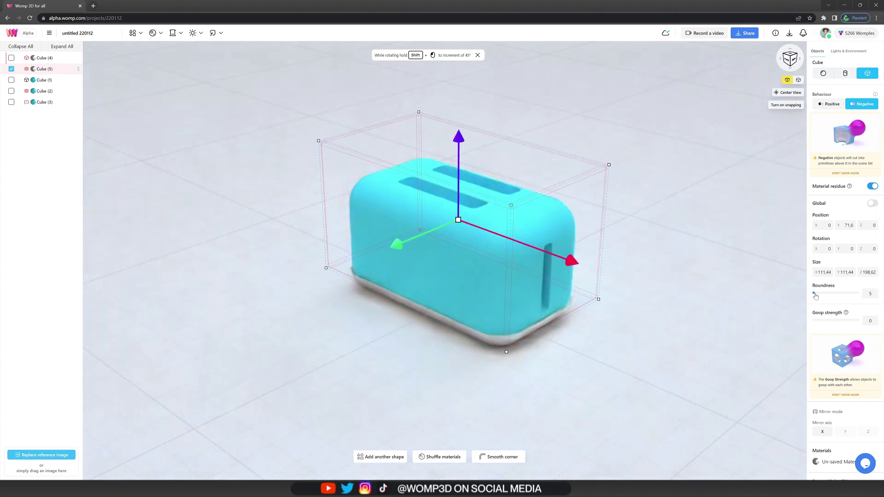
{"action": "left_click_drag", "start_coordinate": [813, 296], "coordinate": [757, 278]}
{"action": "left_click_drag", "start_coordinate": [458, 137], "coordinate": [458, 130]}
{"action": "left_click_drag", "start_coordinate": [465, 211], "coordinate": [470, 207]}
{"action": "left_click_drag", "start_coordinate": [459, 129], "coordinate": [459, 125]}
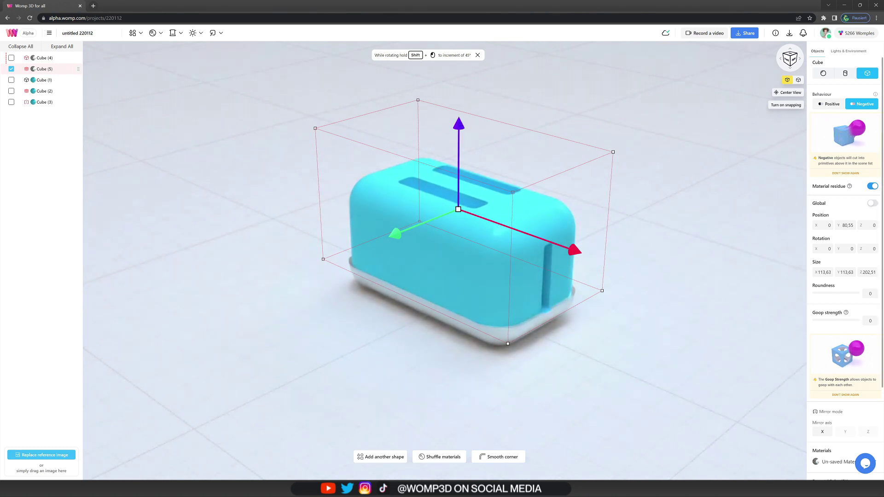
Set the cutter's goop strength to 5 and form a metallic trim strip with a second negative copy about 83.09 high at Y 73.99.
{"action": "left_click", "coordinate": [869, 320]}
{"action": "key", "text": "Return"}
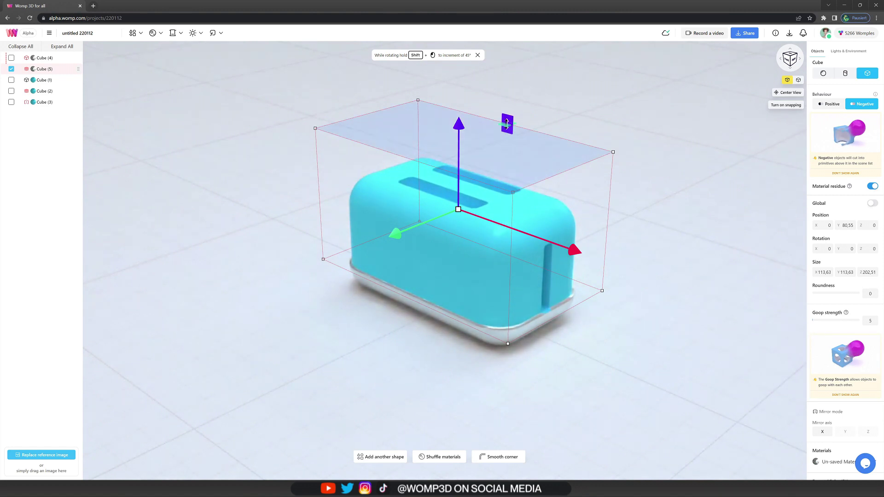
{"action": "left_click_drag", "start_coordinate": [506, 125], "coordinate": [460, 154]}
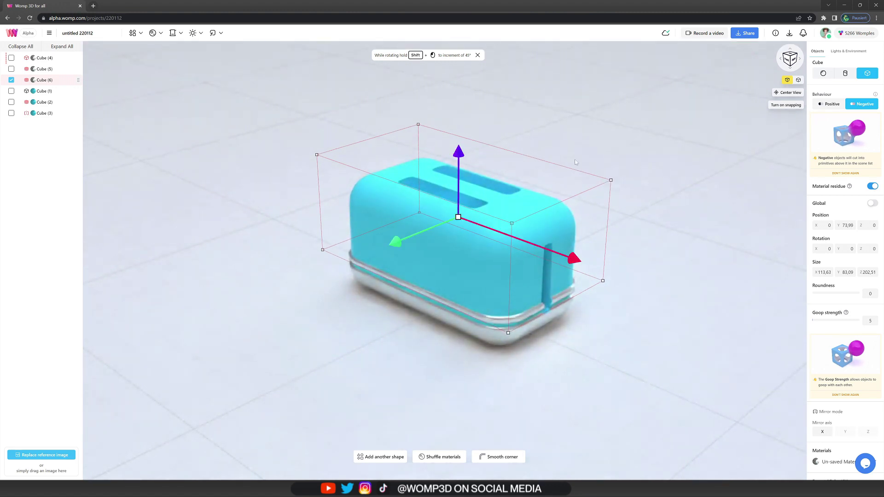
{"action": "left_click", "coordinate": [699, 177]}
{"action": "mouse_move", "coordinate": [630, 185]}
{"action": "left_mouse_down"}
{"action": "mouse_move", "coordinate": [665, 171]}
{"action": "mouse_move", "coordinate": [625, 200]}
{"action": "left_mouse_up"}
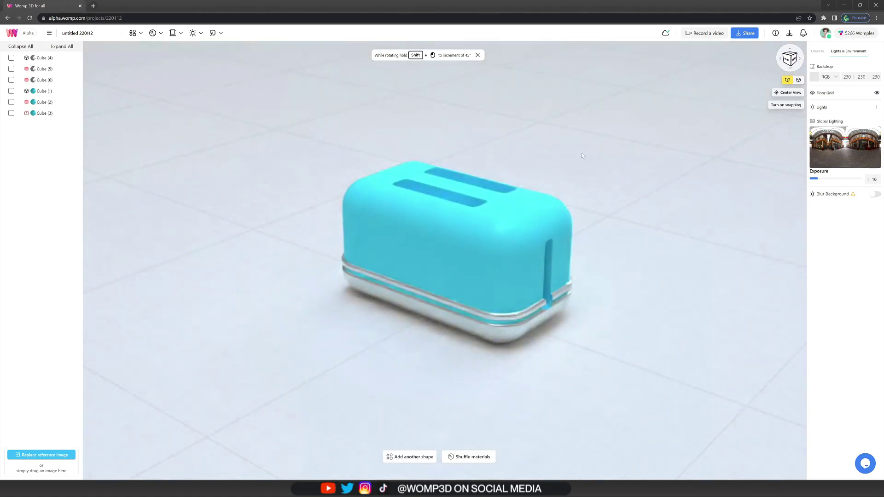
Duplicate the lever slot cutter outward to about Z -108 and make the duplicate positive.
{"action": "left_click", "coordinate": [52, 101]}
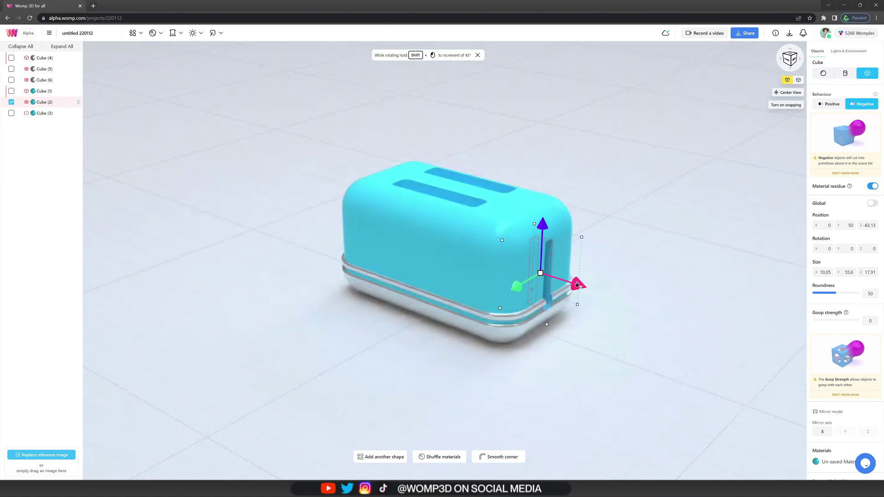
{"action": "left_click_drag", "start_coordinate": [577, 284], "coordinate": [606, 291], "text": "alt"}
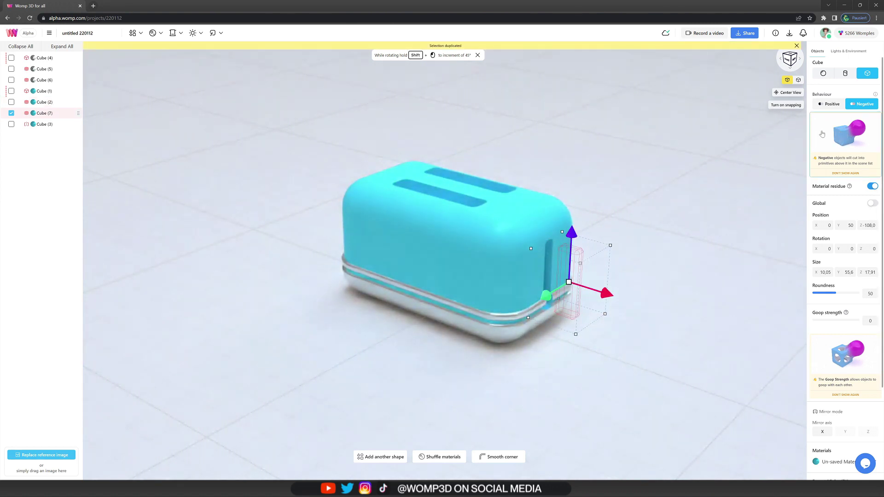
{"action": "left_click", "coordinate": [828, 104]}
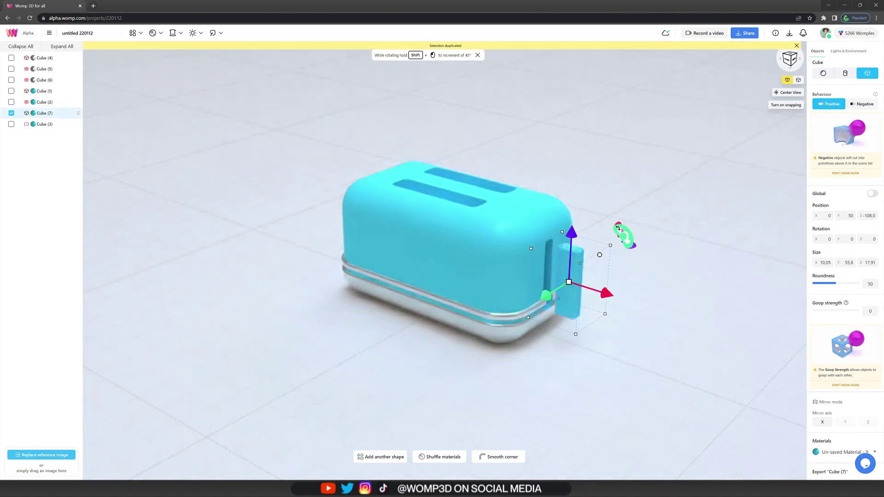
Rotate the lever piece to -90° on Z, shorten its Y size to about 24.77 and set its roundness to 100.
{"action": "left_click_drag", "start_coordinate": [601, 243], "coordinate": [560, 248]}
{"action": "left_click_drag", "start_coordinate": [589, 284], "coordinate": [627, 350], "text": "shift"}
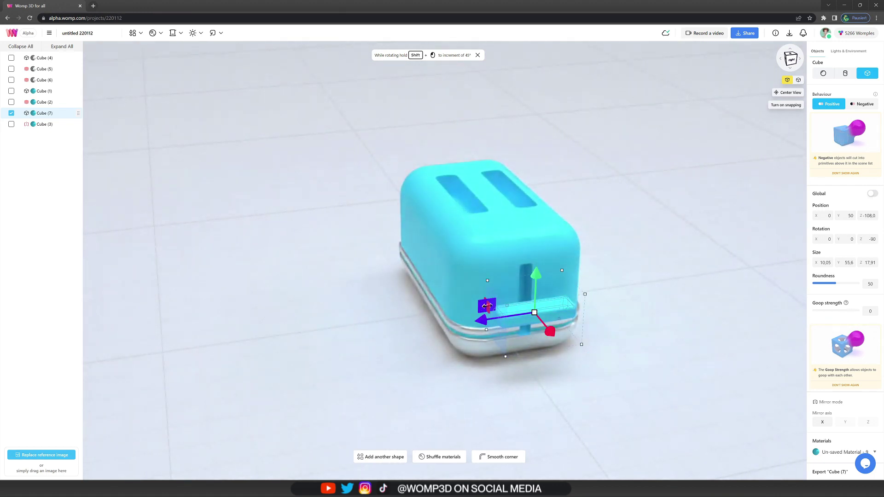
{"action": "left_click_drag", "start_coordinate": [486, 305], "coordinate": [498, 304]}
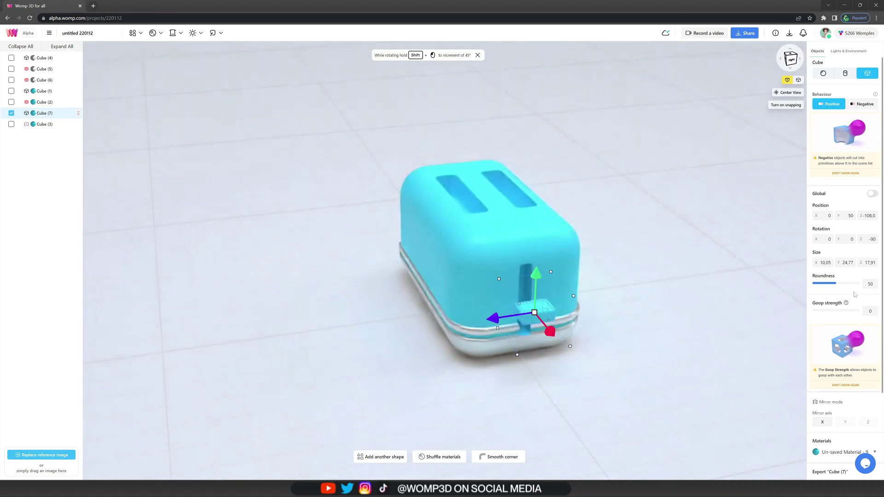
{"action": "left_click_drag", "start_coordinate": [857, 287], "coordinate": [864, 286]}
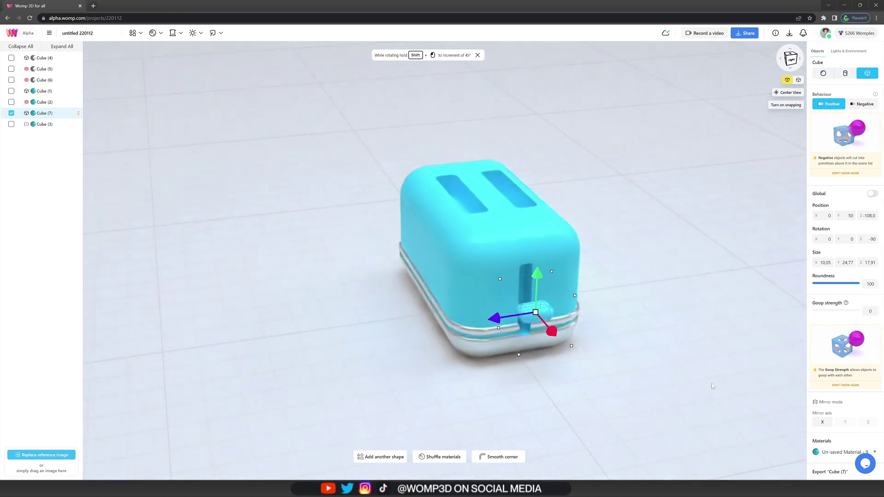
Position the lever against the slot at about Y 61.97 and Z -95.24.
{"action": "left_click_drag", "start_coordinate": [711, 383], "coordinate": [773, 375]}
{"action": "left_click_drag", "start_coordinate": [611, 286], "coordinate": [593, 282]}
{"action": "left_click_drag", "start_coordinate": [556, 236], "coordinate": [554, 220]}
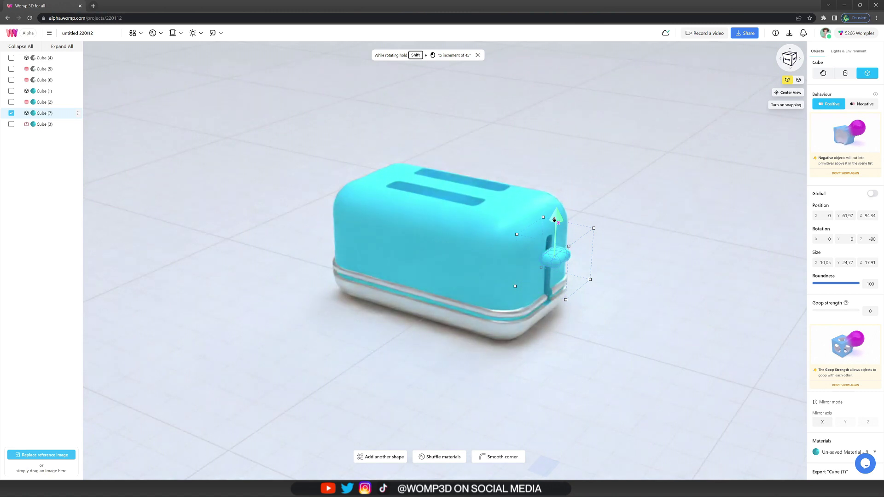
{"action": "left_click_drag", "start_coordinate": [600, 266], "coordinate": [597, 267]}
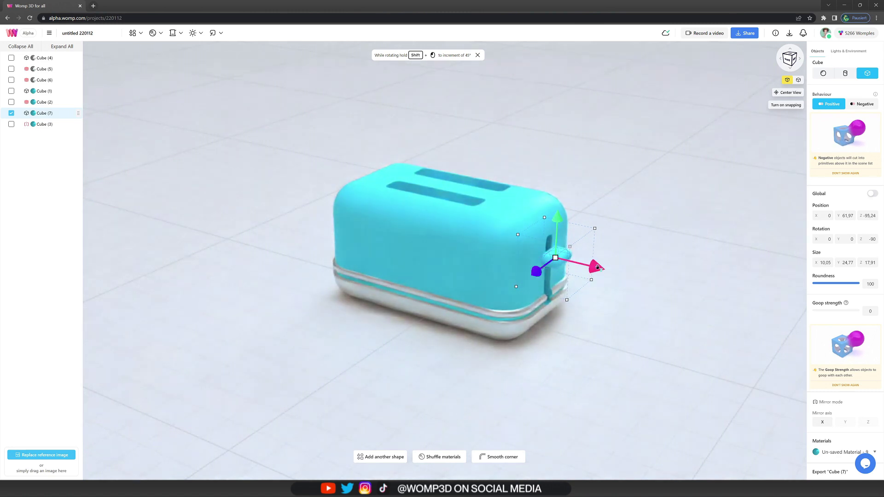
{"action": "left_click", "coordinate": [663, 303]}
{"action": "left_click_drag", "start_coordinate": [672, 315], "coordinate": [564, 313]}
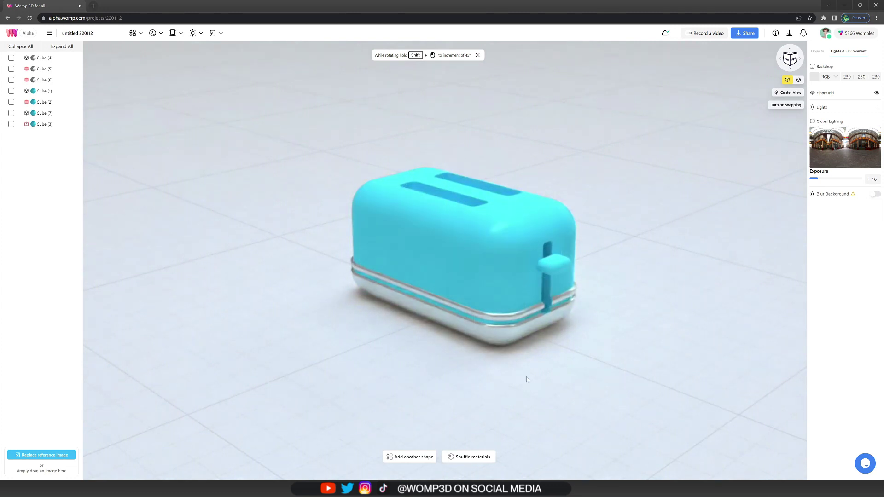
Save the metallic base's material as a new material named "Metallic".
{"action": "left_click", "coordinate": [44, 57]}
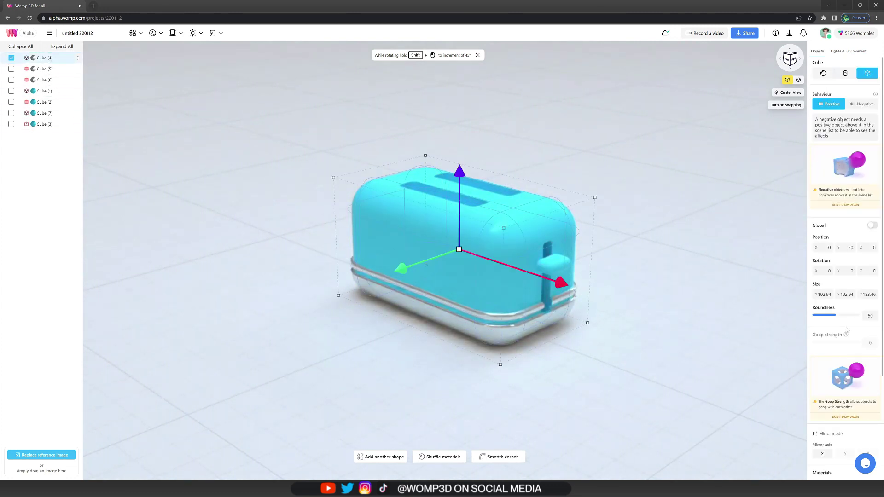
{"action": "scroll", "coordinate": [848, 331], "scroll_direction": "down", "scroll_amount": 2}
{"action": "scroll", "coordinate": [847, 331], "scroll_direction": "down", "scroll_amount": 1}
{"action": "left_click", "coordinate": [847, 346]}
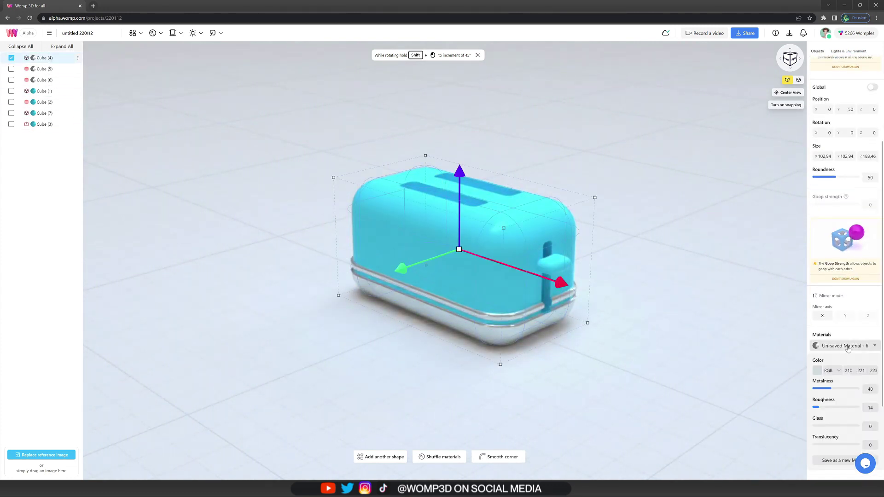
{"action": "scroll", "coordinate": [847, 348], "scroll_direction": "down", "scroll_amount": 2}
{"action": "scroll", "coordinate": [837, 329], "scroll_direction": "down", "scroll_amount": 1}
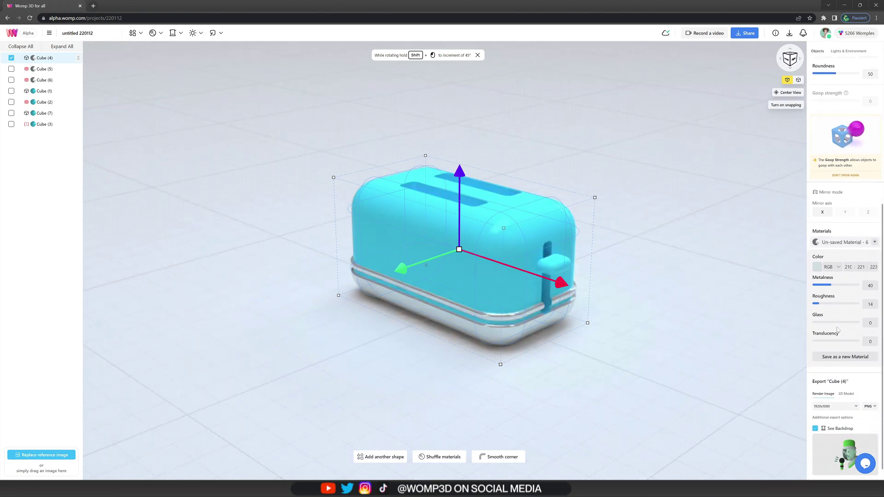
{"action": "left_click", "coordinate": [839, 357]}
{"action": "type", "text": "M"}
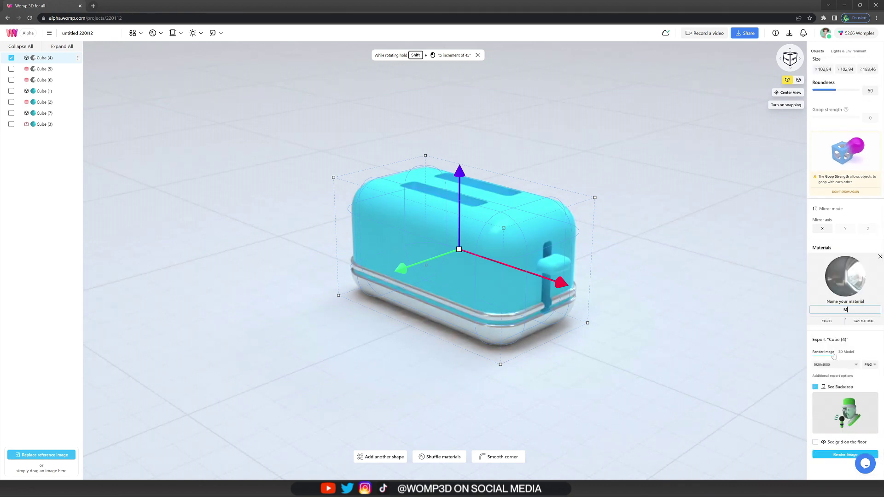
{"action": "type", "text": "etallic"}
{"action": "left_click", "coordinate": [869, 321]}
{"action": "left_click", "coordinate": [661, 331]}
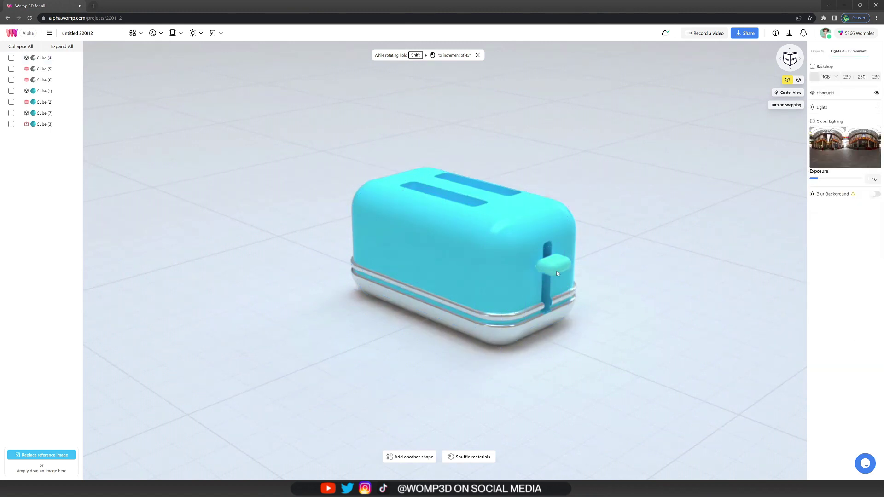
Apply the saved Metallic material to the lever.
{"action": "left_click", "coordinate": [556, 270]}
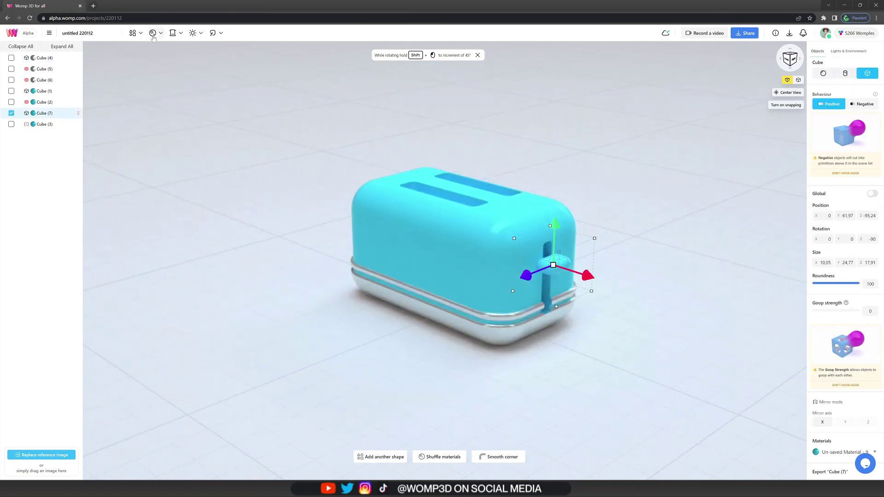
{"action": "left_click", "coordinate": [153, 34]}
{"action": "left_click", "coordinate": [102, 92]}
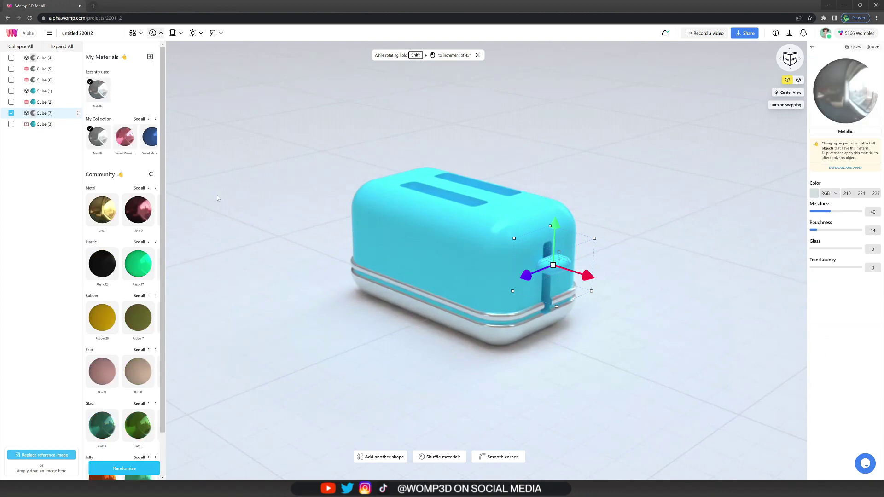
{"action": "left_click", "coordinate": [235, 210]}
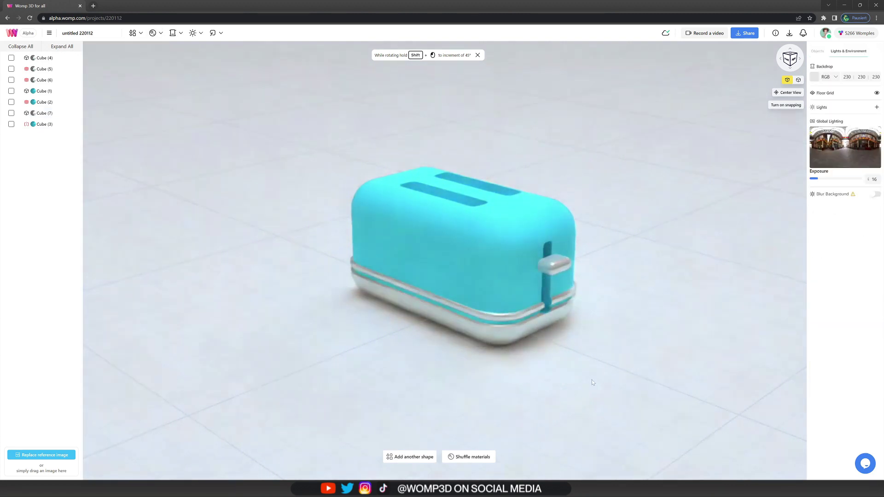
{"action": "left_click_drag", "start_coordinate": [595, 372], "coordinate": [598, 380]}
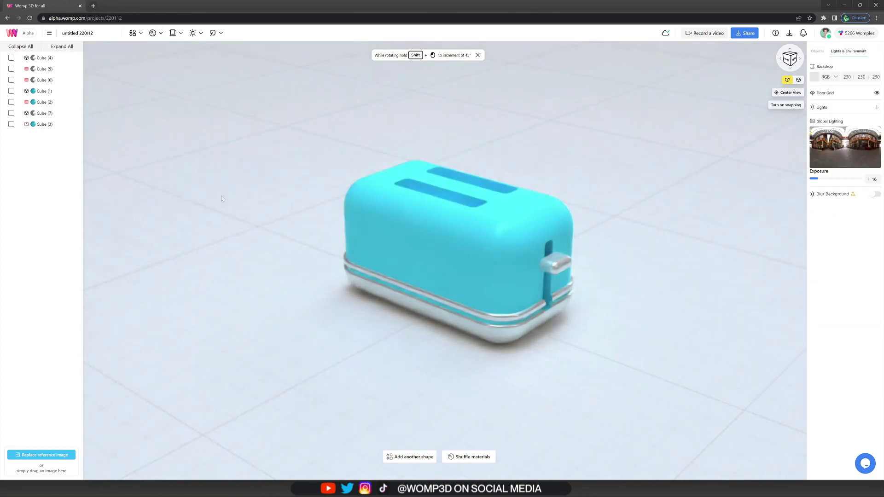
Raise all toaster parts together until the metallic base is at about Y 60.4.
{"action": "key", "text": "ctrl+a"}
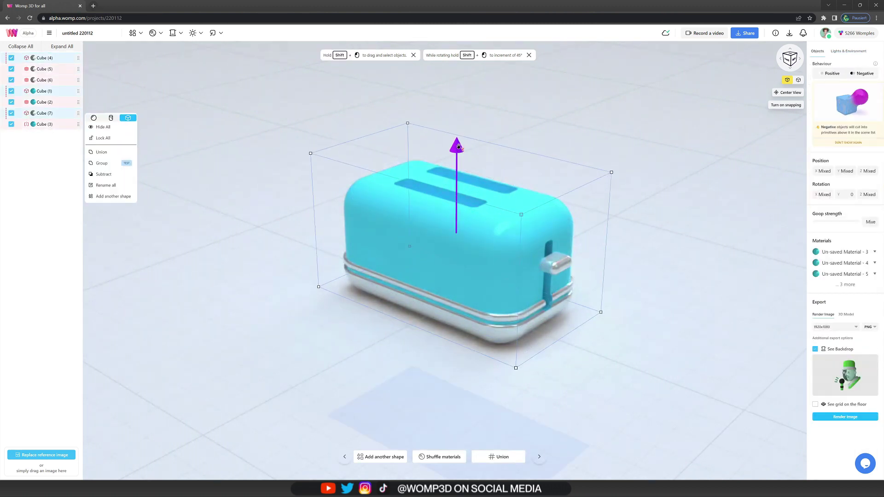
{"action": "left_click", "coordinate": [321, 226]}
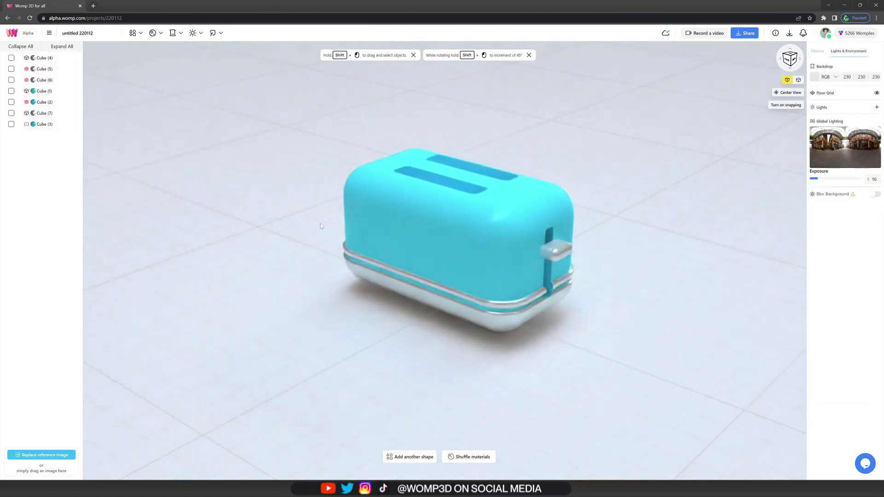
Paste a copy of the metallic base below the two trim cutters in the scene list and change its shape to a cylinder.
{"action": "left_click", "coordinate": [506, 326]}
{"action": "key", "text": "ctrl+v"}
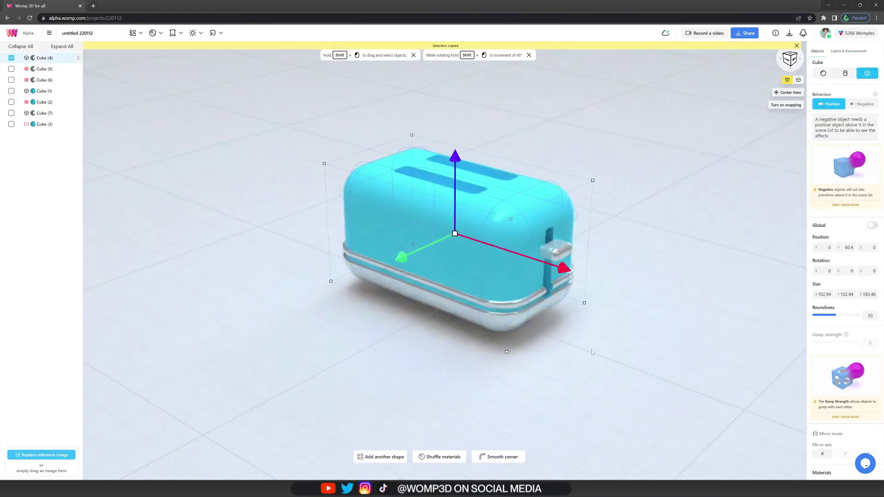
{"action": "left_click_drag", "start_coordinate": [53, 75], "coordinate": [49, 90]}
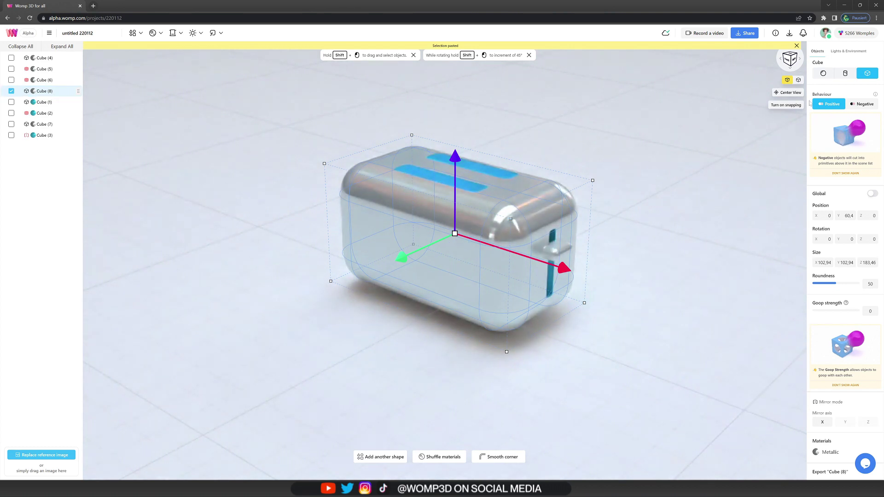
{"action": "left_click", "coordinate": [845, 73]}
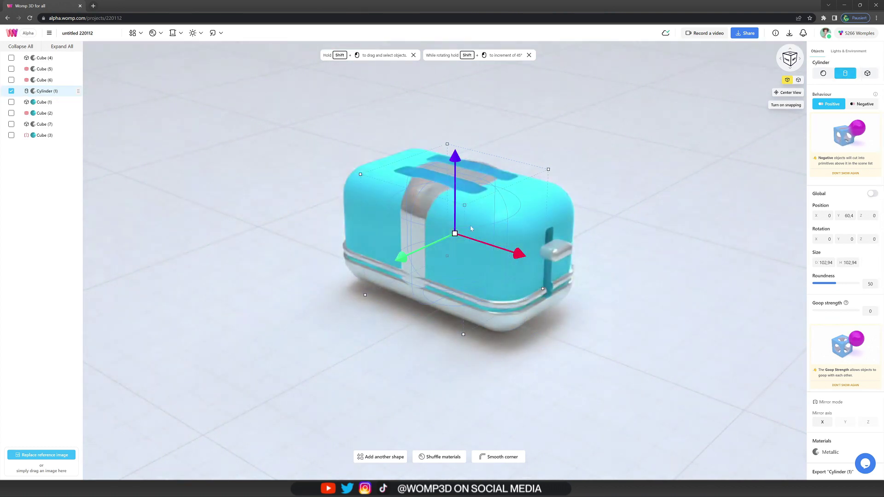
Shrink the cylinder to about 19.57 in diameter and height and move it beyond the lever end to about Z -126.9.
{"action": "left_click_drag", "start_coordinate": [455, 234], "coordinate": [414, 185]}
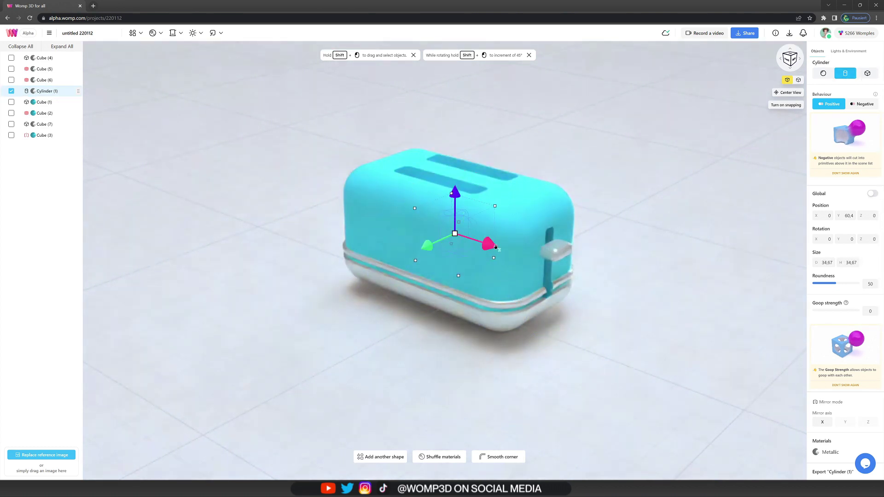
{"action": "left_click_drag", "start_coordinate": [495, 246], "coordinate": [626, 289]}
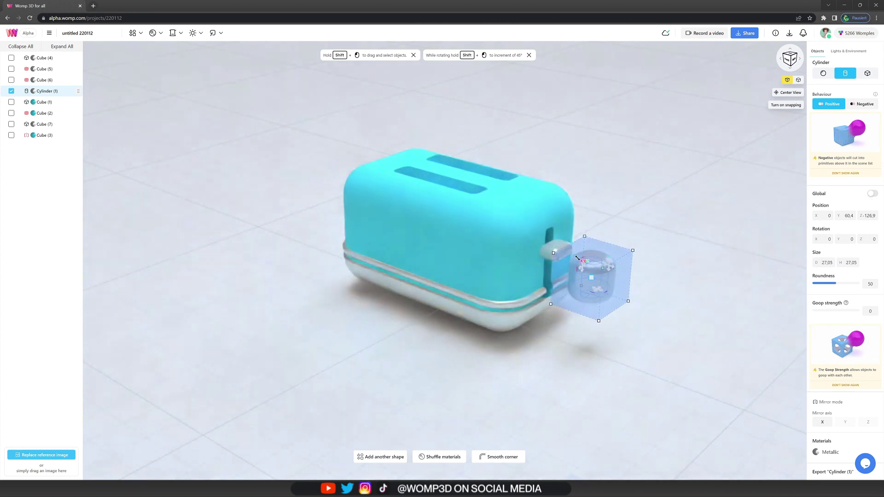
{"action": "left_click_drag", "start_coordinate": [577, 257], "coordinate": [564, 244]}
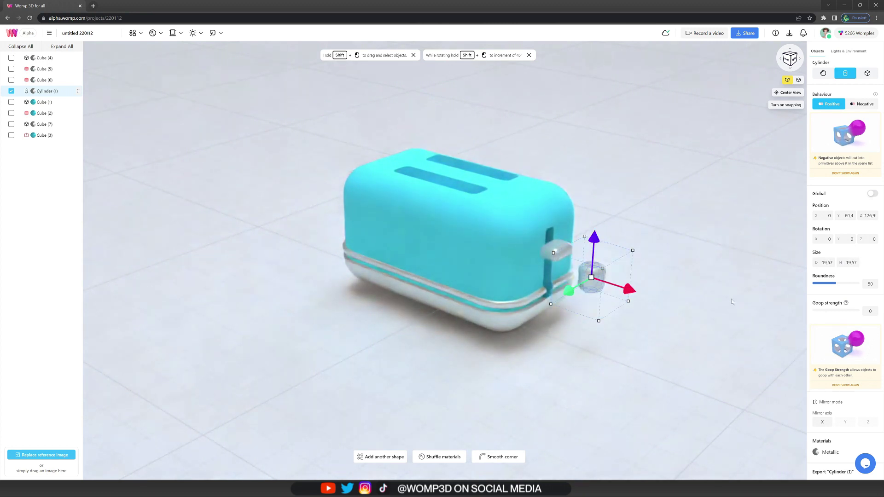
Mirror the cylinder across X at about X 32.01 and place the pair under the base at about Y 5.5, Z -74.18.
{"action": "left_click", "coordinate": [822, 422]}
{"action": "left_click_drag", "start_coordinate": [613, 336], "coordinate": [549, 319]}
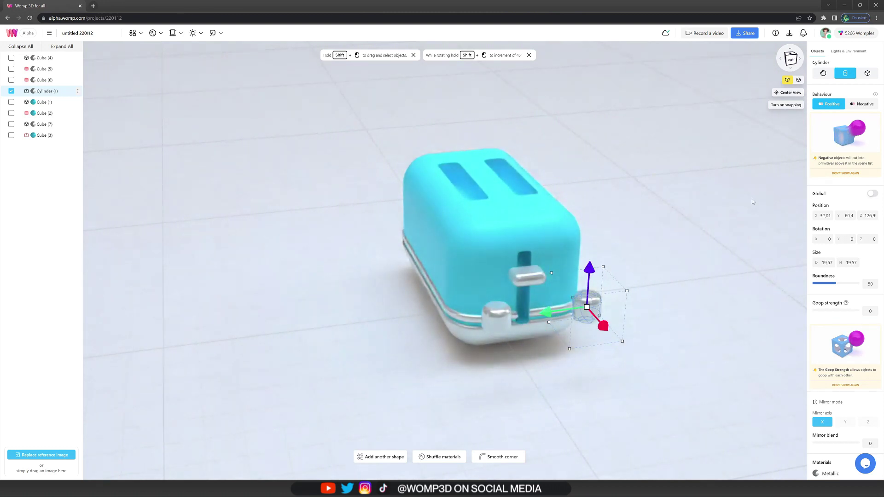
{"action": "left_click_drag", "start_coordinate": [612, 230], "coordinate": [615, 263]}
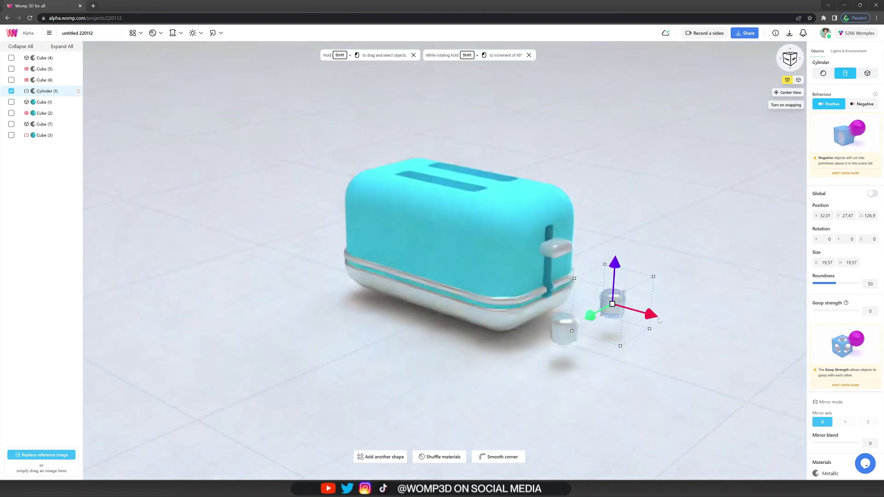
{"action": "left_click_drag", "start_coordinate": [647, 315], "coordinate": [589, 296]}
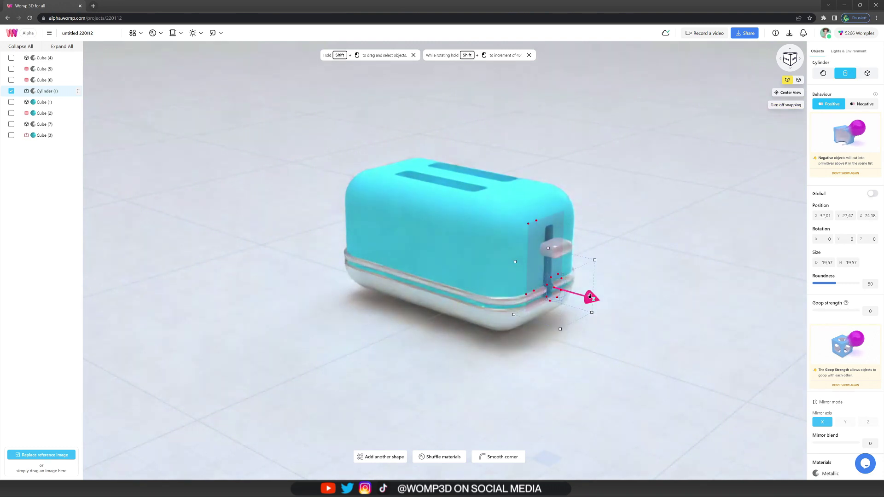
{"action": "left_click_drag", "start_coordinate": [556, 246], "coordinate": [554, 276]}
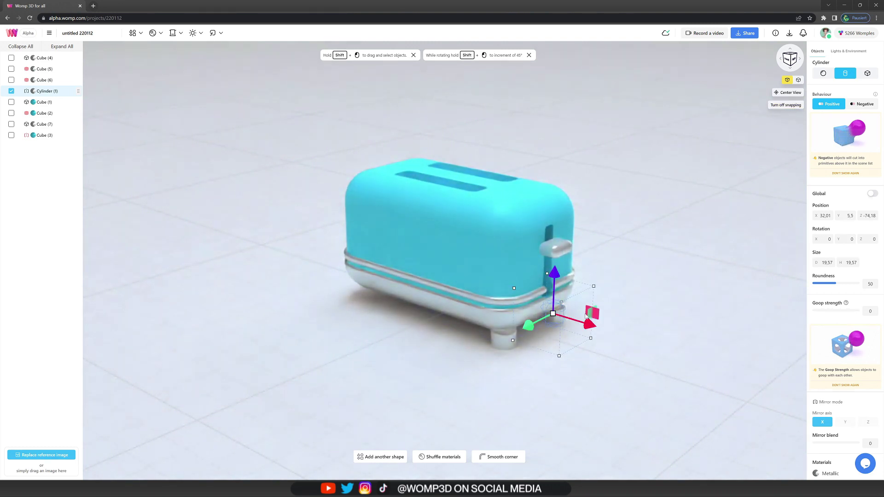
Slim the mirrored feet to about 13.55 diameter and 23.33 height, positioned at about Y 10.4, Z -67.4.
{"action": "left_click_drag", "start_coordinate": [550, 309], "coordinate": [552, 312]}
{"action": "left_click_drag", "start_coordinate": [570, 279], "coordinate": [568, 265]}
{"action": "left_click_drag", "start_coordinate": [587, 317], "coordinate": [731, 309]}
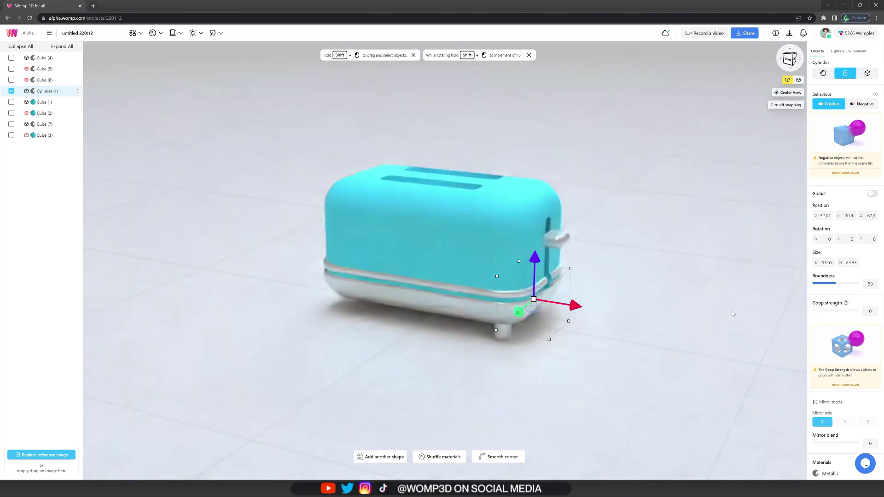
Duplicate the mirrored pair of feet and move the copy under the opposite end of the metallic base.
{"action": "key", "text": "ctrl+d"}
{"action": "left_click_drag", "start_coordinate": [566, 297], "coordinate": [398, 280]}
{"action": "left_click_drag", "start_coordinate": [410, 390], "coordinate": [328, 390]}
{"action": "mouse_move", "coordinate": [268, 301]}
{"action": "left_mouse_down"}
{"action": "mouse_move", "coordinate": [288, 303]}
{"action": "mouse_move", "coordinate": [273, 302]}
{"action": "left_mouse_up"}
{"action": "left_click", "coordinate": [687, 322]}
{"action": "left_click_drag", "start_coordinate": [563, 340], "coordinate": [625, 325]}
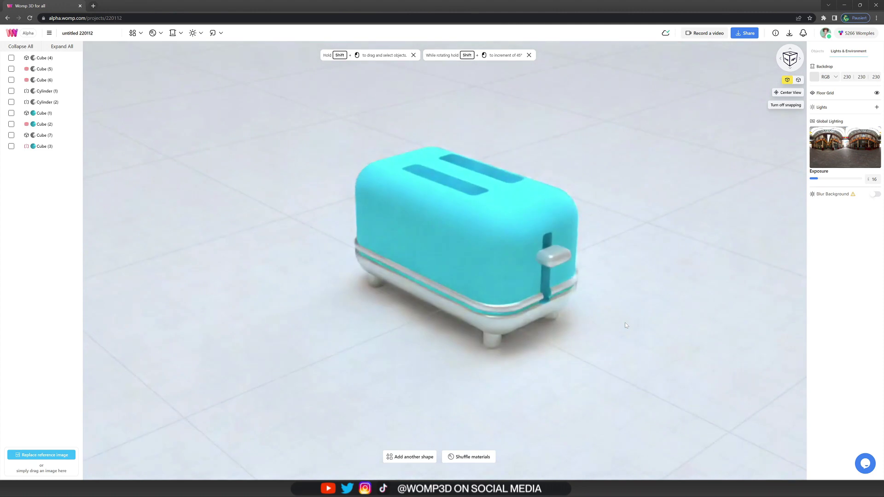
Combine all the toaster parts into a union and name it "toaster".
{"action": "left_click", "coordinate": [42, 57]}
{"action": "left_click", "coordinate": [59, 147], "text": "shift"}
{"action": "right_click", "coordinate": [59, 148]}
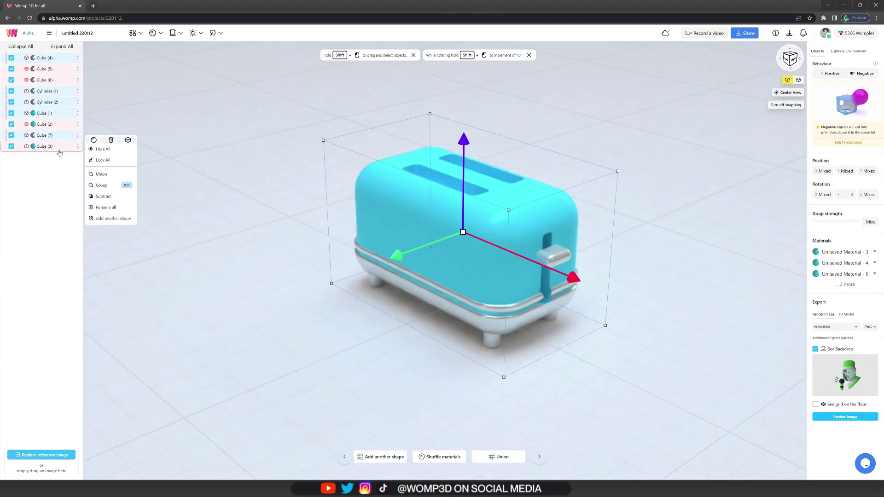
{"action": "left_click", "coordinate": [103, 176]}
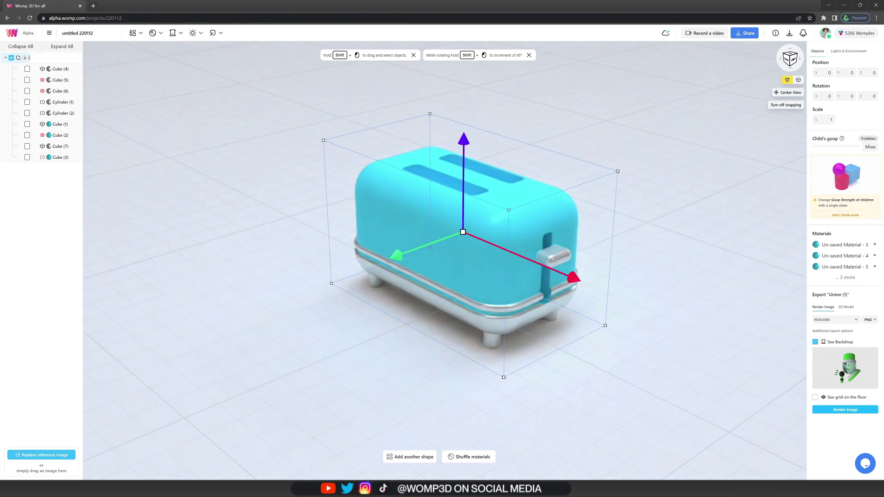
{"action": "type", "text": "r"}
{"action": "key", "text": "Return"}
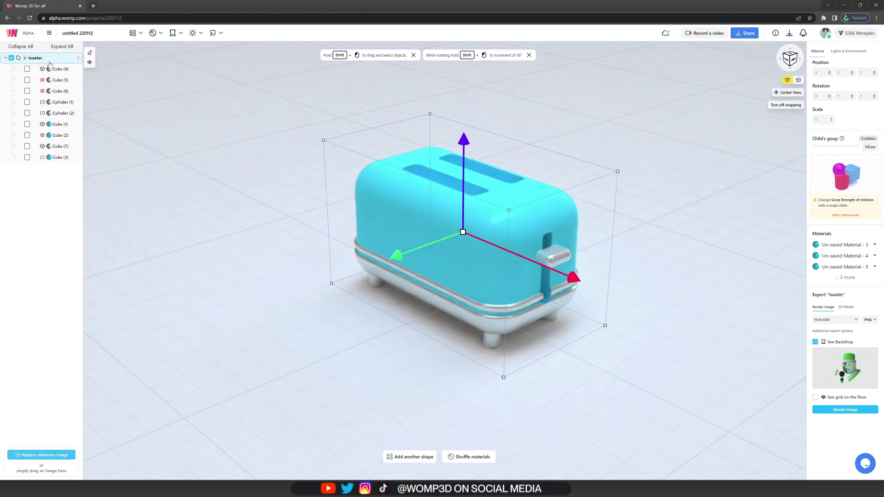
Hide the toaster union and add a cylinder flattened to about 20.46 high with roundness 60.
{"action": "left_click", "coordinate": [6, 58]}
{"action": "left_click", "coordinate": [89, 62]}
{"action": "left_click", "coordinate": [133, 33]}
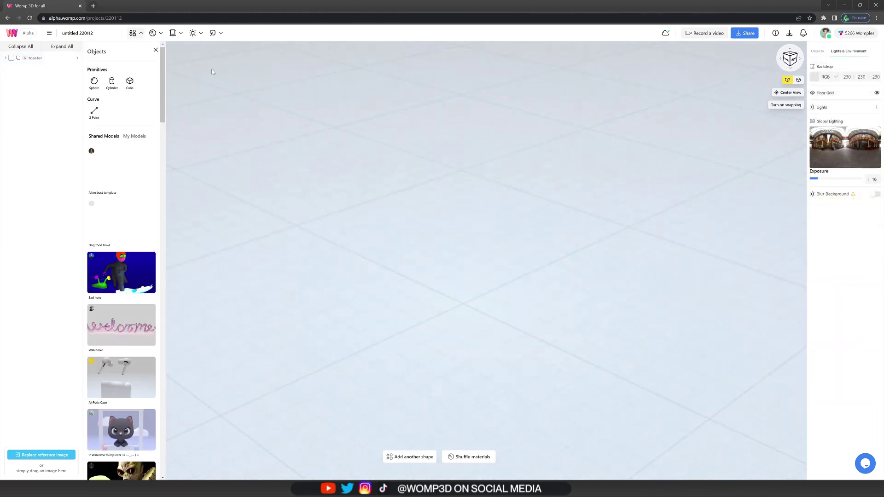
{"action": "left_click", "coordinate": [112, 82]}
{"action": "left_click", "coordinate": [156, 50]}
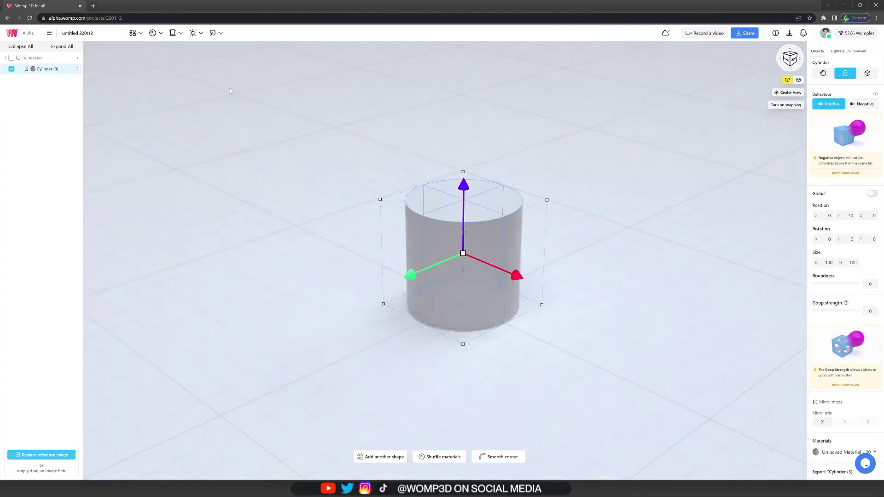
{"action": "left_click_drag", "start_coordinate": [503, 181], "coordinate": [501, 252]}
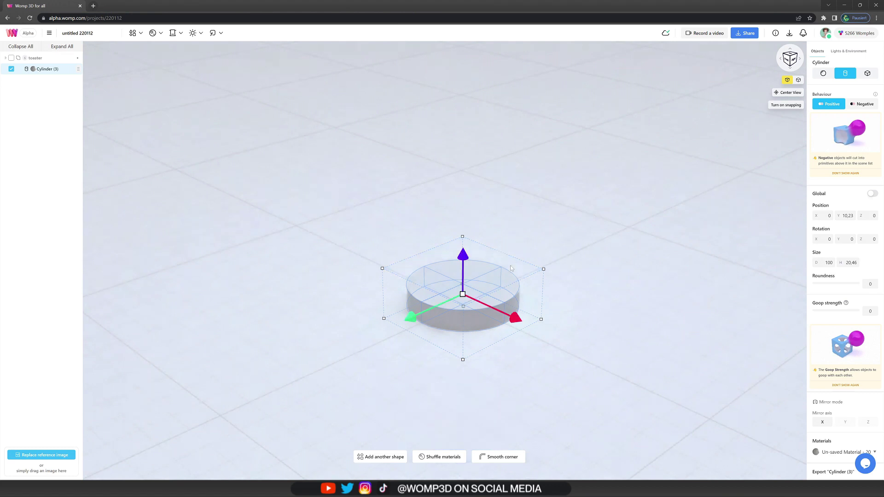
{"action": "left_click_drag", "start_coordinate": [820, 287], "coordinate": [838, 285]}
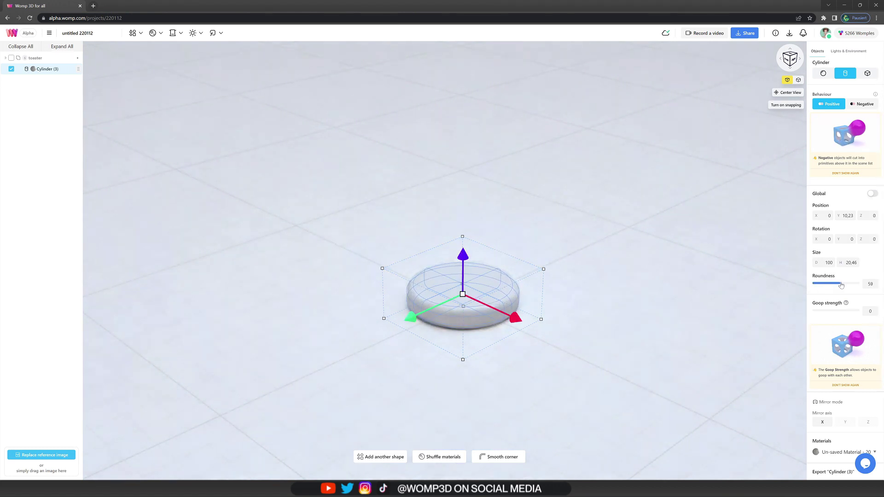
Give the flat cylinder a pale cream color with roughness 74 and translucency 30.
{"action": "scroll", "coordinate": [849, 308], "scroll_direction": "down", "scroll_amount": 3}
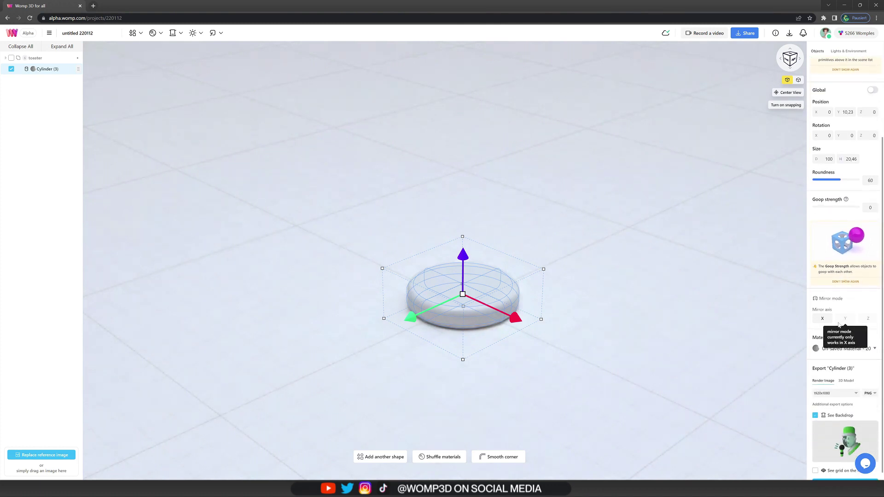
{"action": "left_click", "coordinate": [837, 349]}
{"action": "left_click", "coordinate": [818, 374]}
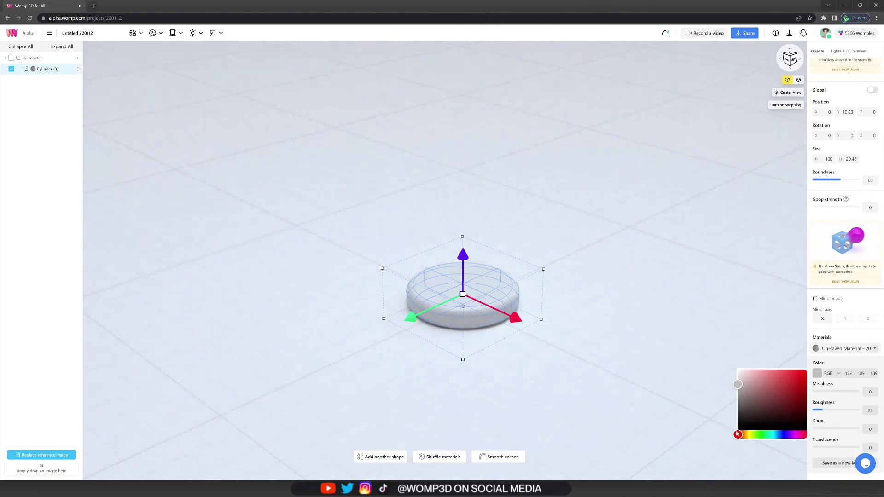
{"action": "left_click_drag", "start_coordinate": [740, 434], "coordinate": [745, 436]}
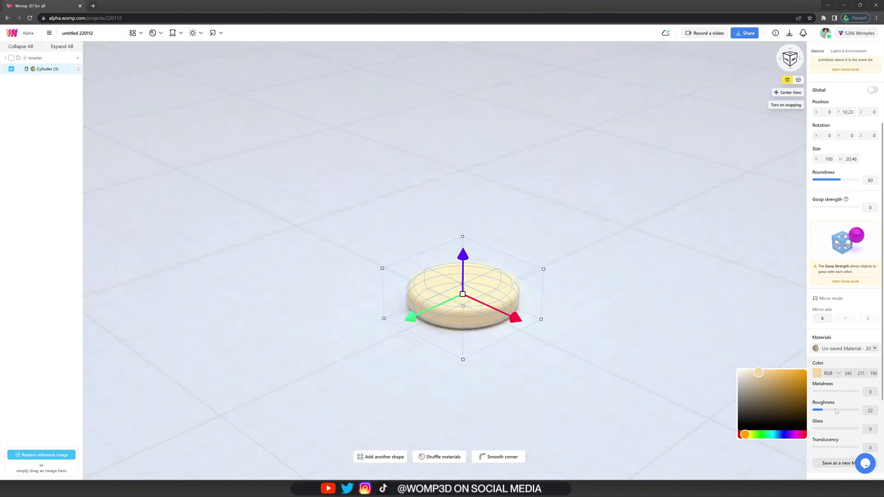
{"action": "left_click_drag", "start_coordinate": [836, 411], "coordinate": [843, 411]}
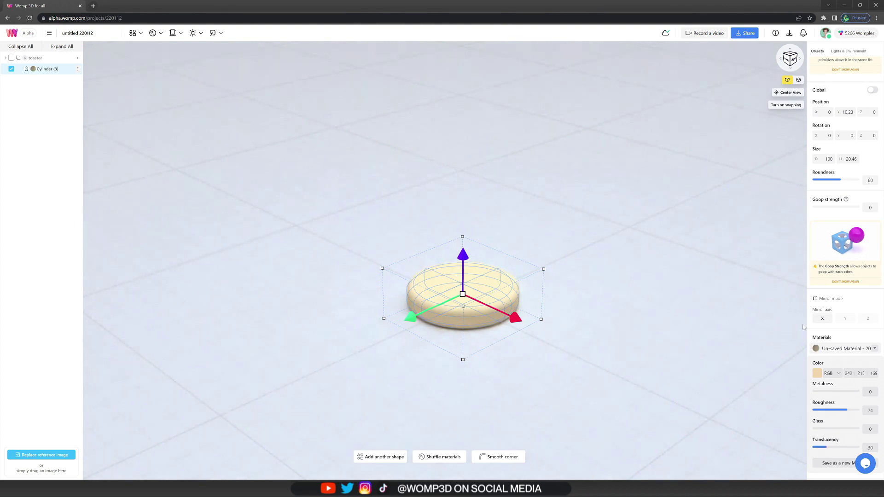
Mirror the cream disc across X and offset it to about X 43.17 so the two discs overlap.
{"action": "left_click", "coordinate": [822, 319]}
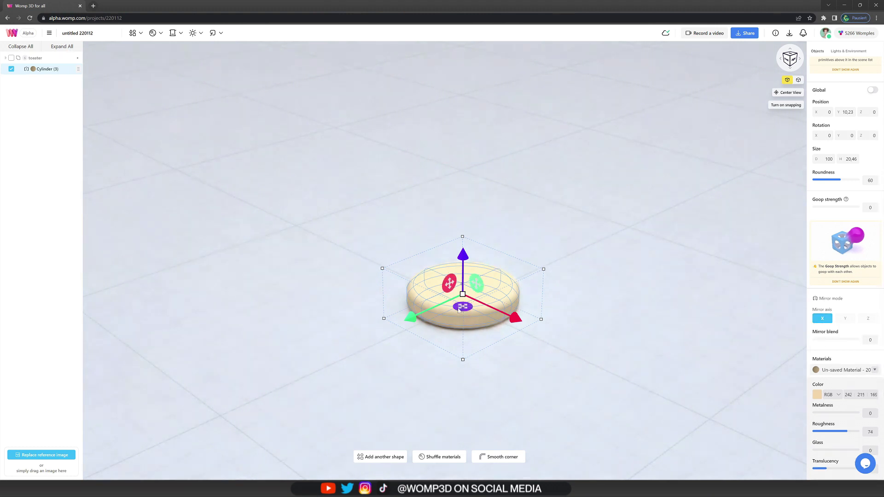
{"action": "left_click_drag", "start_coordinate": [414, 315], "coordinate": [447, 302]}
{"action": "right_click_drag", "start_coordinate": [655, 353], "coordinate": [650, 441]}
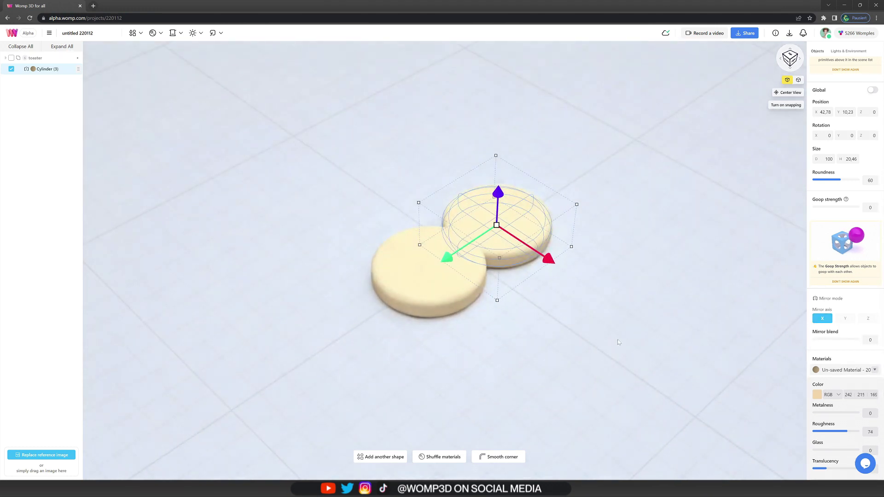
{"action": "left_click_drag", "start_coordinate": [453, 261], "coordinate": [452, 258]}
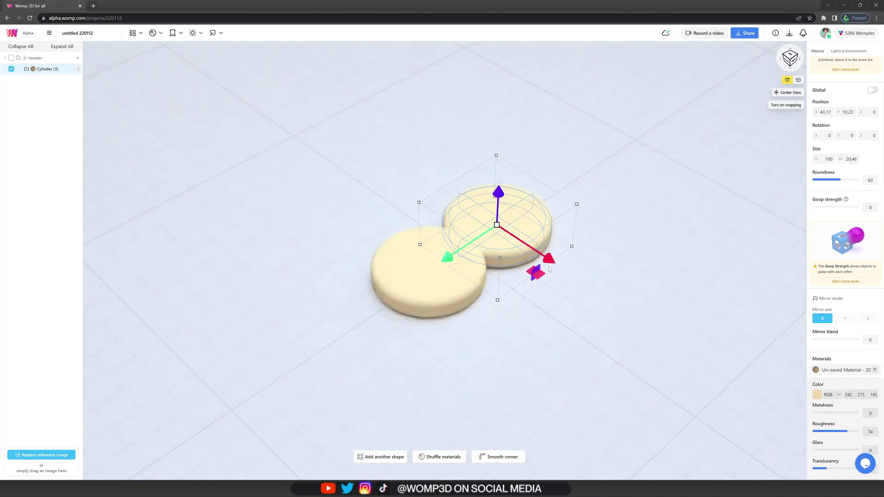
Duplicate the disc pair, change the copy to a cube and stretch it to about 154.59 along Z as the bread slice's body.
{"action": "key", "text": "ctrl+d"}
{"action": "left_click_drag", "start_coordinate": [552, 262], "coordinate": [594, 289]}
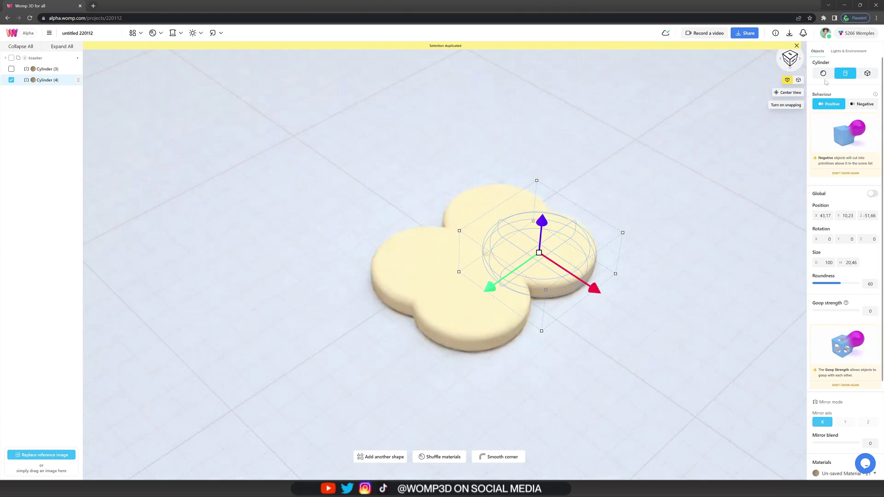
{"action": "left_click", "coordinate": [868, 75]}
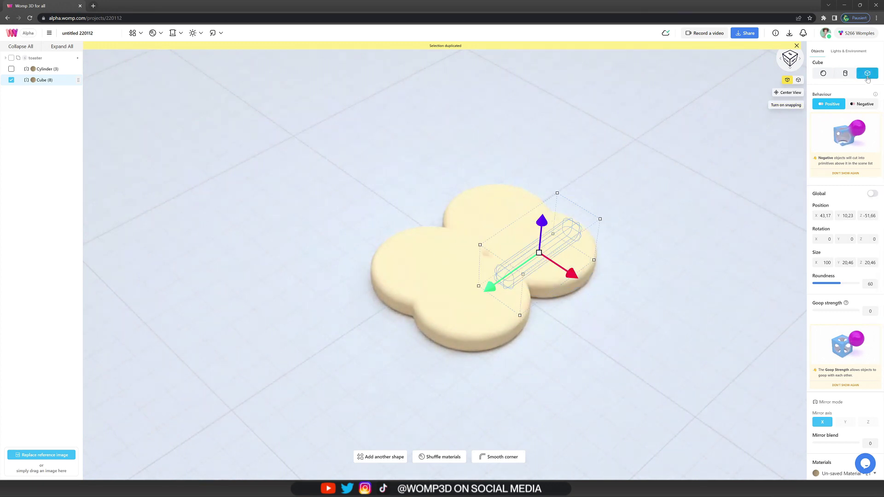
{"action": "left_click_drag", "start_coordinate": [537, 268], "coordinate": [598, 331]}
{"action": "left_click", "coordinate": [674, 294]}
{"action": "right_click_drag", "start_coordinate": [673, 295], "coordinate": [722, 218]}
{"action": "left_click_drag", "start_coordinate": [722, 218], "coordinate": [688, 270]}
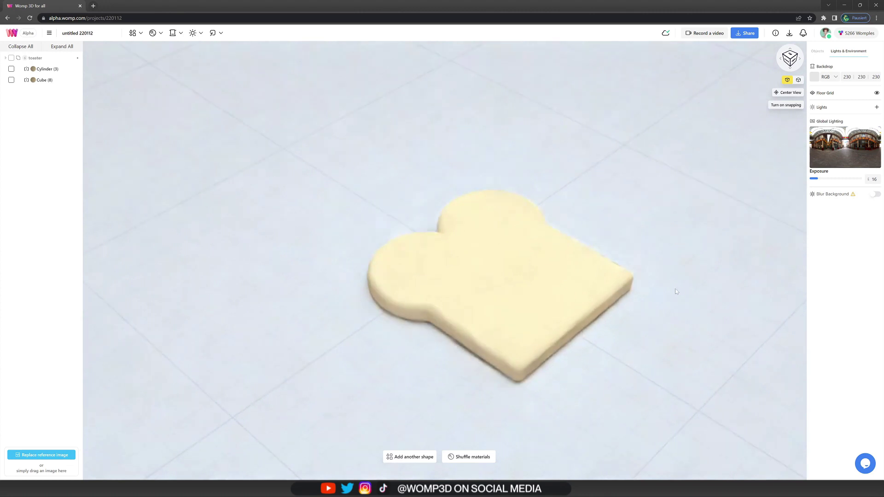
Paste a copy of the bread body cube and raise it to about Y 27.34.
{"action": "left_click", "coordinate": [574, 298]}
{"action": "key", "text": "ctrl+c"}
{"action": "key", "text": "ctrl+v"}
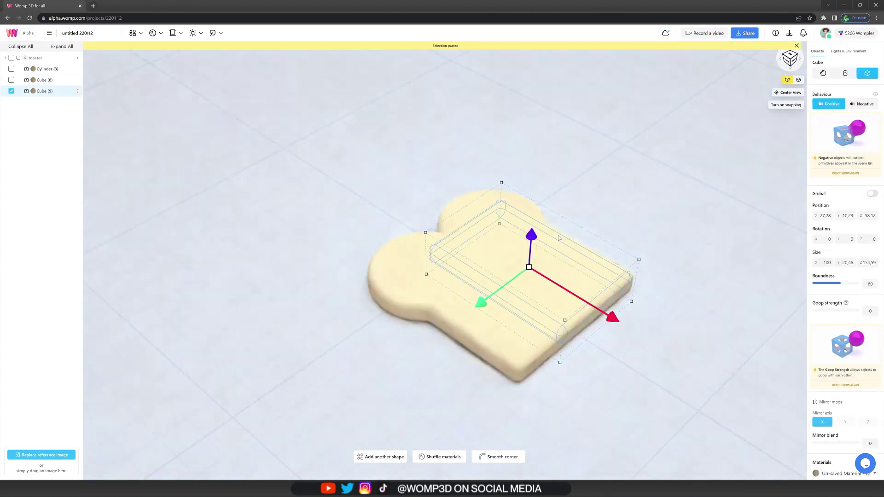
{"action": "left_click_drag", "start_coordinate": [531, 237], "coordinate": [532, 222]}
Color the raised cube copy dark olive brown and make it a negative object.
{"action": "scroll", "coordinate": [847, 387], "scroll_direction": "down", "scroll_amount": 2}
{"action": "scroll", "coordinate": [847, 387], "scroll_direction": "down", "scroll_amount": 1}
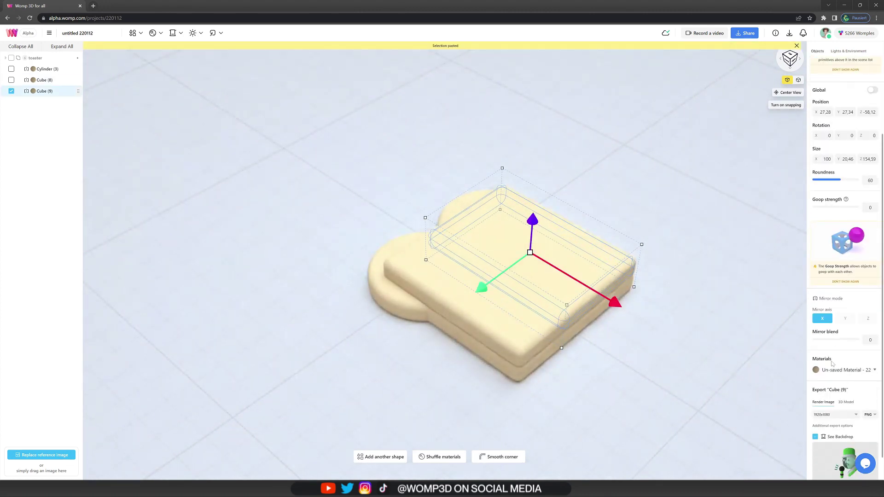
{"action": "left_click", "coordinate": [842, 369]}
{"action": "left_click", "coordinate": [816, 395]}
{"action": "left_click_drag", "start_coordinate": [765, 406], "coordinate": [777, 417]}
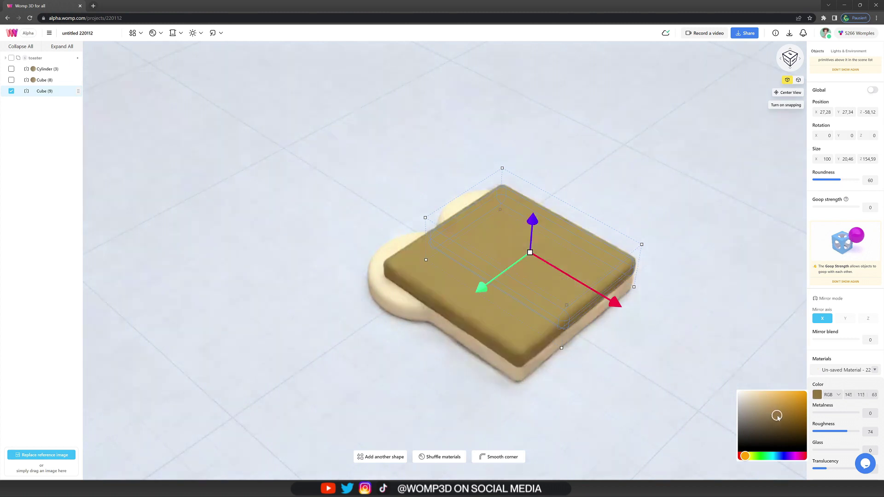
{"action": "scroll", "coordinate": [847, 230], "scroll_direction": "up", "scroll_amount": 3}
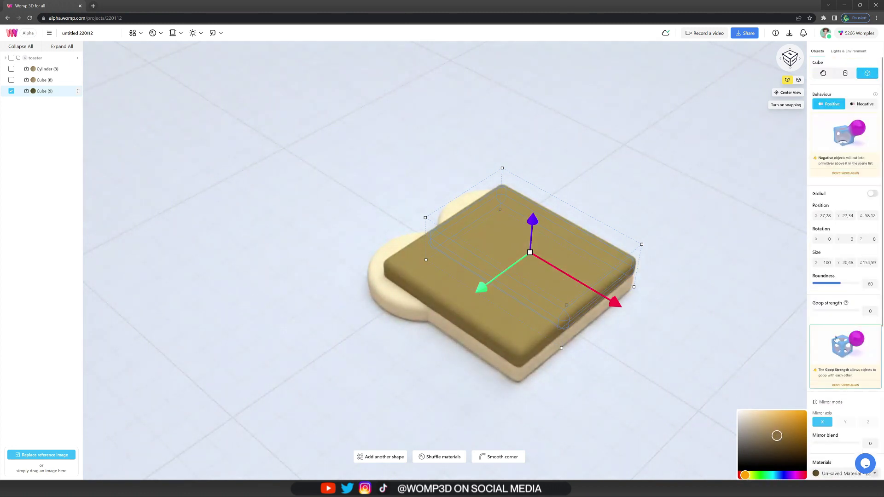
{"action": "left_click", "coordinate": [861, 104]}
{"action": "right_click_drag", "start_coordinate": [634, 177], "coordinate": [660, 178]}
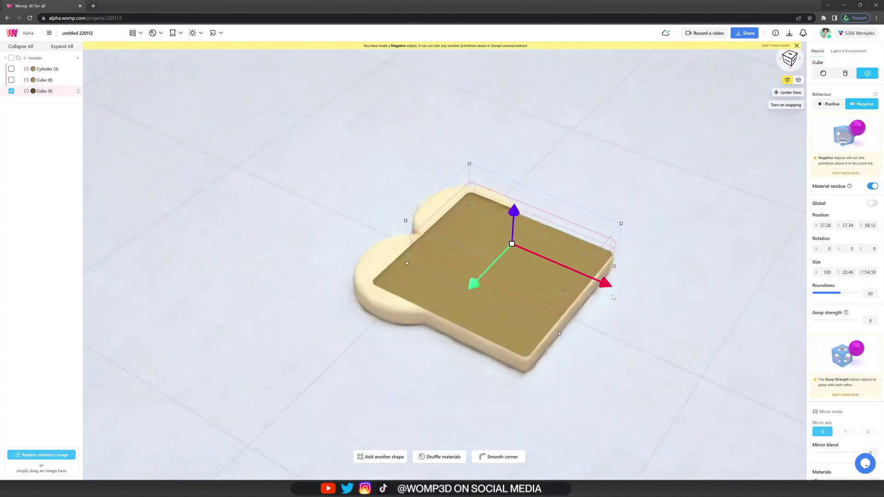
Move the negative cube to about Z -89.72, tilt it -2.57° about X and enlarge it to about 132.73 × 27.16 × 205.18.
{"action": "left_click_drag", "start_coordinate": [603, 283], "coordinate": [637, 297]}
{"action": "left_click_drag", "start_coordinate": [670, 234], "coordinate": [667, 244]}
{"action": "right_click_drag", "start_coordinate": [544, 258], "coordinate": [539, 253]}
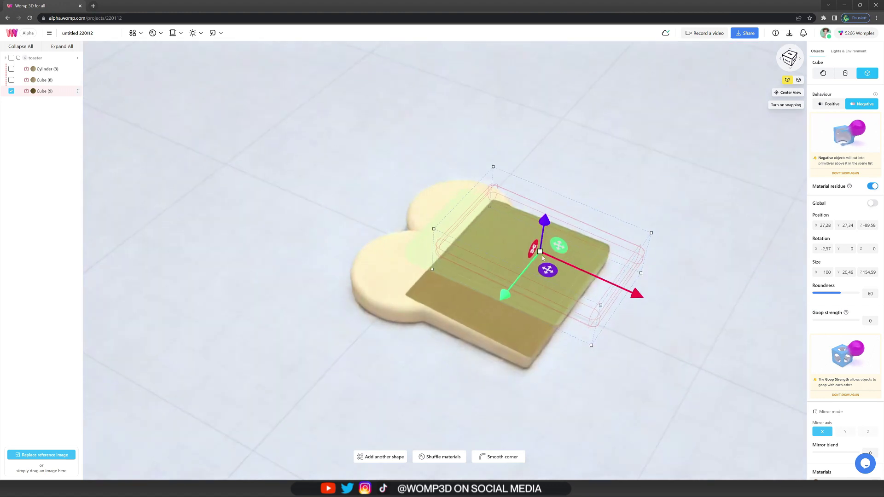
{"action": "left_click_drag", "start_coordinate": [539, 253], "coordinate": [544, 214]}
Set the negative cube's goop strength to 10 and raise it to about Y 36.83.
{"action": "left_click", "coordinate": [867, 322]}
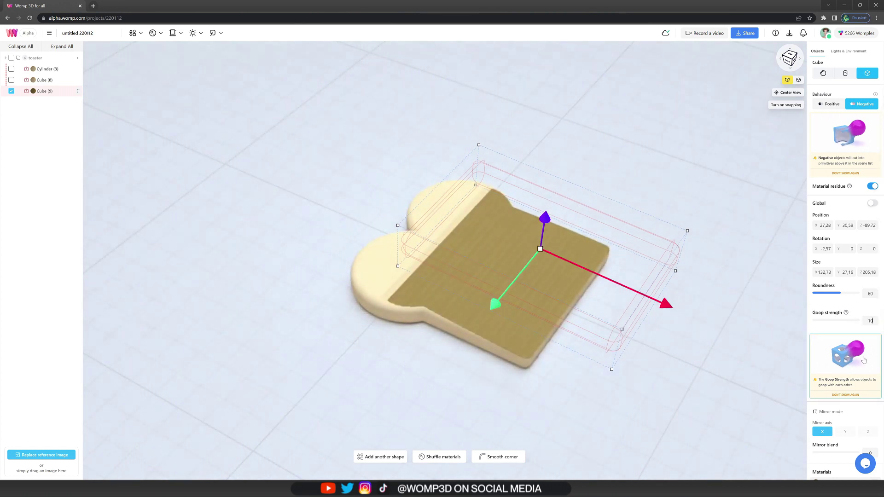
{"action": "type", "text": "10"}
{"action": "left_click_drag", "start_coordinate": [544, 217], "coordinate": [546, 212]}
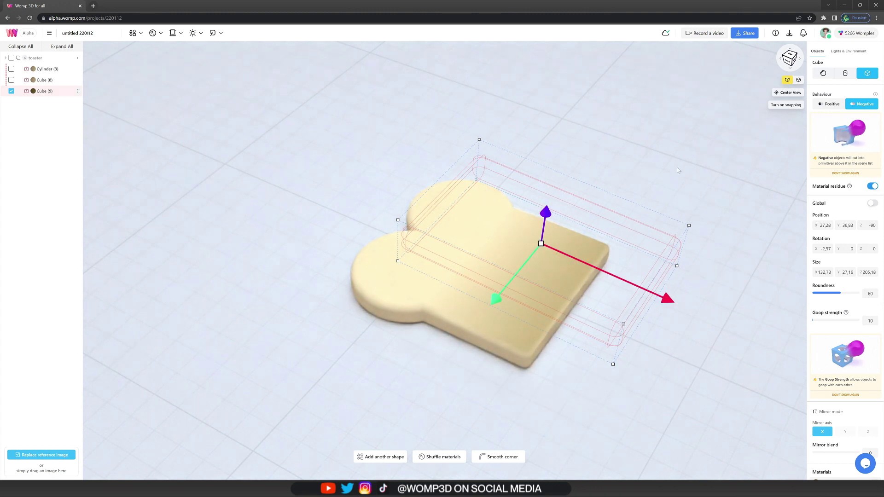
Duplicate the negative cube toward the rounded end of the bread, about Y 36.58 and Z 13.84, tilted 1.51° about X.
{"action": "mouse_move", "coordinate": [677, 168]}
{"action": "left_mouse_down"}
{"action": "mouse_move", "coordinate": [495, 168]}
{"action": "mouse_move", "coordinate": [675, 168]}
{"action": "left_mouse_up"}
{"action": "left_click_drag", "start_coordinate": [667, 299], "coordinate": [542, 275], "text": "alt"}
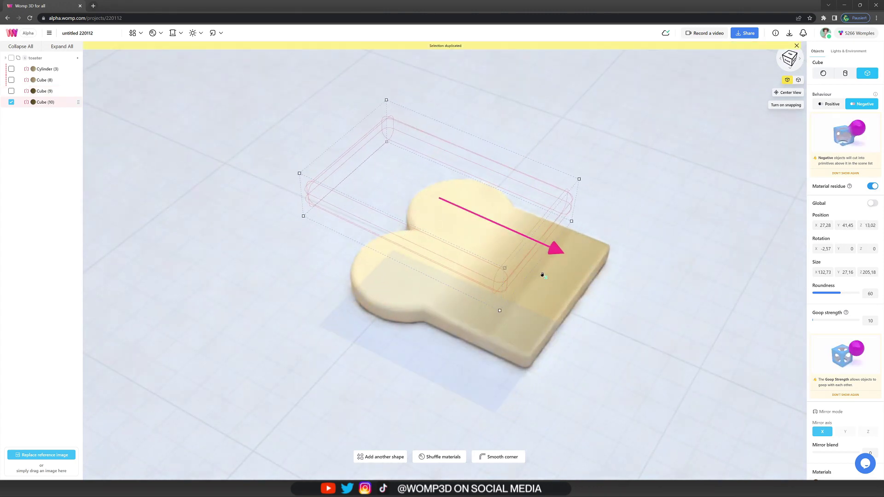
{"action": "left_click_drag", "start_coordinate": [584, 166], "coordinate": [578, 170]}
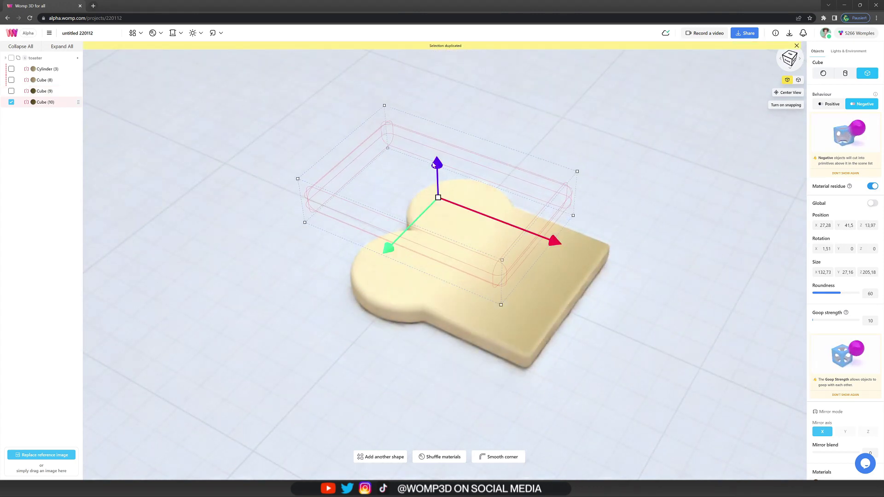
{"action": "left_click_drag", "start_coordinate": [433, 164], "coordinate": [435, 168]}
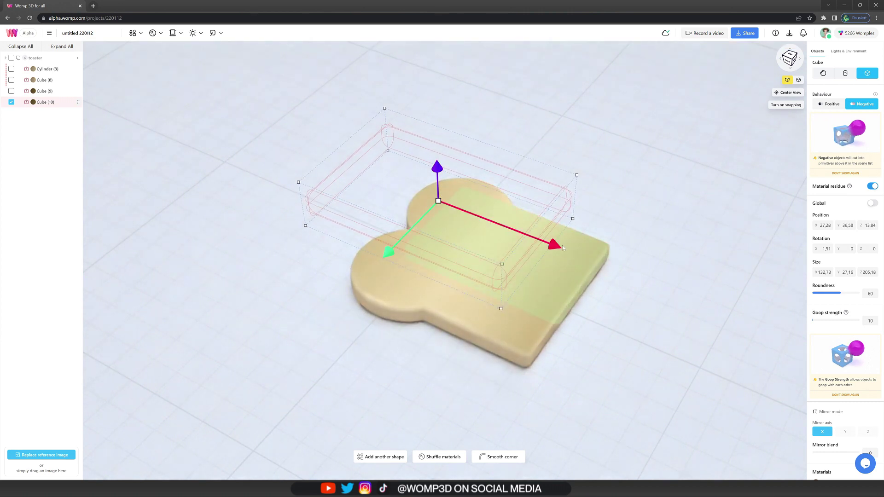
{"action": "left_click_drag", "start_coordinate": [564, 156], "coordinate": [568, 166]}
Tilt the first negative cube to -3.16° about X and fine-tune its height over the slice.
{"action": "left_click", "coordinate": [60, 93]}
{"action": "left_click_drag", "start_coordinate": [705, 217], "coordinate": [714, 237]}
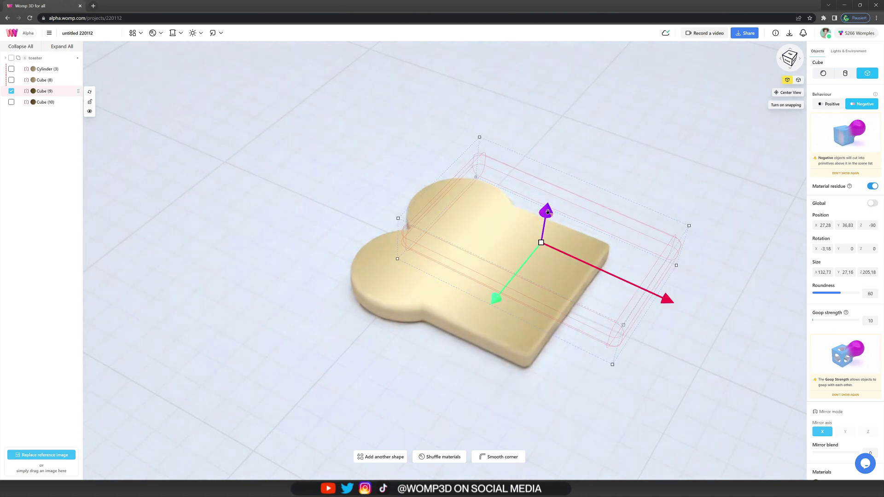
{"action": "left_click_drag", "start_coordinate": [547, 211], "coordinate": [546, 207]}
{"action": "left_click", "coordinate": [575, 193]}
Paste a copy of all four bread primitives, the cylinder, the body cube and both negative cubes.
{"action": "right_click_drag", "start_coordinate": [552, 198], "coordinate": [436, 284]}
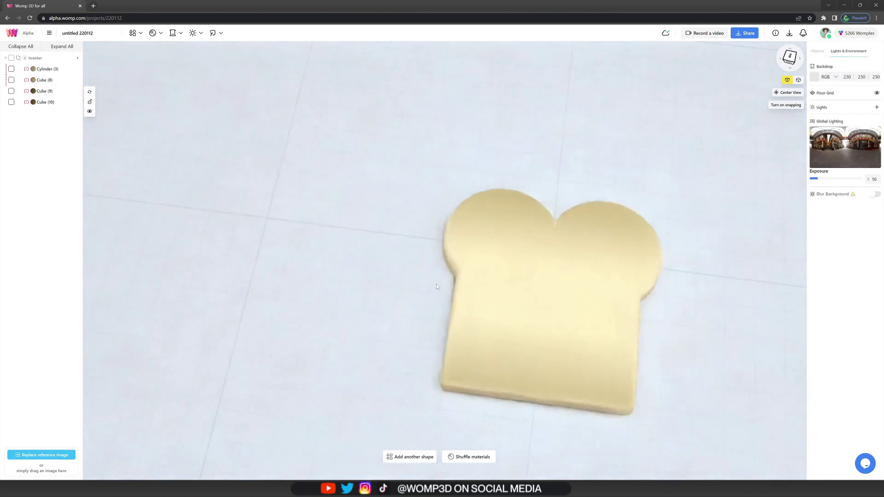
{"action": "left_click_drag", "start_coordinate": [436, 286], "coordinate": [632, 154]}
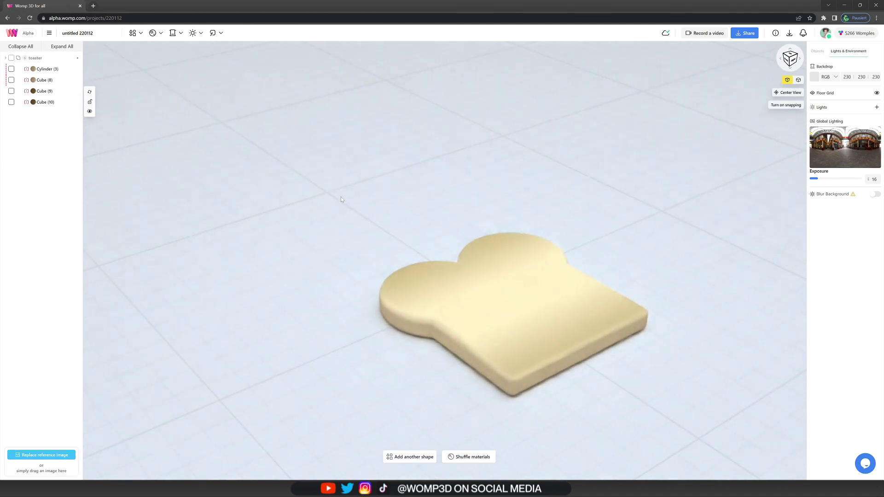
{"action": "left_click_drag", "start_coordinate": [340, 197], "coordinate": [339, 200]}
{"action": "left_click_drag", "start_coordinate": [351, 234], "coordinate": [345, 256]}
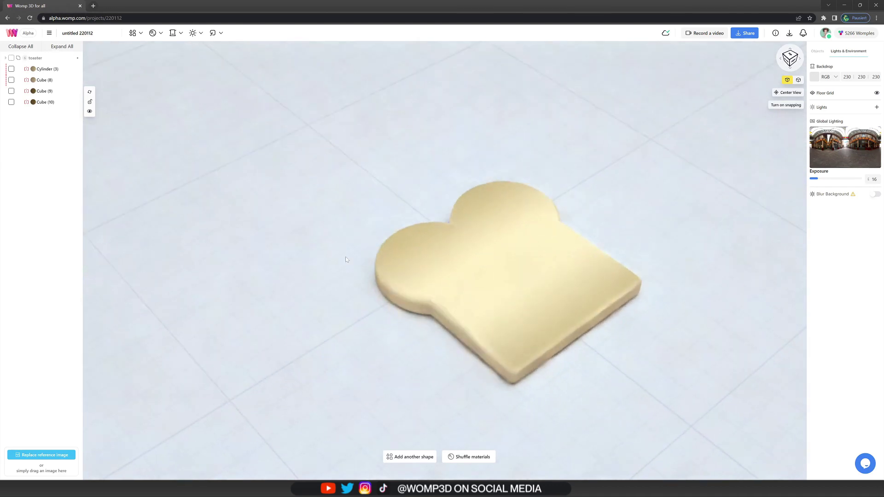
{"action": "left_click", "coordinate": [45, 69]}
{"action": "left_click", "coordinate": [45, 101], "text": "shift"}
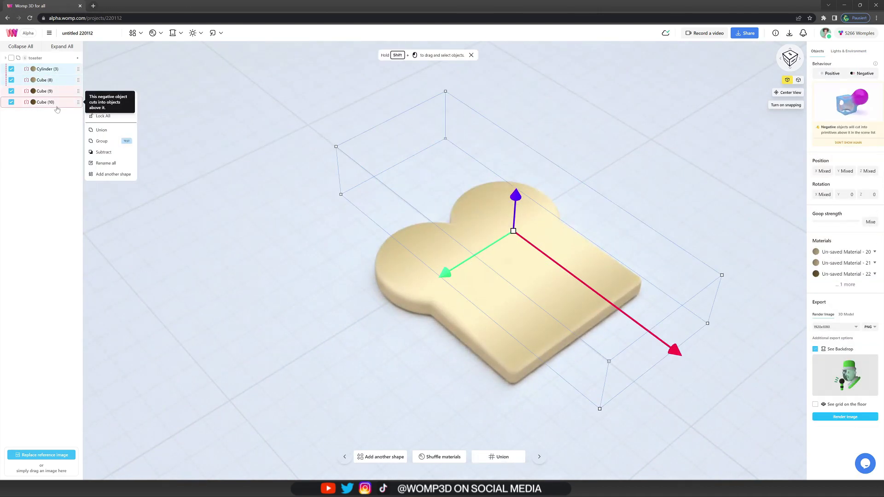
{"action": "key", "text": "ctrl+v"}
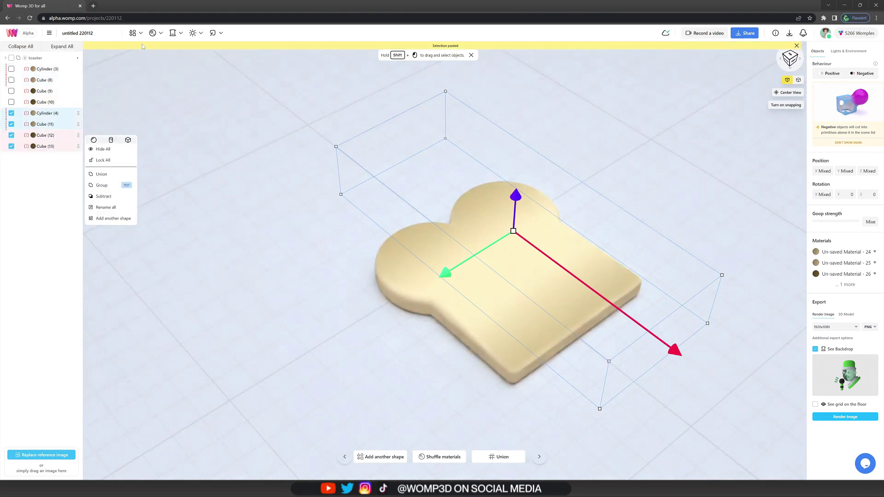
Give the copied primitives a new brown material with RGB 138, 114, 71, roughness 71 and translucency 30.
{"action": "left_click", "coordinate": [153, 34]}
{"action": "left_click", "coordinate": [150, 57]}
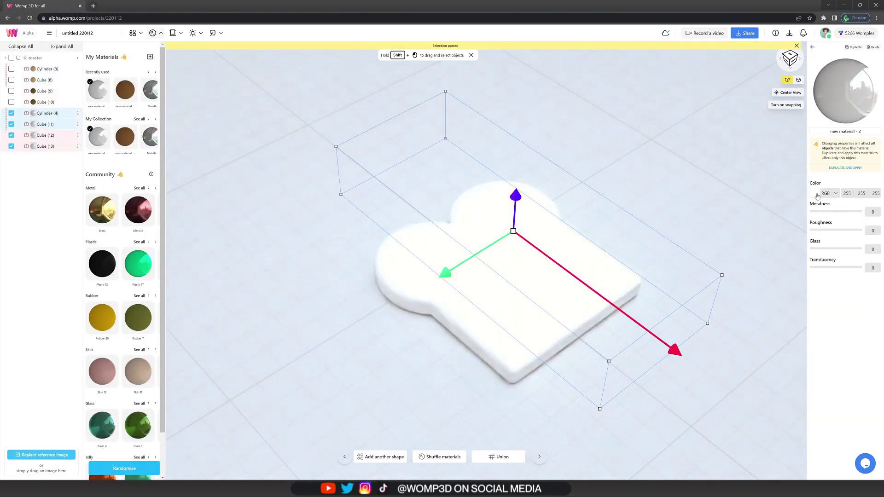
{"action": "left_click", "coordinate": [815, 194]}
{"action": "left_click", "coordinate": [740, 254]}
{"action": "left_click_drag", "start_coordinate": [770, 224], "coordinate": [775, 216]}
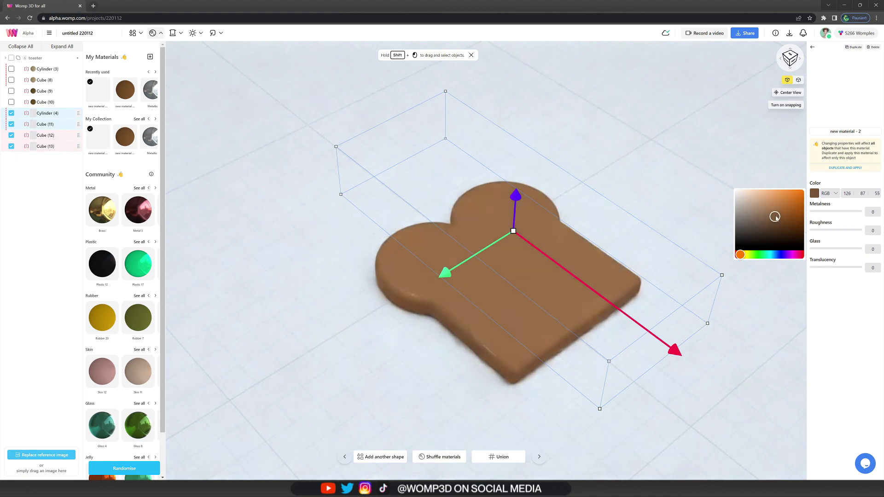
{"action": "left_click", "coordinate": [743, 254]}
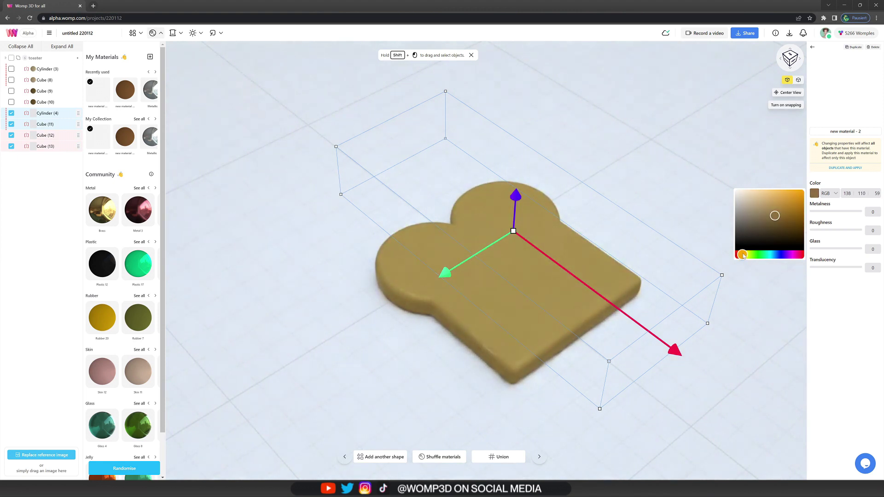
{"action": "left_click_drag", "start_coordinate": [769, 216], "coordinate": [769, 216]}
{"action": "left_click_drag", "start_coordinate": [823, 230], "coordinate": [844, 231]}
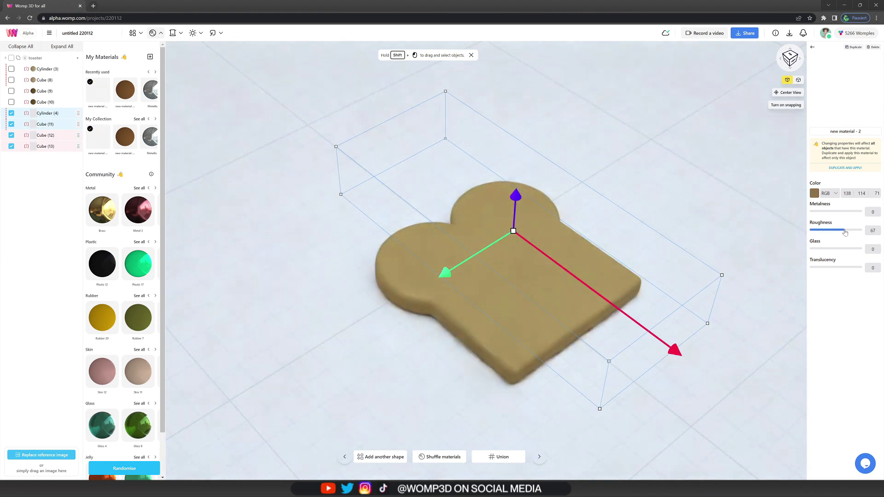
{"action": "left_click_drag", "start_coordinate": [836, 268], "coordinate": [826, 268]}
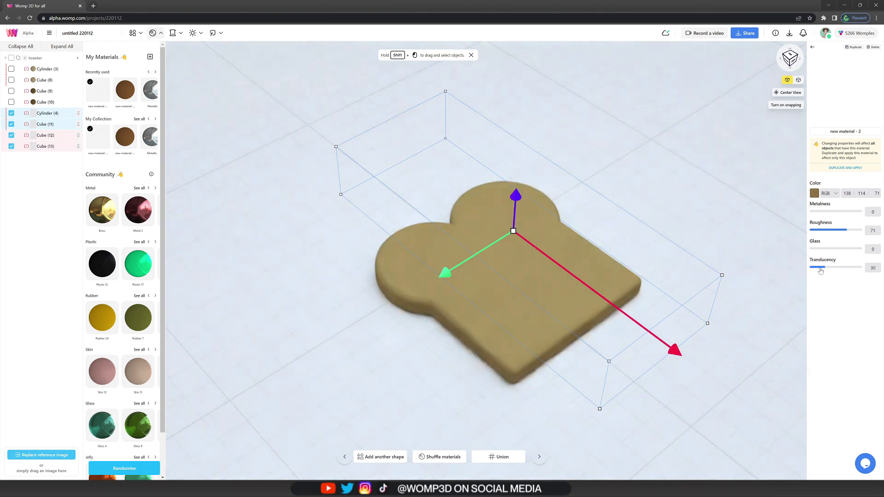
Enlarge the brown bread copy slightly and lower it a little so it forms a crust around the light slice.
{"action": "left_click_drag", "start_coordinate": [513, 231], "coordinate": [515, 232]}
{"action": "left_click_drag", "start_coordinate": [512, 199], "coordinate": [513, 197]}
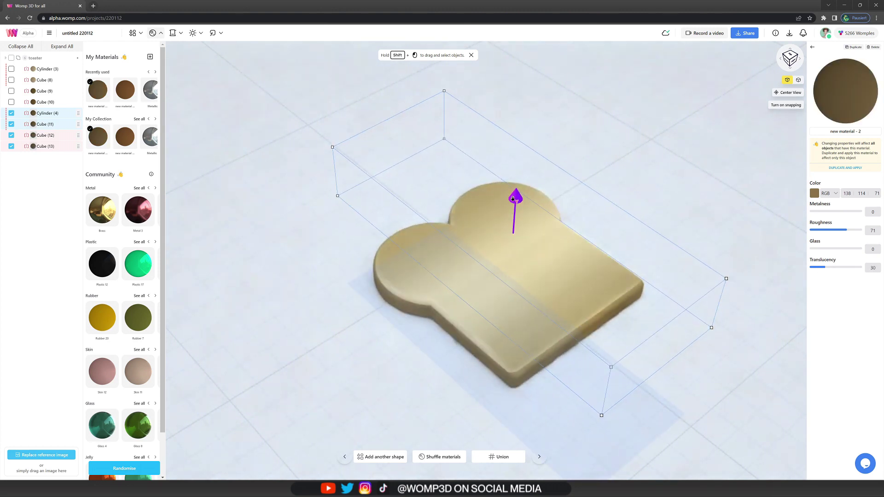
{"action": "left_click_drag", "start_coordinate": [513, 198], "coordinate": [513, 198]}
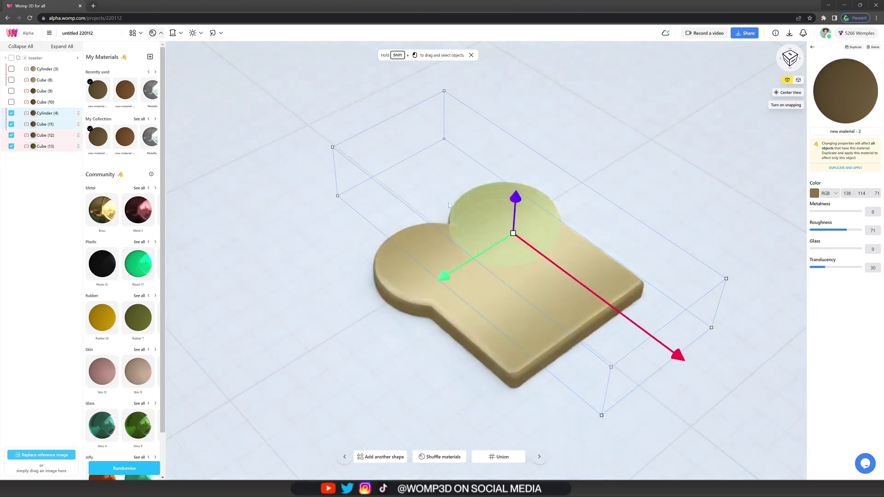
Combine the four brown crust primitives into one union and the four light bread primitives into another.
{"action": "right_click", "coordinate": [64, 115]}
{"action": "left_click", "coordinate": [115, 171]}
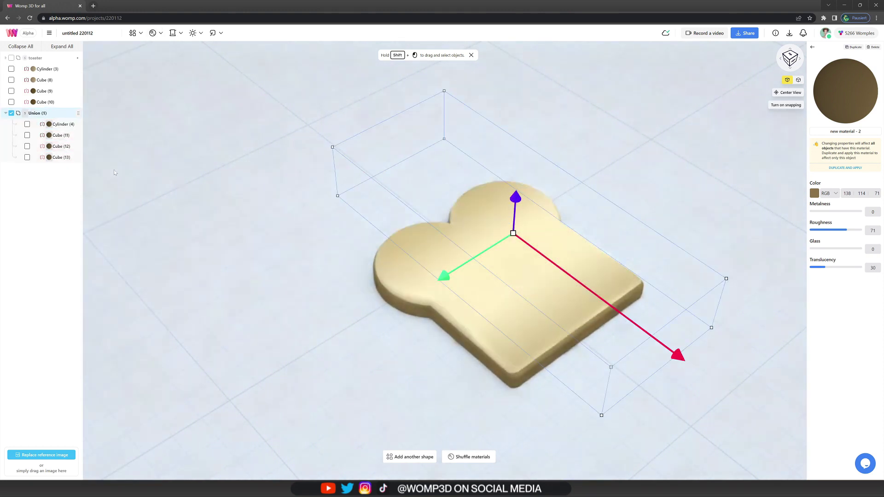
{"action": "left_click", "coordinate": [233, 205]}
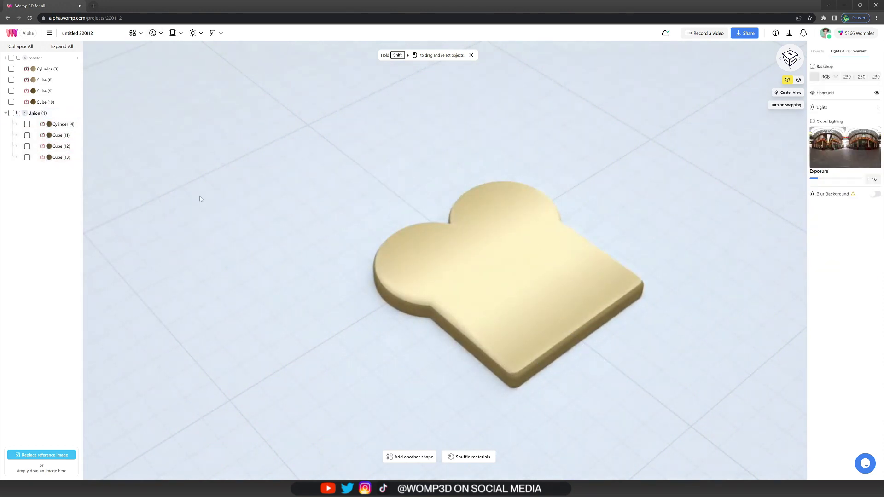
{"action": "left_click", "coordinate": [53, 69]}
{"action": "left_click", "coordinate": [52, 102], "text": "shift"}
{"action": "right_click", "coordinate": [53, 102]}
{"action": "left_click", "coordinate": [116, 134]}
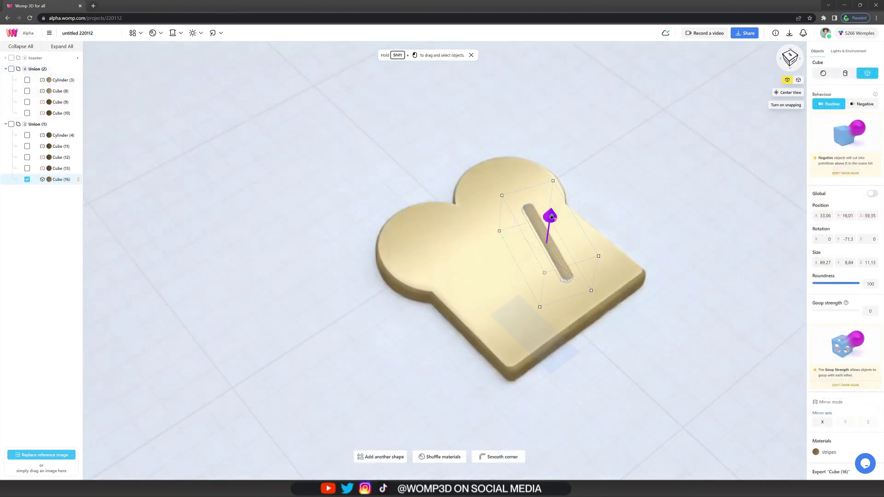
Scale the stripe cube to about 83.06 × 8.23 × 10.35 and add a parallel duplicate of about 105.98 × 9.1 × 11.45.
{"action": "left_click_drag", "start_coordinate": [591, 290], "coordinate": [588, 286]}
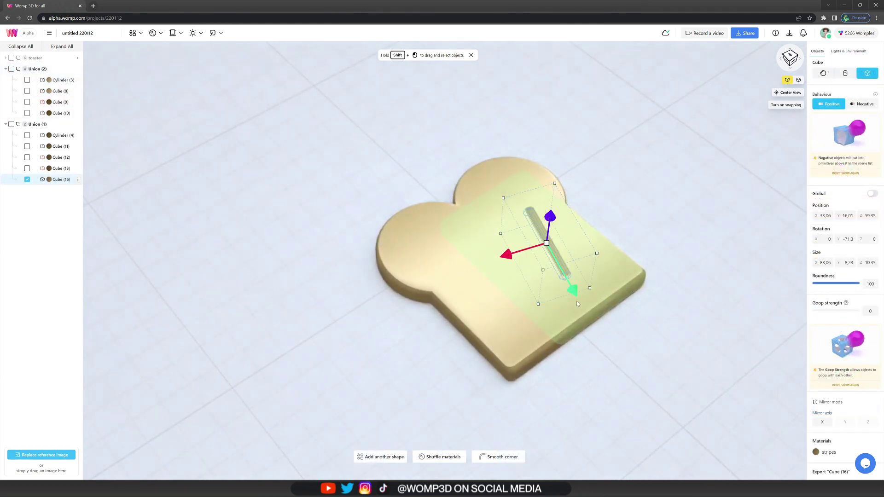
{"action": "left_click_drag", "start_coordinate": [505, 254], "coordinate": [472, 264]}
{"action": "key", "text": "ctrl+d"}
{"action": "left_click_drag", "start_coordinate": [556, 298], "coordinate": [536, 319]}
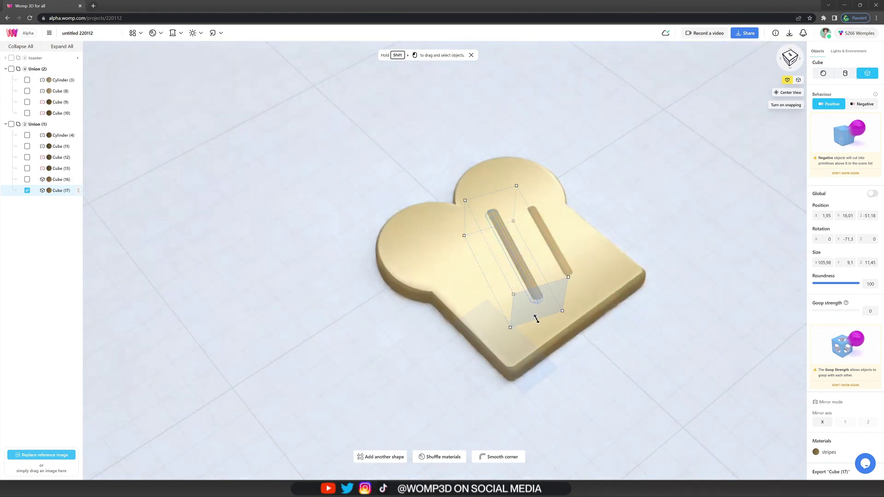
Duplicate the longer stripe as a third parallel stripe on the toast and adjust its size and placement.
{"action": "key", "text": "ctrl+d"}
{"action": "left_click_drag", "start_coordinate": [465, 267], "coordinate": [433, 276]}
{"action": "mouse_move", "coordinate": [505, 324]}
{"action": "left_mouse_down"}
{"action": "mouse_move", "coordinate": [497, 319]}
{"action": "mouse_move", "coordinate": [509, 322]}
{"action": "left_mouse_up"}
{"action": "left_click_drag", "start_coordinate": [482, 272], "coordinate": [479, 268]}
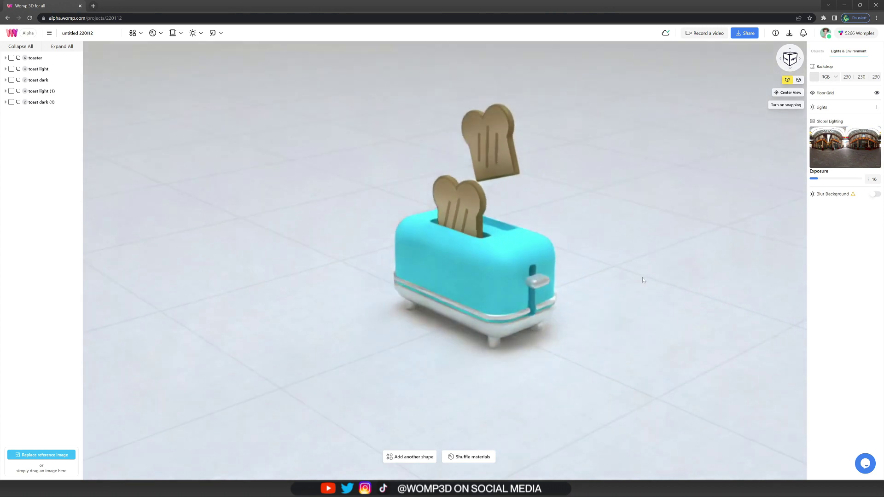
Add a blue plate cylinder beside the toaster at about X -169.3, 149.82 in diameter and 14.29 high, with roundness 70.
{"action": "mouse_move", "coordinate": [133, 37]}
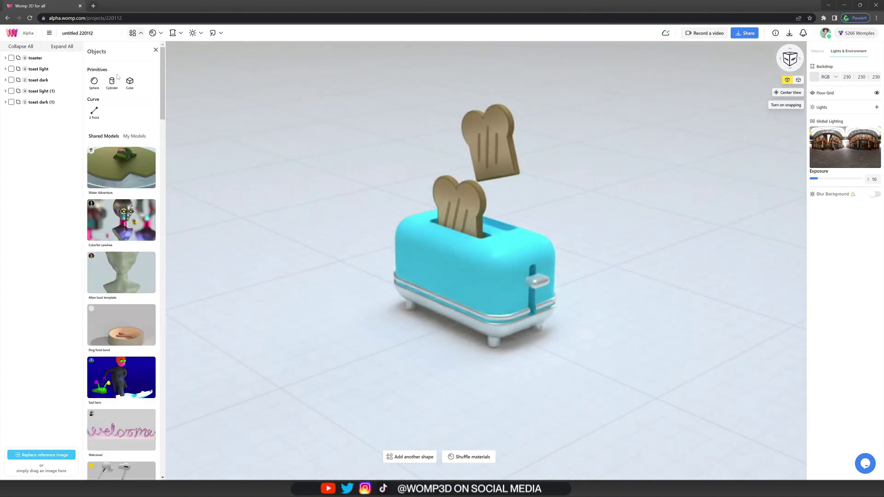
{"action": "left_click", "coordinate": [116, 81]}
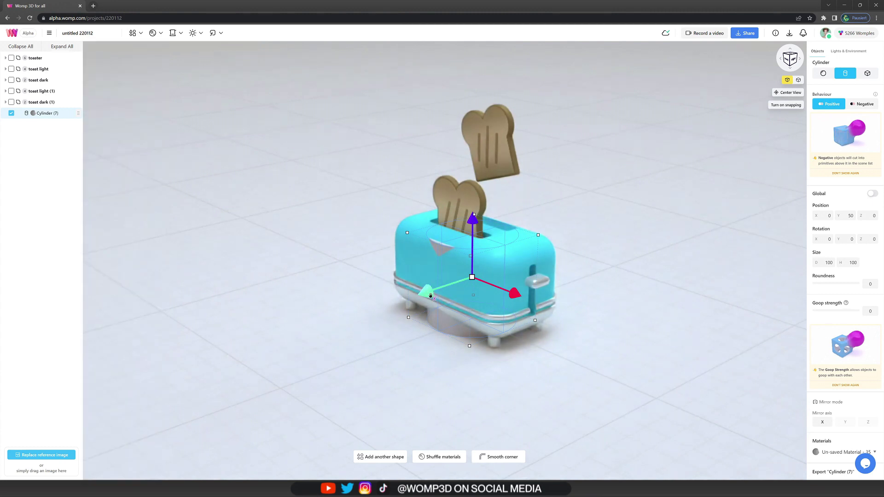
{"action": "left_click_drag", "start_coordinate": [427, 291], "coordinate": [286, 312]}
{"action": "left_click_drag", "start_coordinate": [375, 261], "coordinate": [524, 321]}
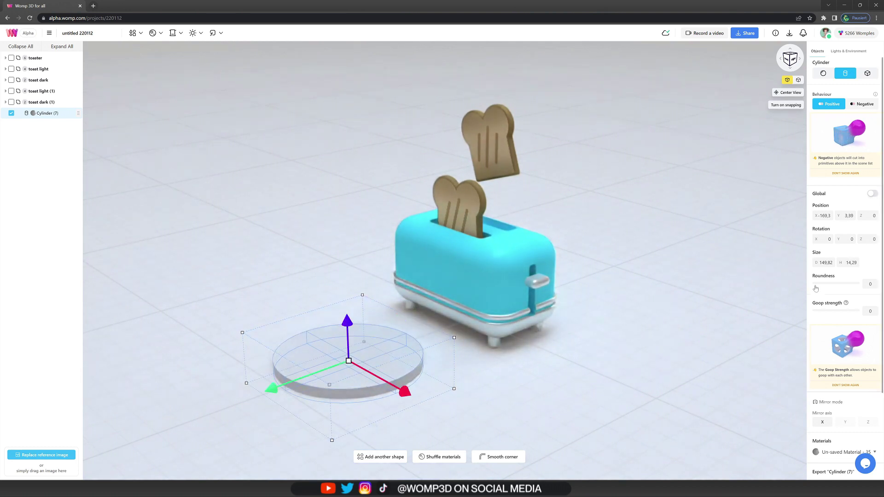
{"action": "left_click_drag", "start_coordinate": [813, 283], "coordinate": [846, 285]}
Paste a copy of the plate cylinder as a negative of about 132.42 × 12.63 at Y 18.54, with goop strength 5.
{"action": "key", "text": "ctrl+c"}
{"action": "key", "text": "ctrl+v"}
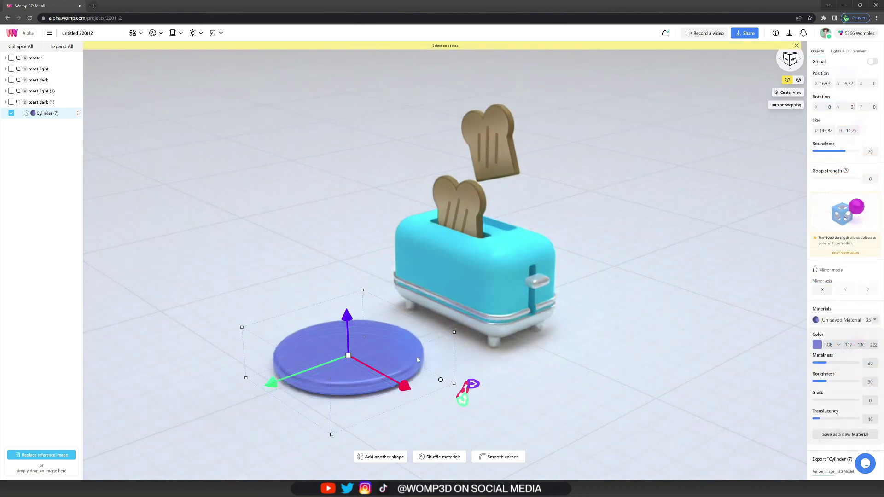
{"action": "left_click_drag", "start_coordinate": [348, 360], "coordinate": [343, 344]}
{"action": "left_click", "coordinate": [863, 104]}
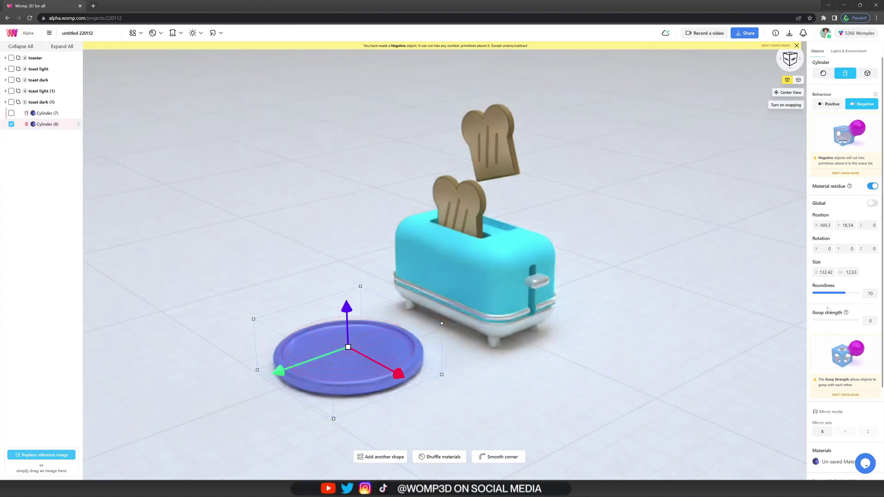
{"action": "type", "text": "10"}
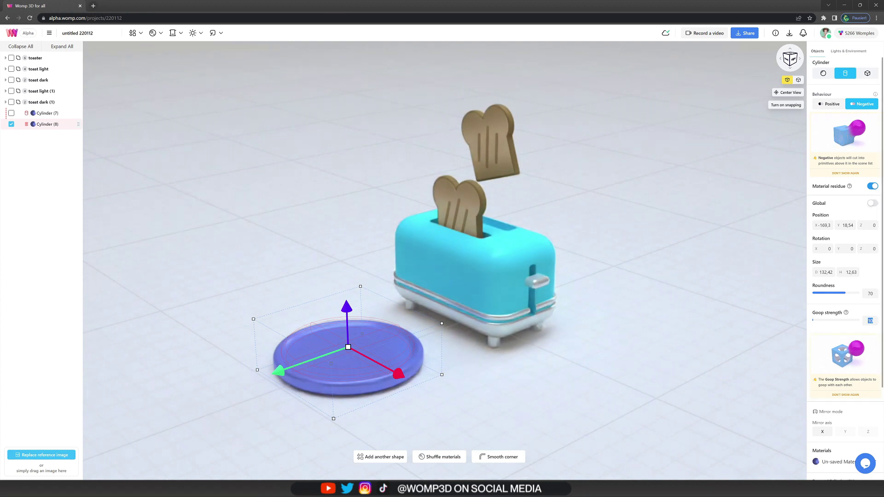
{"action": "type", "text": "5"}
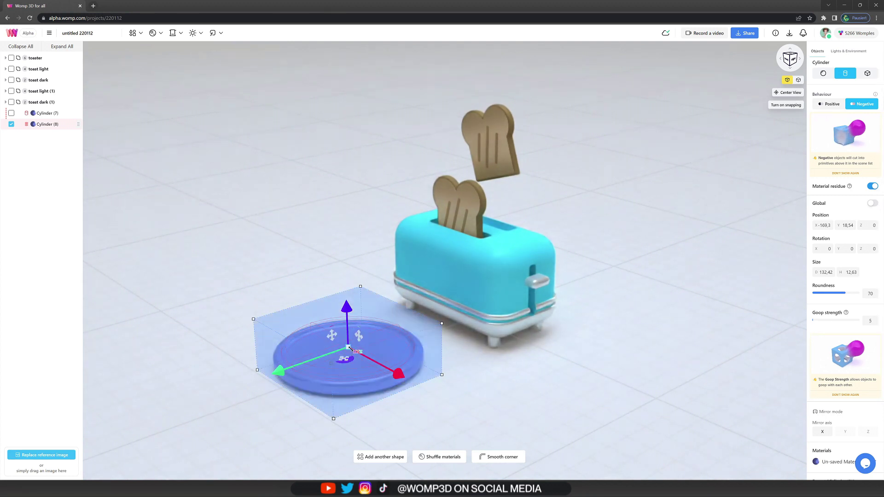
Change the negative cylinder's material to near-white with metalness 10 and roughness 52.
{"action": "scroll", "coordinate": [830, 343], "scroll_direction": "down", "scroll_amount": 3}
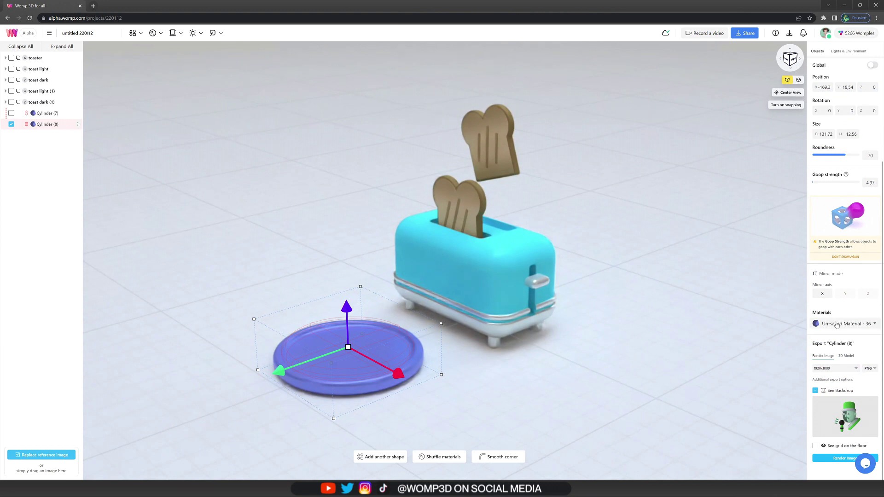
{"action": "left_click", "coordinate": [837, 324]}
{"action": "left_click", "coordinate": [817, 348]}
{"action": "left_click_drag", "start_coordinate": [760, 352], "coordinate": [735, 345]}
{"action": "left_click_drag", "start_coordinate": [822, 367], "coordinate": [818, 367]}
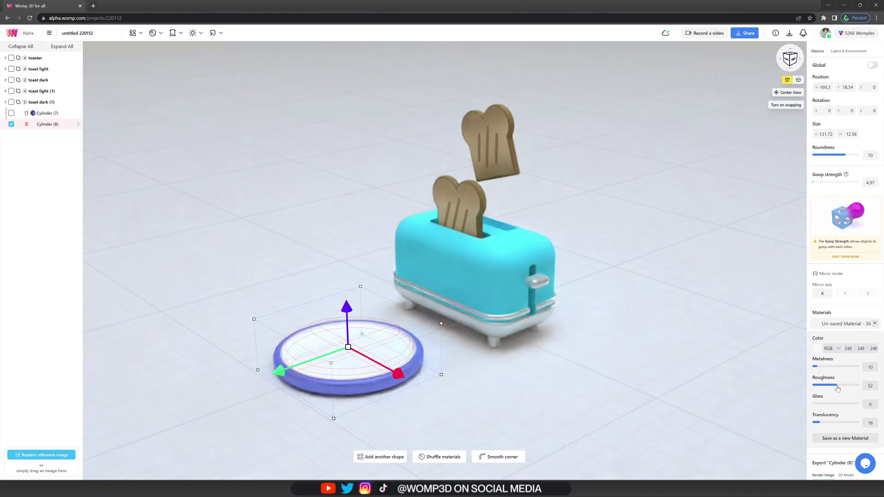
Lower the negative cylinder to about Y 13.75, shrink it to 129.26 × 12.33, and thin the plate cylinder to about 5.62 high.
{"action": "left_click_drag", "start_coordinate": [347, 306], "coordinate": [348, 310]}
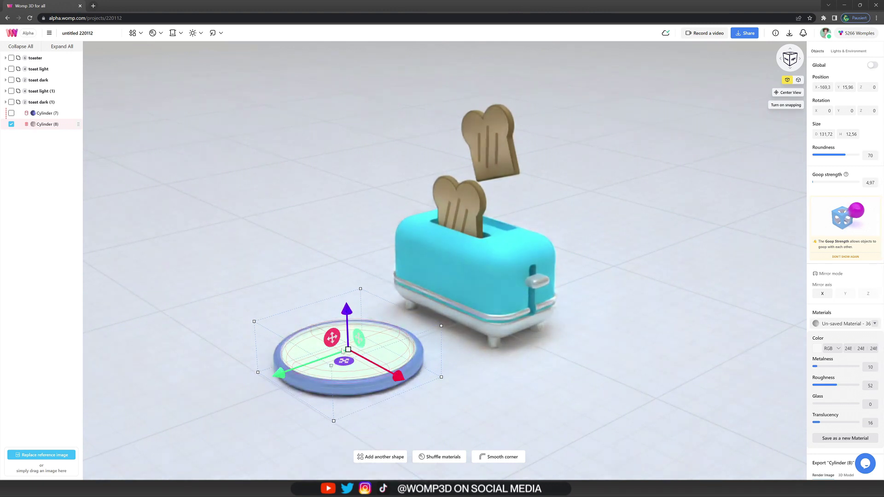
{"action": "left_click_drag", "start_coordinate": [348, 350], "coordinate": [345, 349]}
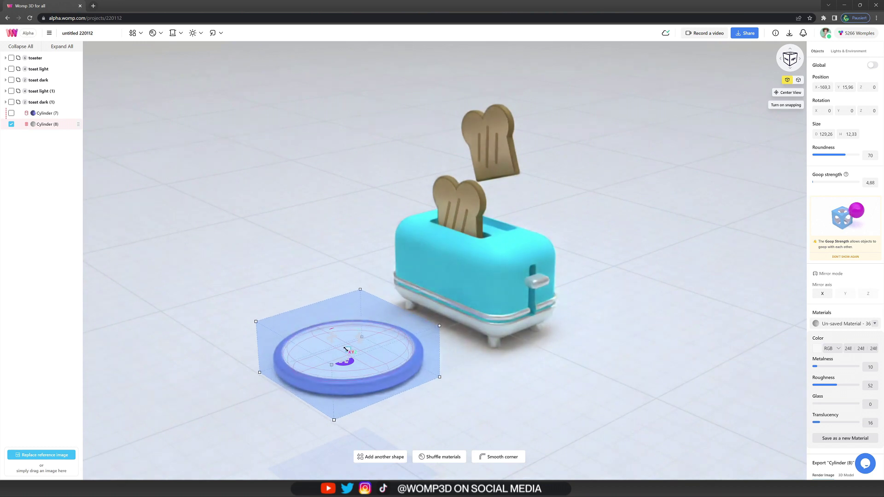
{"action": "left_click_drag", "start_coordinate": [347, 309], "coordinate": [347, 311]}
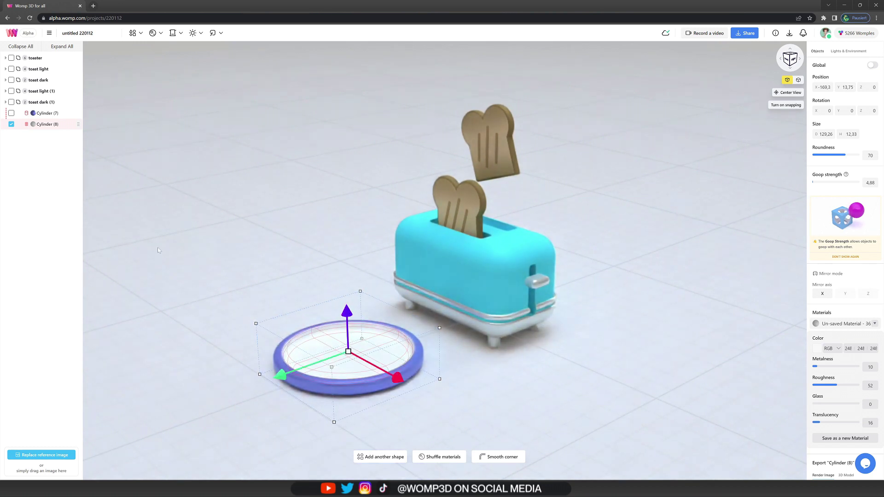
{"action": "left_click", "coordinate": [55, 113]}
{"action": "left_click_drag", "start_coordinate": [405, 307], "coordinate": [405, 307]}
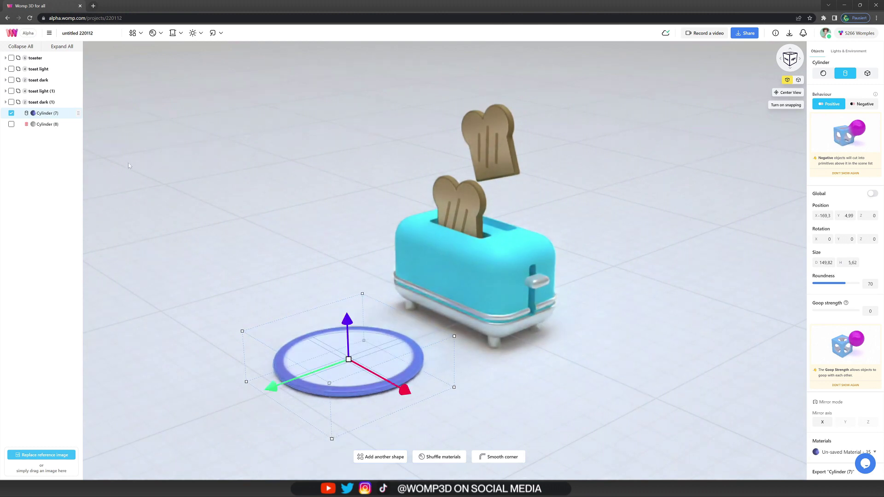
Raise the negative cylinder inside the plate slightly.
{"action": "left_click", "coordinate": [48, 124]}
{"action": "left_click_drag", "start_coordinate": [347, 316], "coordinate": [349, 314]}
{"action": "left_click", "coordinate": [335, 284]}
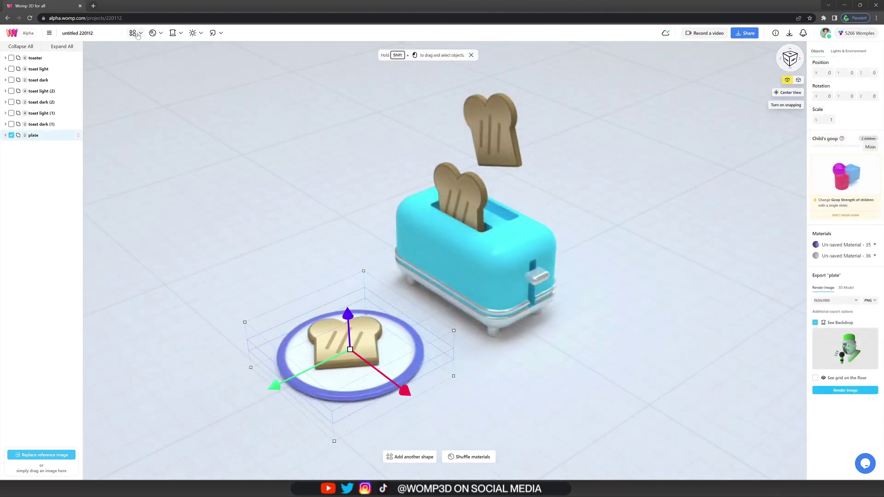
Add a butter cube on the plate beside the toast, about 28.3 × 8.6 × 20.81 at X -133.6, Y 8.8, Z -33.07.
{"action": "left_click", "coordinate": [133, 33]}
{"action": "left_click", "coordinate": [130, 81]}
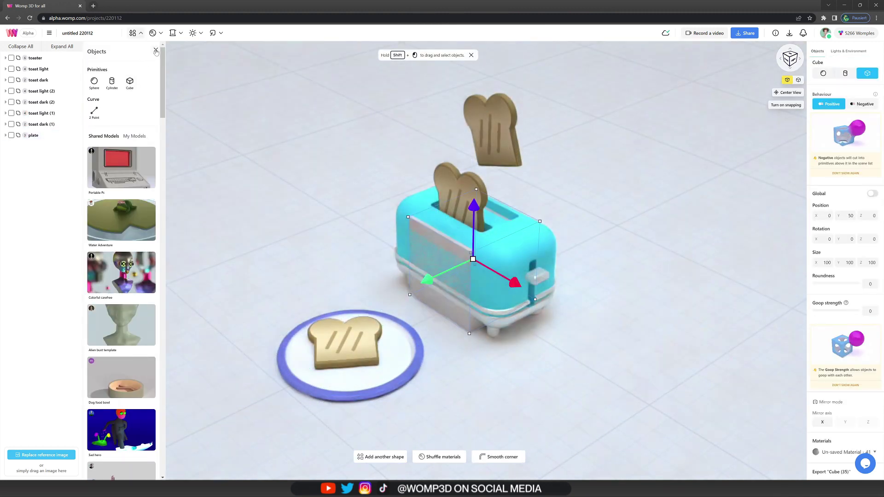
{"action": "left_click", "coordinate": [156, 50]}
{"action": "left_click_drag", "start_coordinate": [534, 274], "coordinate": [395, 353]}
{"action": "left_click_drag", "start_coordinate": [389, 318], "coordinate": [388, 313]}
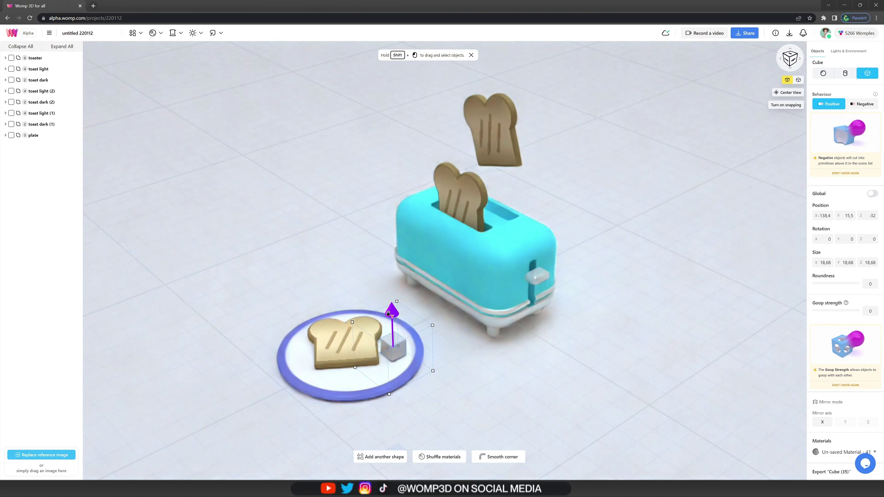
{"action": "left_click_drag", "start_coordinate": [432, 351], "coordinate": [437, 350]}
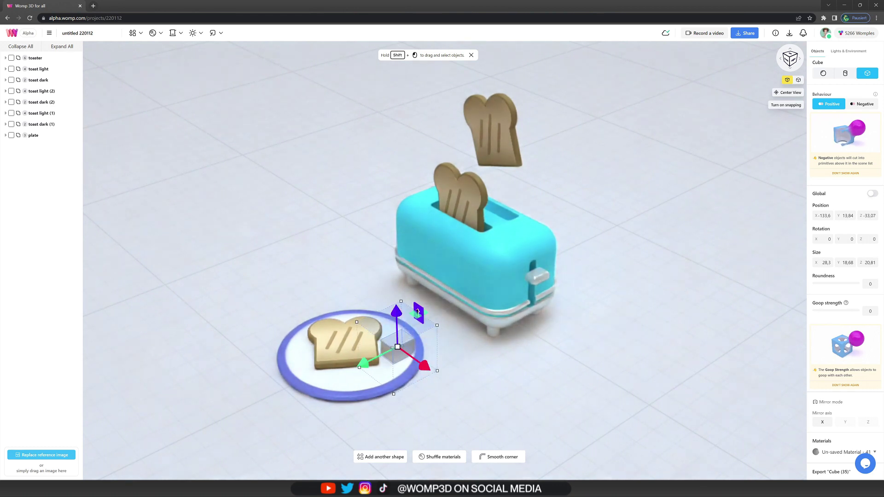
{"action": "left_click_drag", "start_coordinate": [418, 315], "coordinate": [418, 323]}
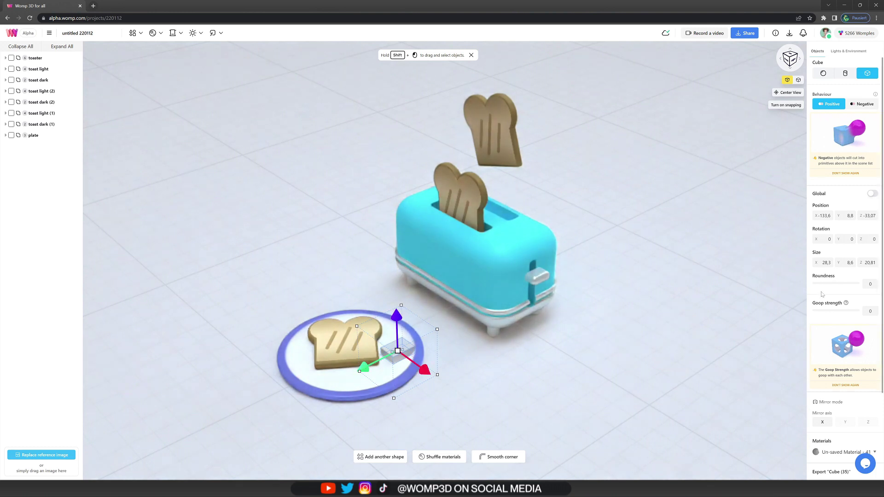
Give the butter cube a roundness of 40 and a pale yellow-green material colour.
{"action": "left_click_drag", "start_coordinate": [830, 288], "coordinate": [834, 289]}
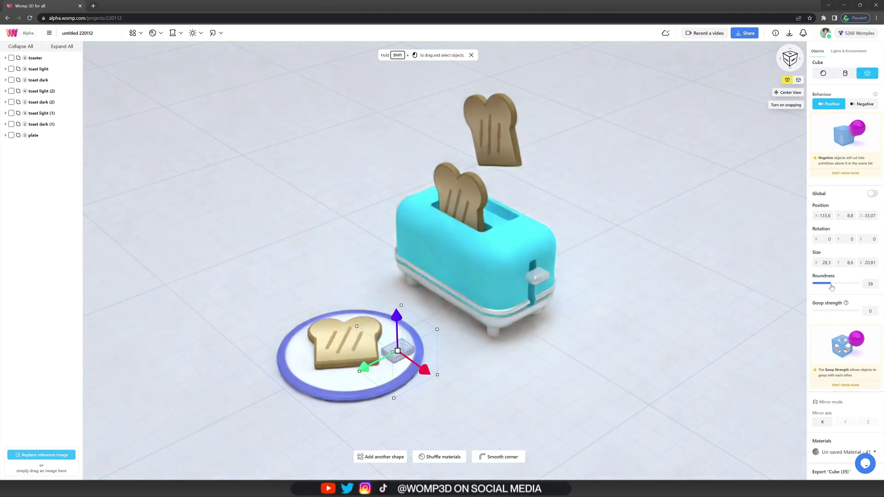
{"action": "scroll", "coordinate": [840, 327], "scroll_direction": "down", "scroll_amount": 3}
{"action": "left_click", "coordinate": [830, 322]}
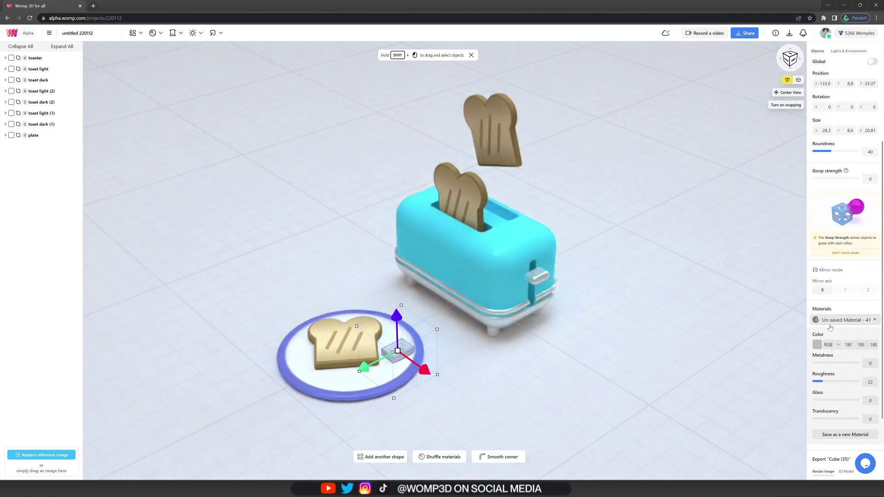
{"action": "left_click", "coordinate": [816, 345]}
{"action": "left_click_drag", "start_coordinate": [740, 406], "coordinate": [750, 407]}
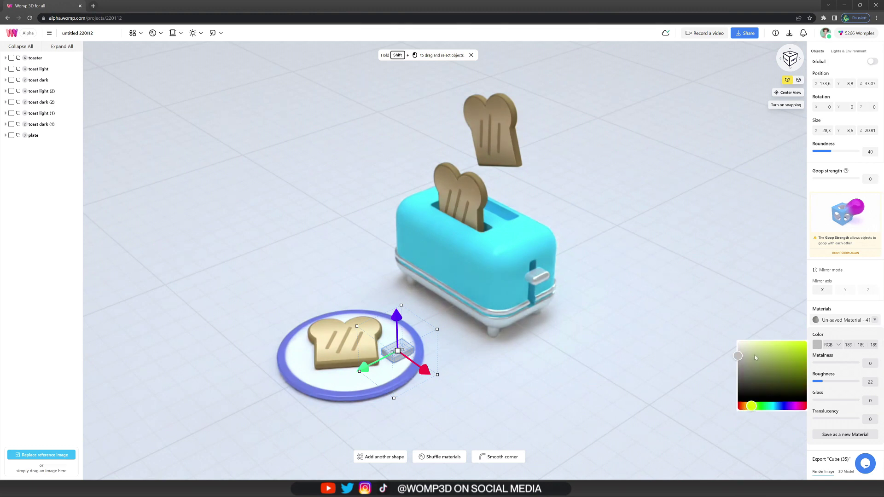
{"action": "left_click_drag", "start_coordinate": [761, 342], "coordinate": [763, 343]}
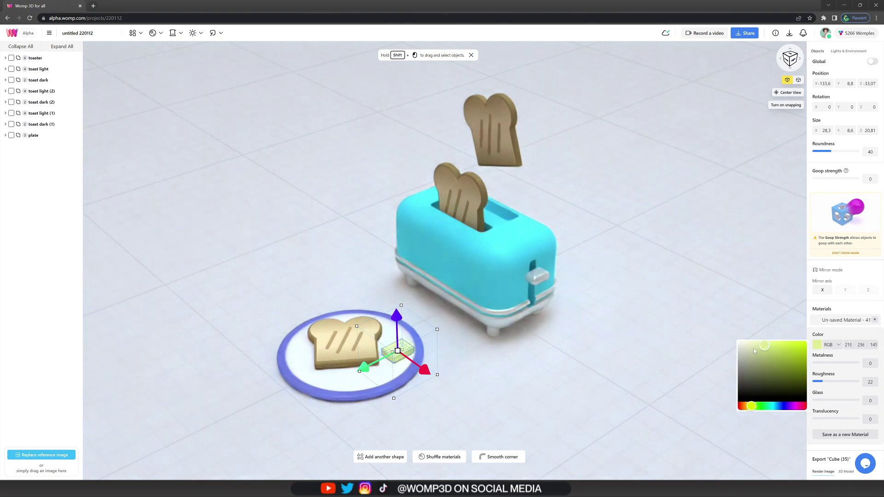
Rotate the butter cube to about -15.21 around Y and thicken it to about 9.73.
{"action": "left_click_drag", "start_coordinate": [455, 374], "coordinate": [465, 364]}
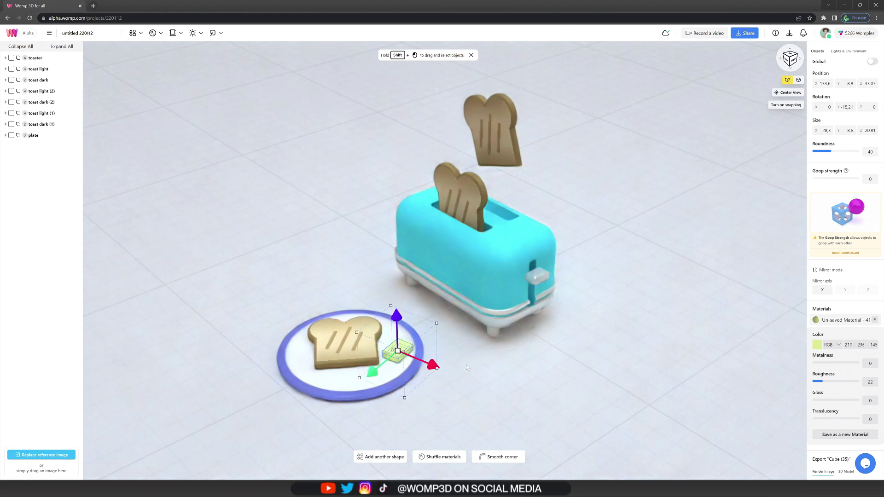
{"action": "left_click_drag", "start_coordinate": [397, 318], "coordinate": [400, 314]}
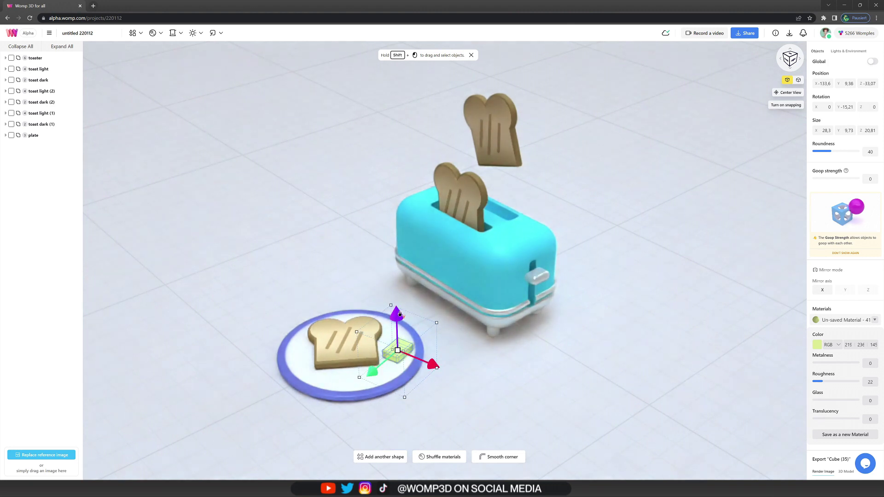
Duplicate the butter cube onto the plated toast at about X -166.5, Y 12.03, Z 12.87, tilted to about -2.29, -15.37, 8.35.
{"action": "key", "text": "ctrl+d"}
{"action": "left_click_drag", "start_coordinate": [432, 365], "coordinate": [391, 348]}
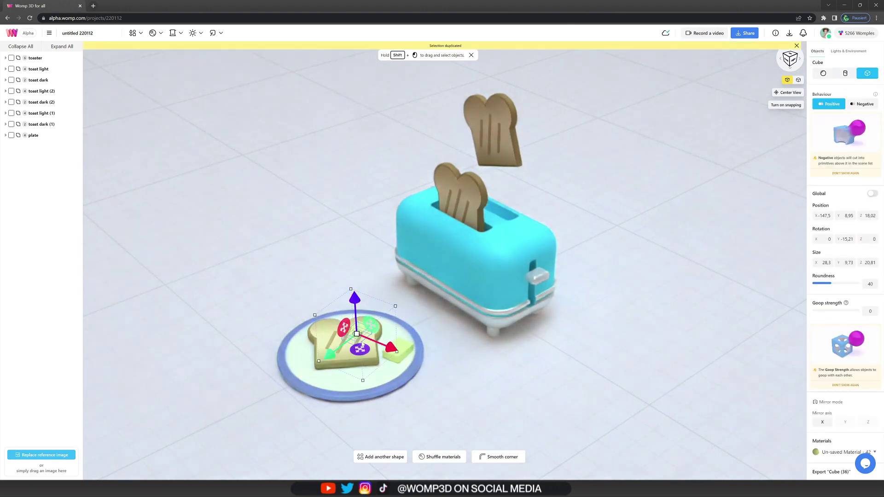
{"action": "left_click_drag", "start_coordinate": [329, 350], "coordinate": [316, 360]}
{"action": "left_click_drag", "start_coordinate": [340, 307], "coordinate": [341, 302]}
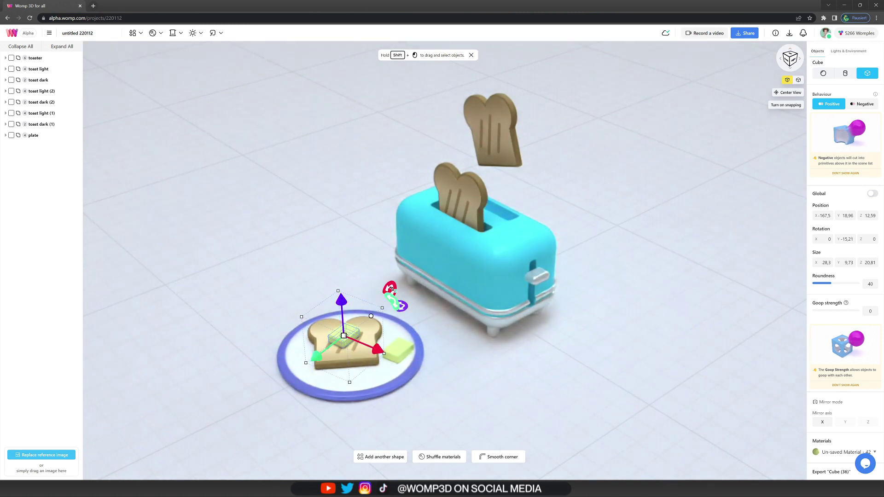
{"action": "left_click_drag", "start_coordinate": [391, 289], "coordinate": [341, 310]}
Duplicate the butter on the toast, enlarge the copy to about 34.78 × 11.95 × 25.58, and set its goop strength to 11.
{"action": "key", "text": "ctrl+d"}
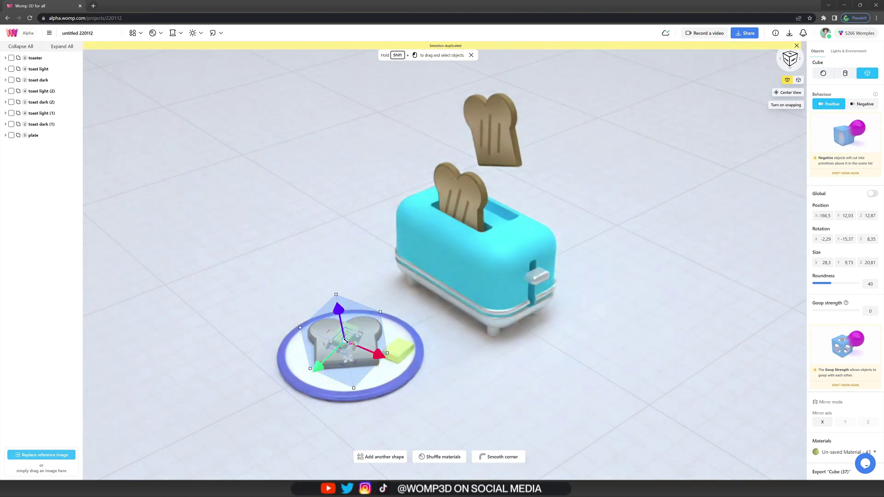
{"action": "left_click_drag", "start_coordinate": [346, 341], "coordinate": [372, 351]}
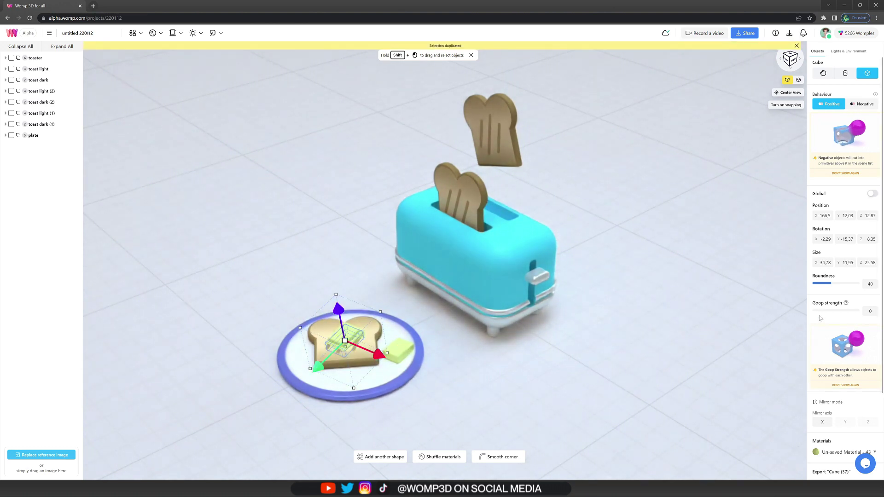
{"action": "left_click_drag", "start_coordinate": [813, 311], "coordinate": [815, 314]}
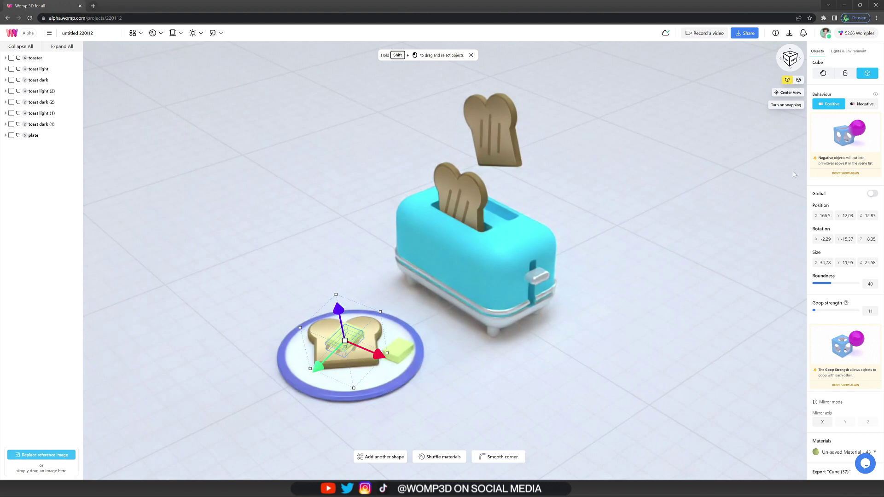
Turn the enlarged butter copy into a cylinder about 8.37 high and shift it under the butter cube as melted butter.
{"action": "left_click", "coordinate": [844, 73]}
{"action": "left_click_drag", "start_coordinate": [350, 310], "coordinate": [358, 305]}
{"action": "left_click_drag", "start_coordinate": [316, 370], "coordinate": [314, 374]}
{"action": "left_click_drag", "start_coordinate": [370, 357], "coordinate": [375, 360]}
Duplicate the melted-butter cylinder and place the copy beside it at about X -182.2, Y 9.9, Z 7.19.
{"action": "key", "text": "ctrl+d"}
{"action": "left_click_drag", "start_coordinate": [314, 368], "coordinate": [306, 377]}
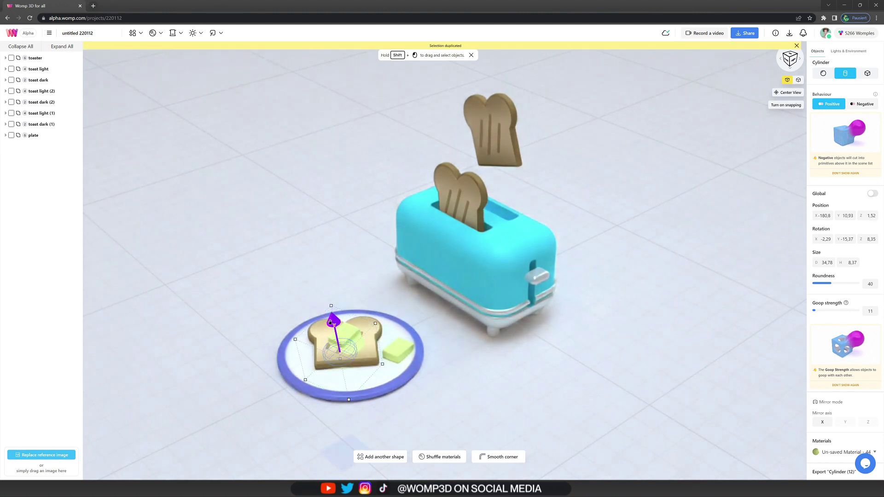
{"action": "left_click_drag", "start_coordinate": [330, 323], "coordinate": [330, 322]}
{"action": "left_click_drag", "start_coordinate": [372, 366], "coordinate": [368, 363]}
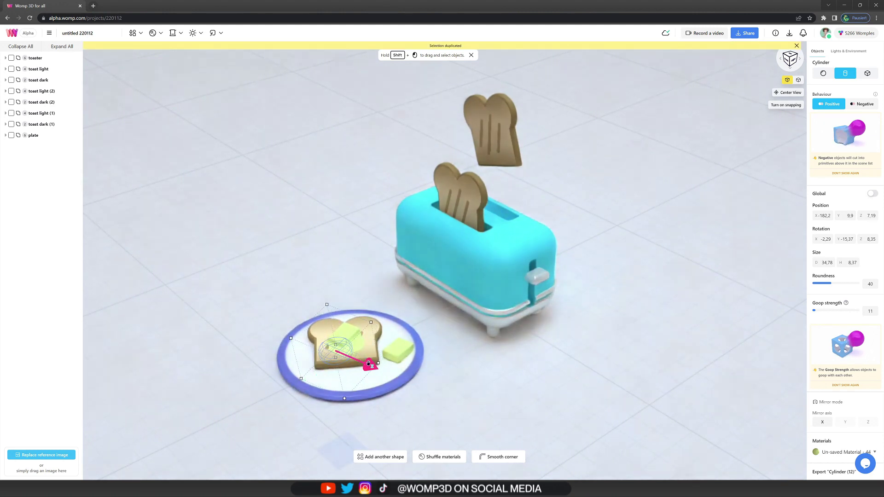
{"action": "left_click", "coordinate": [498, 366]}
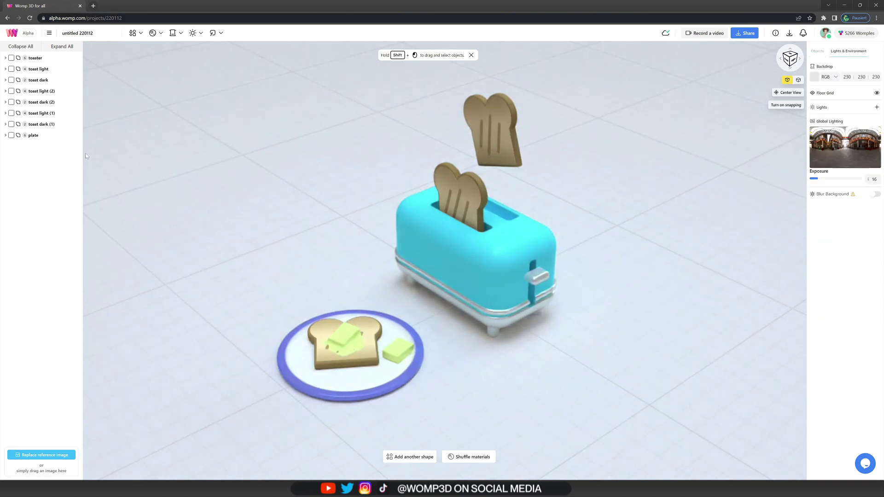
Delete the stripe cubes from the dark toast group on the plate.
{"action": "left_click", "coordinate": [344, 339]}
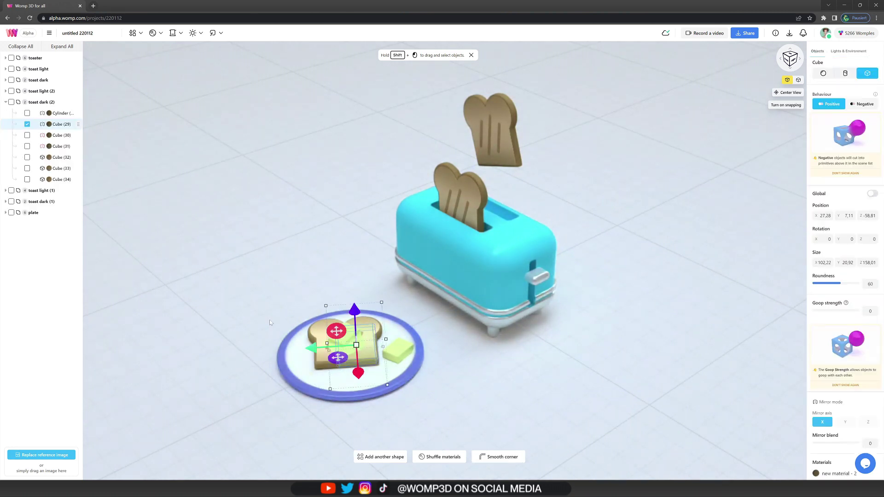
{"action": "left_click", "coordinate": [61, 162]}
{"action": "key", "text": "Delete"}
{"action": "left_click", "coordinate": [60, 161]}
{"action": "key", "text": "Delete"}
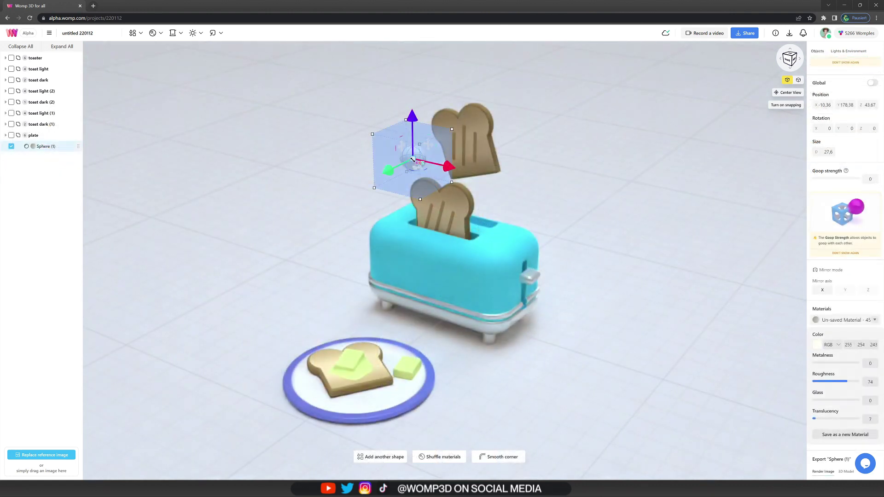
Duplicate the near-white sphere above the toaster twice, shrinking the copies to about 10.86 and placing them around its lower edge.
{"action": "left_click_drag", "start_coordinate": [413, 160], "coordinate": [452, 158]}
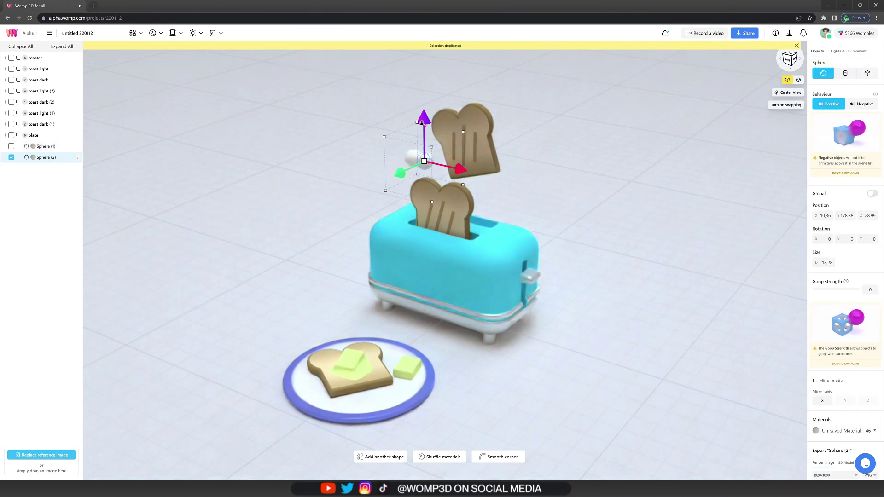
{"action": "left_click_drag", "start_coordinate": [421, 123], "coordinate": [390, 150]}
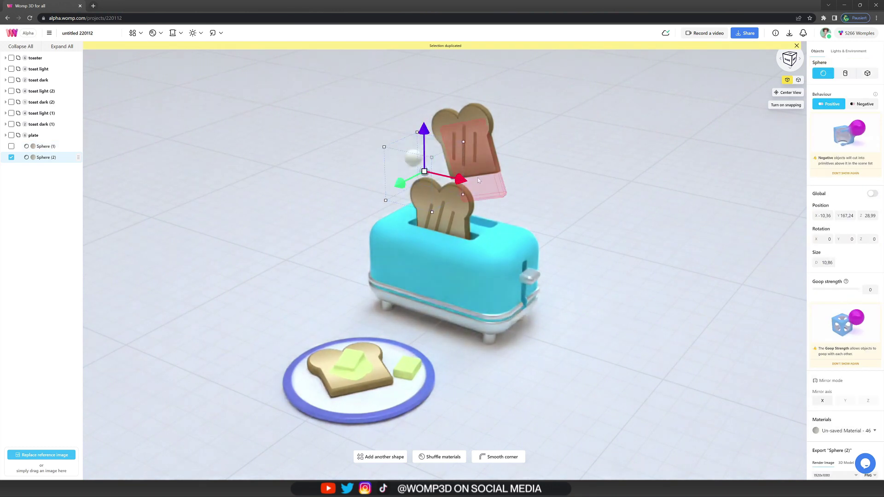
{"action": "left_click_drag", "start_coordinate": [459, 179], "coordinate": [437, 174], "text": "alt"}
Place another 10.86 sphere copy higher up next to the popped toast, at about X 25.61, Y 203.54, Z 57.95.
{"action": "left_click_drag", "start_coordinate": [401, 123], "coordinate": [401, 90], "text": "alt"}
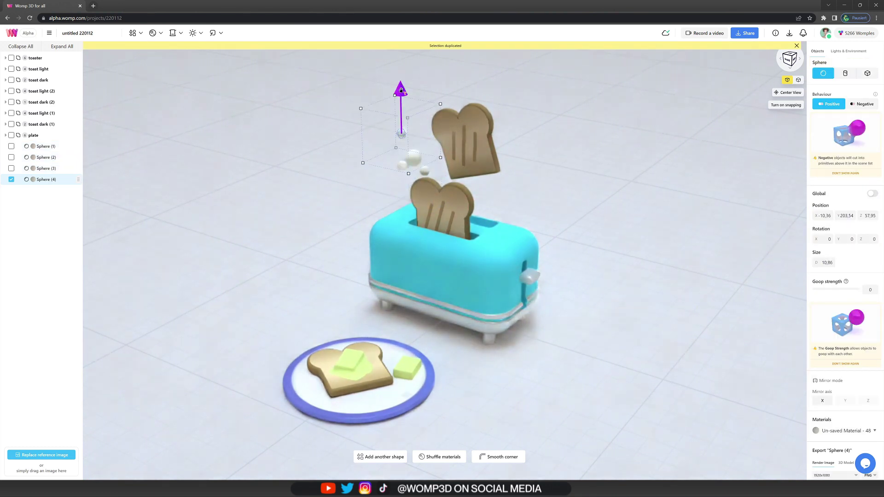
{"action": "left_click_drag", "start_coordinate": [388, 139], "coordinate": [395, 134]}
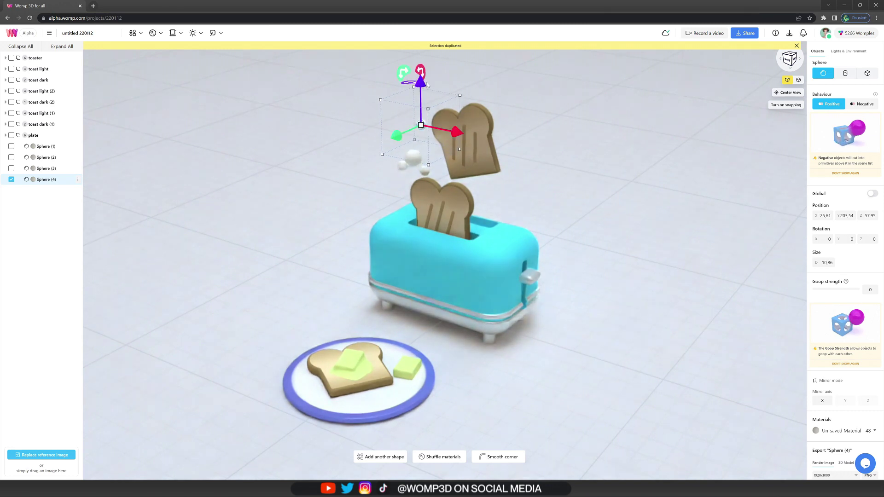
Duplicate the upper sphere at about Y 202.07, Z 55.36, shrink it to about 5.57, and blend it with goop strength about 5.28.
{"action": "left_click_drag", "start_coordinate": [421, 79], "coordinate": [421, 81], "text": "alt"}
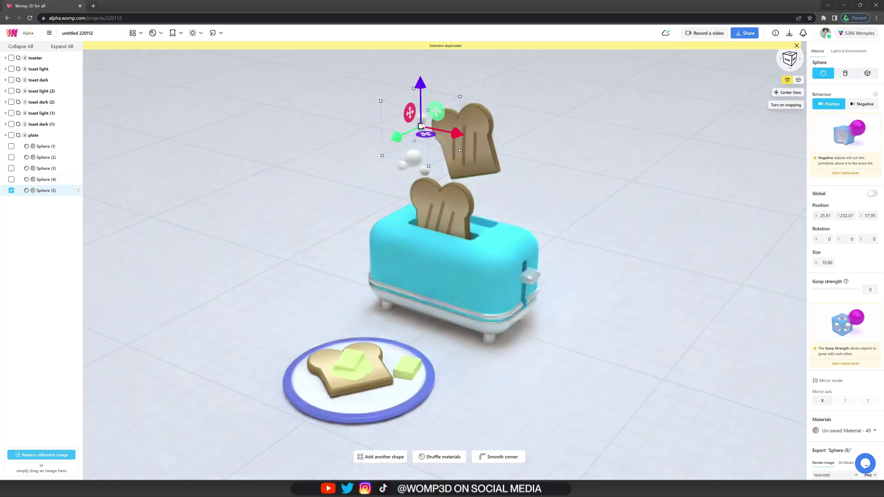
{"action": "left_click_drag", "start_coordinate": [421, 126], "coordinate": [410, 113]}
{"action": "left_click_drag", "start_coordinate": [457, 134], "coordinate": [459, 135]}
{"action": "left_click_drag", "start_coordinate": [813, 292], "coordinate": [815, 293]}
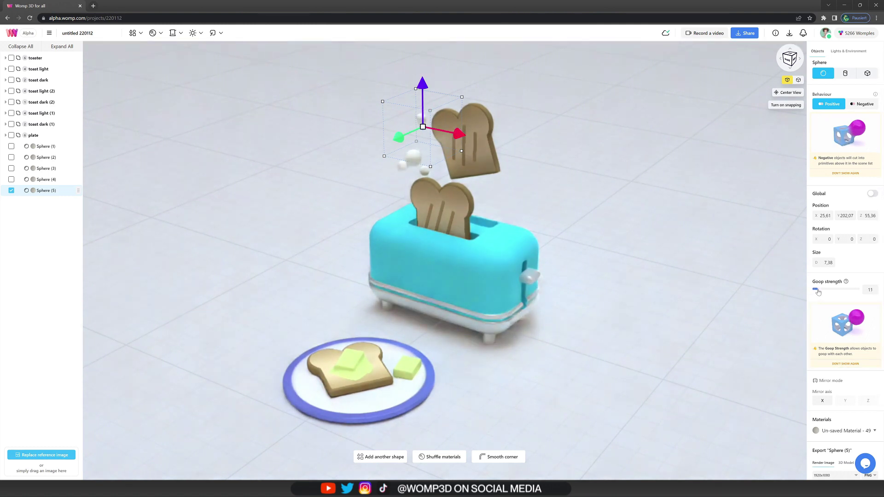
{"action": "left_click_drag", "start_coordinate": [422, 127], "coordinate": [412, 115]}
Add two sphere copies across the popped toast at about Z -51.42 and Z -57.22, the second 8.51 in size with goop strength 16.
{"action": "key", "text": "ctrl+d"}
{"action": "left_click_drag", "start_coordinate": [462, 135], "coordinate": [551, 155]}
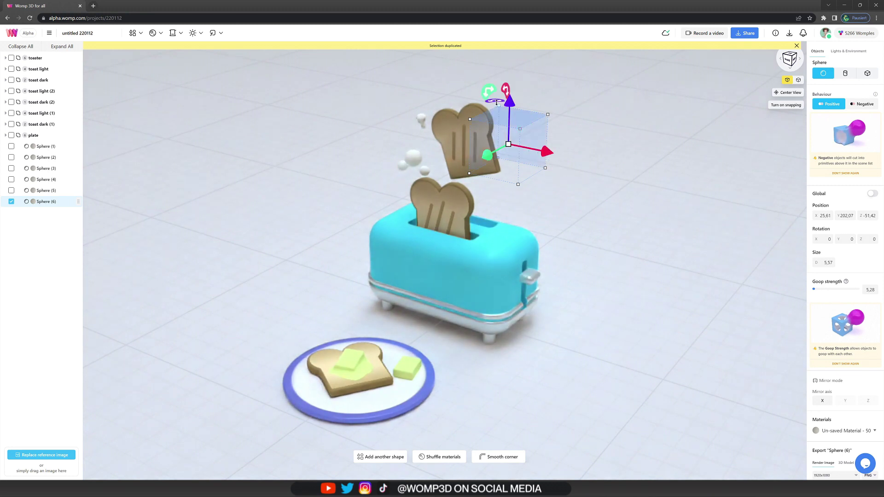
{"action": "key", "text": "ctrl+d"}
{"action": "left_click_drag", "start_coordinate": [509, 98], "coordinate": [509, 91]}
{"action": "left_click_drag", "start_coordinate": [554, 150], "coordinate": [522, 149]}
{"action": "left_click_drag", "start_coordinate": [558, 176], "coordinate": [560, 176]}
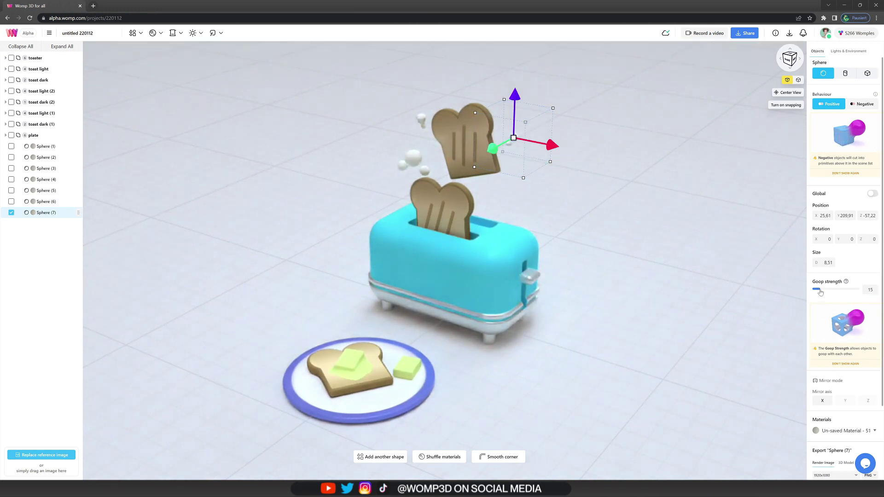
{"action": "left_click", "coordinate": [573, 208]}
{"action": "left_click", "coordinate": [514, 139]}
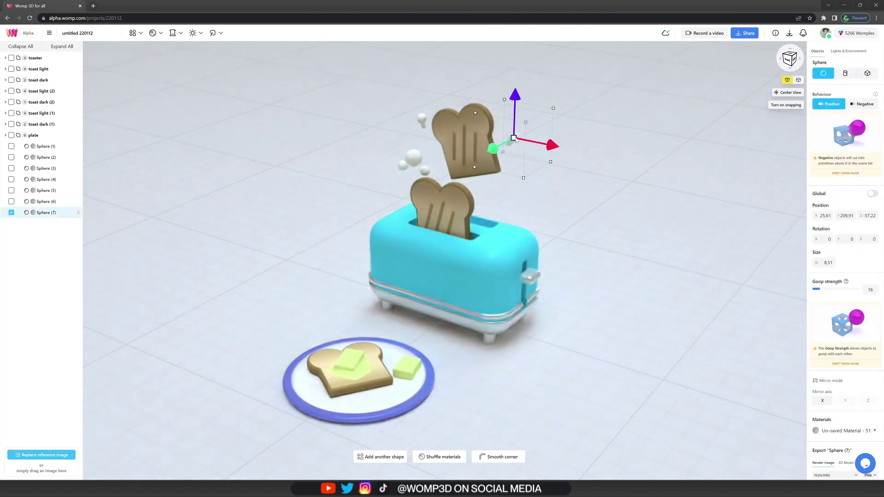
Duplicate the last sphere, lower the copy beneath the blended pair, and enlarge it.
{"action": "key", "text": "ctrl+d"}
{"action": "left_click_drag", "start_coordinate": [513, 96], "coordinate": [512, 142]}
{"action": "left_click_drag", "start_coordinate": [512, 185], "coordinate": [545, 220]}
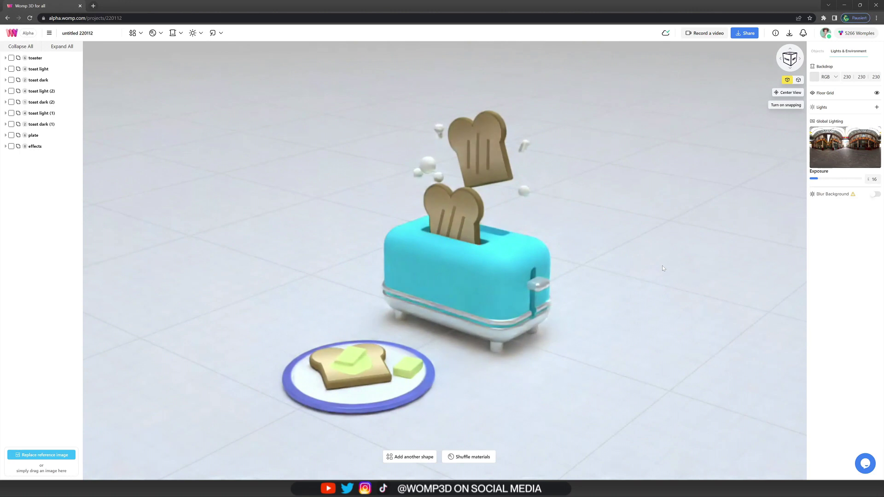
Hide the floor grid and create a peach-orange backdrop colour of RGB 229, 160, 126.
{"action": "left_click", "coordinate": [877, 94]}
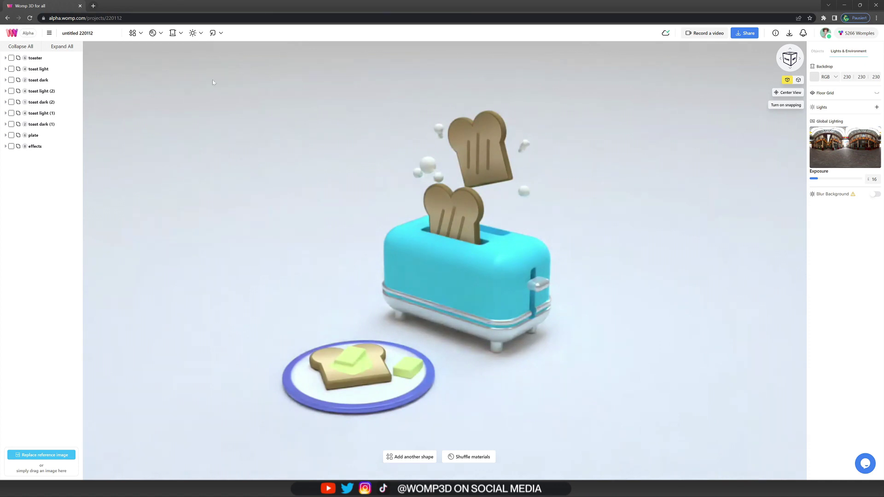
{"action": "left_click", "coordinate": [172, 34]}
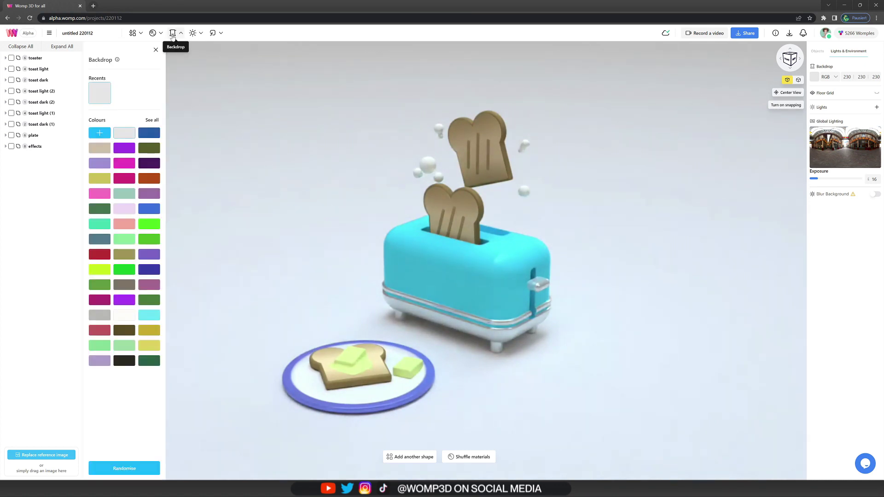
{"action": "left_click", "coordinate": [103, 134]}
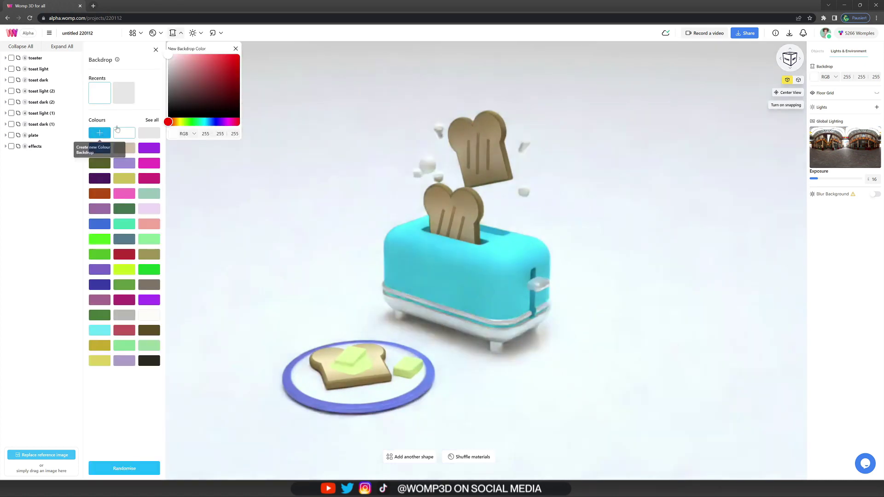
{"action": "left_click_drag", "start_coordinate": [186, 93], "coordinate": [200, 61]}
{"action": "mouse_move", "coordinate": [172, 122]}
{"action": "left_mouse_down"}
{"action": "mouse_move", "coordinate": [240, 125]}
{"action": "mouse_move", "coordinate": [172, 127]}
{"action": "left_mouse_up"}
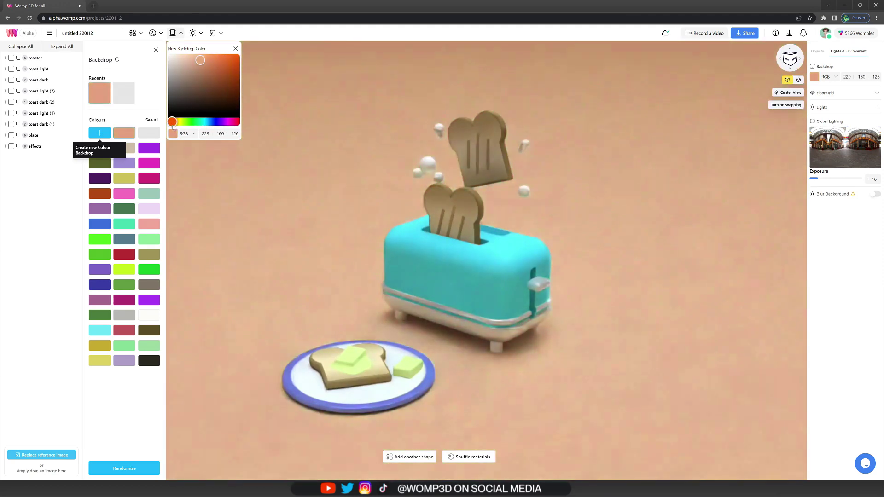
Change the backdrop to a lighter peach-pink of RGB 236, 182, 158.
{"action": "left_click", "coordinate": [193, 59]}
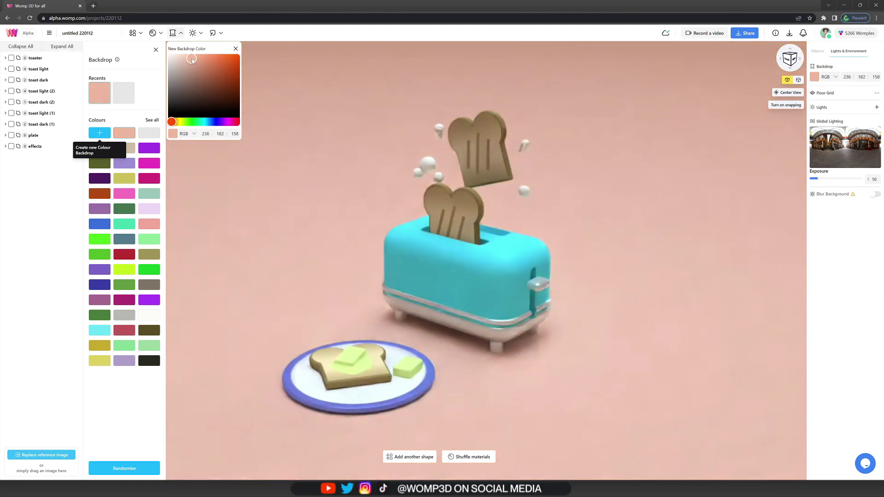
{"action": "left_click", "coordinate": [235, 48]}
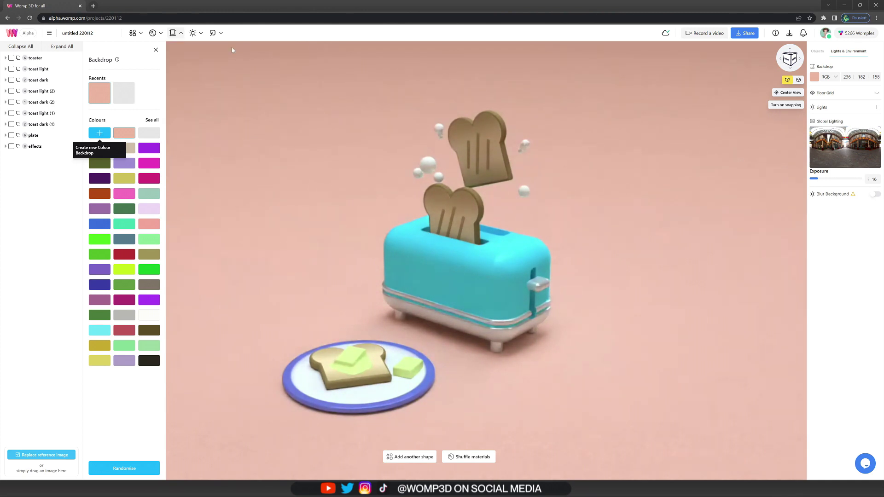
Try several global lighting environments on the scene, including birchwood and concrete_tunnel, and set the exposure to 11.
{"action": "left_click", "coordinate": [845, 151]}
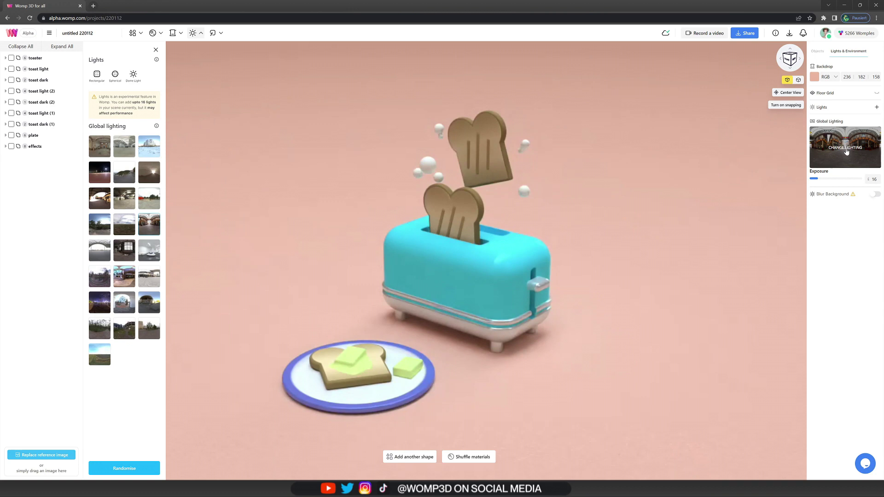
{"action": "left_click", "coordinate": [123, 150]}
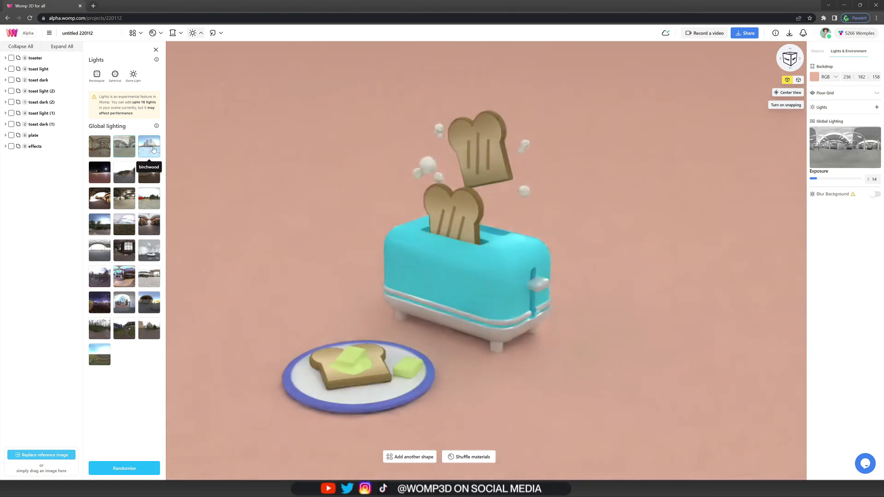
{"action": "left_click", "coordinate": [153, 149]}
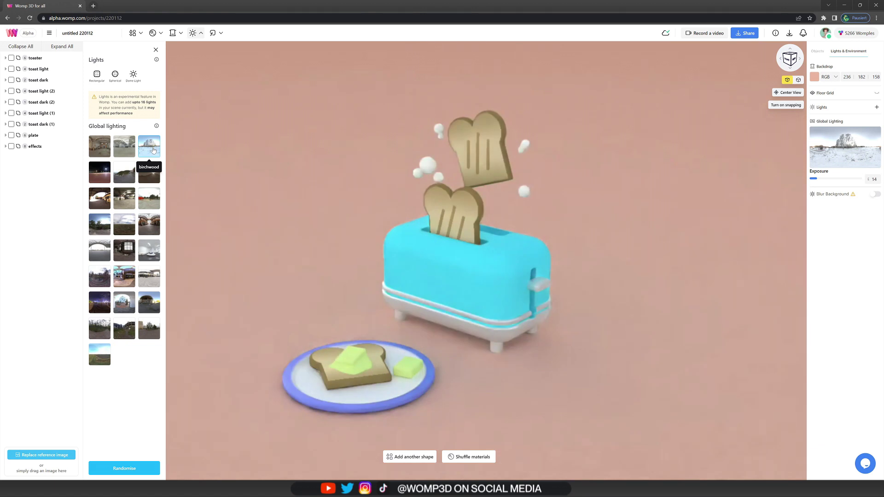
{"action": "left_click", "coordinate": [145, 175]}
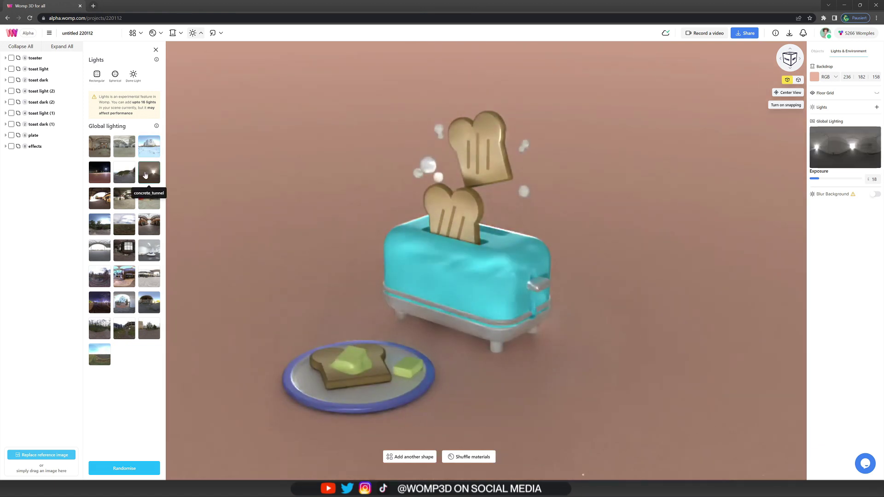
{"action": "left_click", "coordinate": [124, 175]}
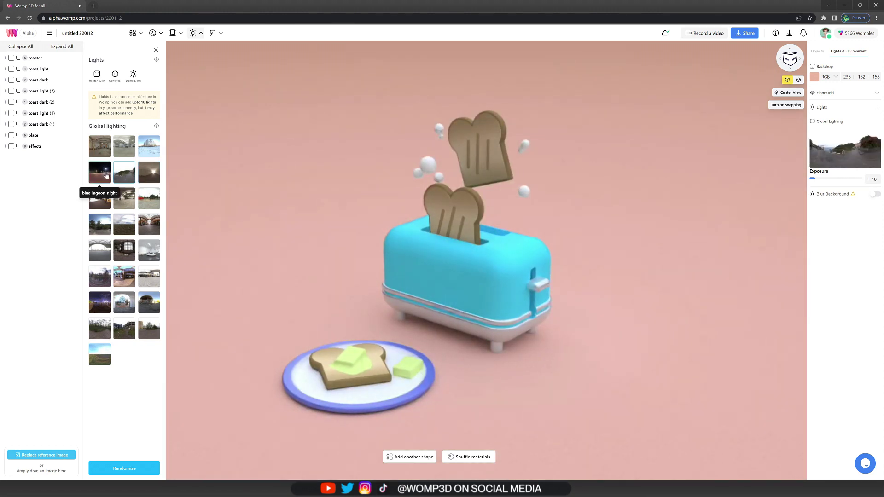
{"action": "left_click_drag", "start_coordinate": [813, 179], "coordinate": [816, 179]}
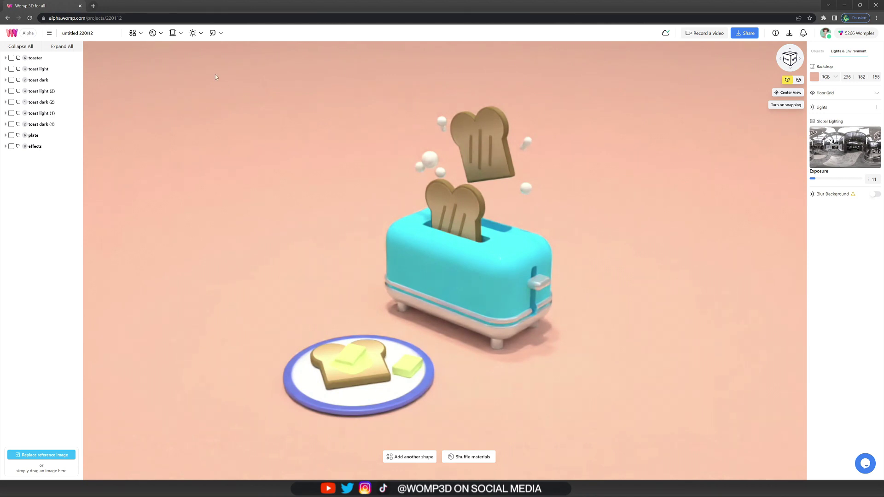
Add a spherical light and move it beside the toaster's lever end to about X 2.98, Y 5.18, Z -4.93.
{"action": "left_click", "coordinate": [192, 34]}
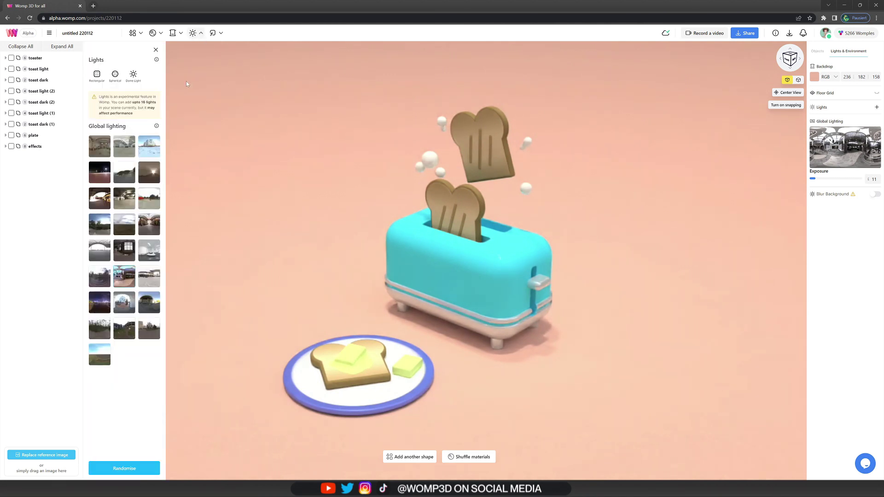
{"action": "left_click", "coordinate": [114, 72]}
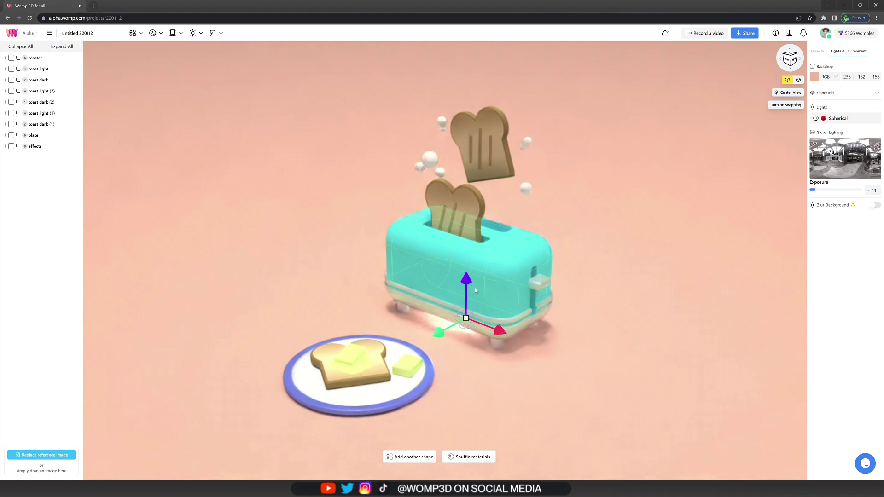
{"action": "left_click_drag", "start_coordinate": [500, 331], "coordinate": [602, 349]}
{"action": "left_click_drag", "start_coordinate": [568, 325], "coordinate": [565, 220]}
{"action": "left_click_drag", "start_coordinate": [544, 278], "coordinate": [583, 256]}
{"action": "left_click_drag", "start_coordinate": [605, 205], "coordinate": [602, 176]}
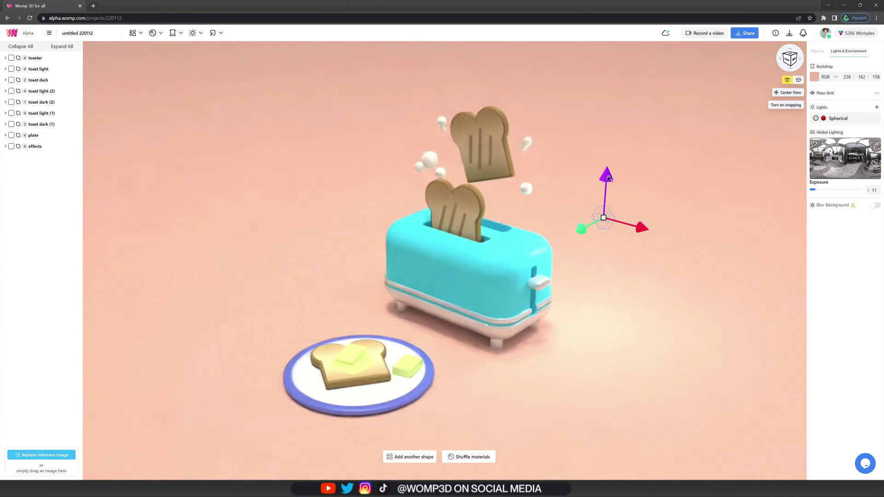
Set the spherical light's luminance to 51 and its colour to a warm yellow of RGB 247, 243, 134.
{"action": "left_click", "coordinate": [845, 120]}
{"action": "mouse_move", "coordinate": [832, 215]}
{"action": "left_mouse_down"}
{"action": "mouse_move", "coordinate": [842, 216]}
{"action": "mouse_move", "coordinate": [832, 219]}
{"action": "left_mouse_up"}
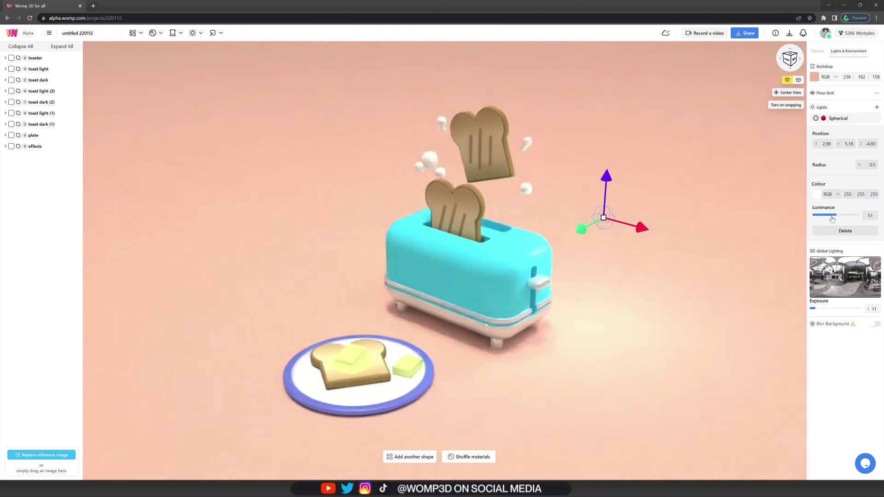
{"action": "left_click", "coordinate": [816, 194]}
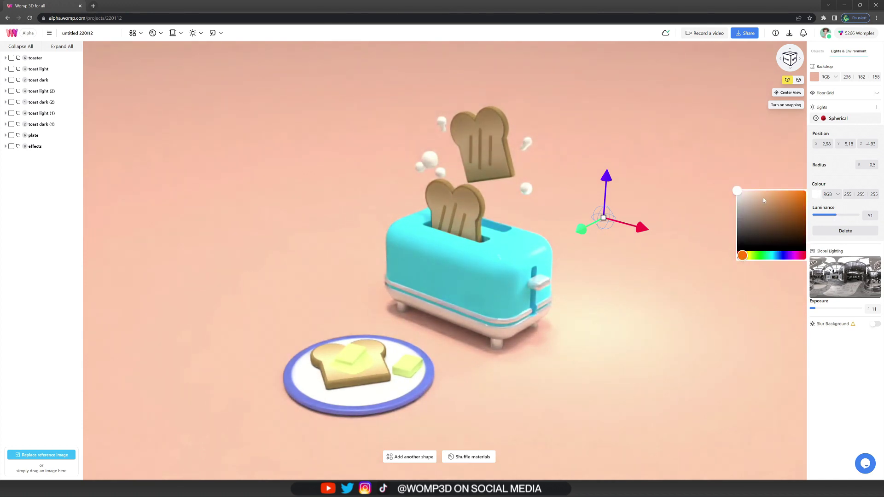
{"action": "left_click", "coordinate": [768, 193]}
{"action": "left_click", "coordinate": [748, 256]}
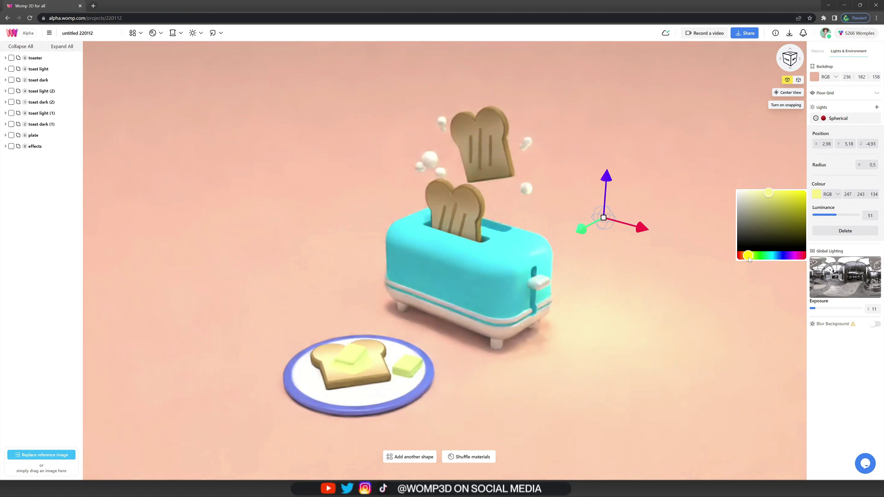
Duplicate the spherical light and raise the copy beside the popped toast to about X -4.05, Y 9.3, Z 0.89.
{"action": "left_click", "coordinate": [840, 122]}
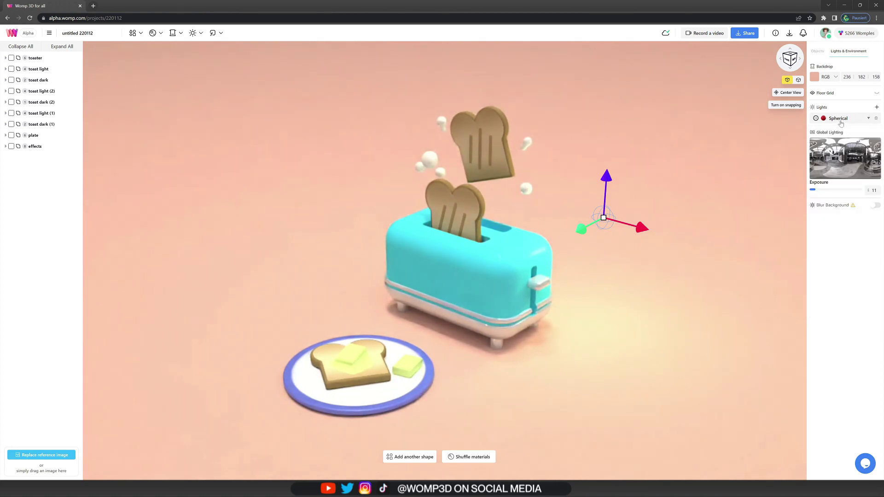
{"action": "key", "text": "ctrl+v"}
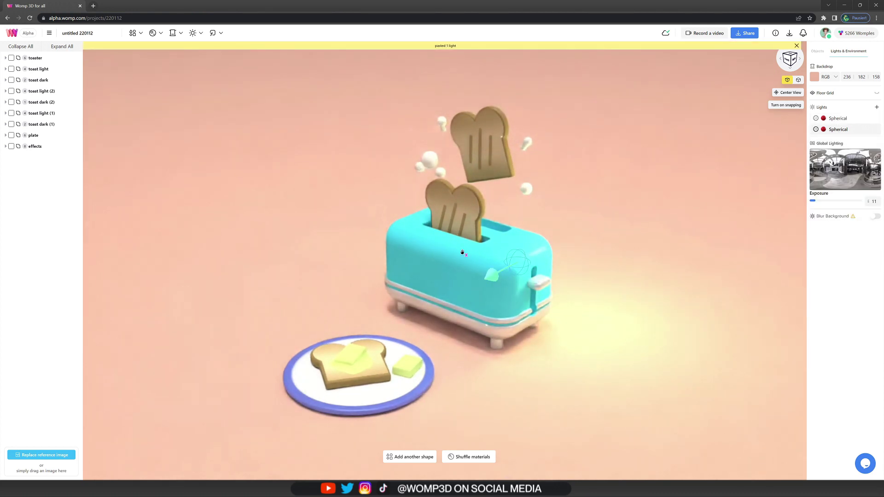
{"action": "left_click_drag", "start_coordinate": [539, 283], "coordinate": [402, 238]}
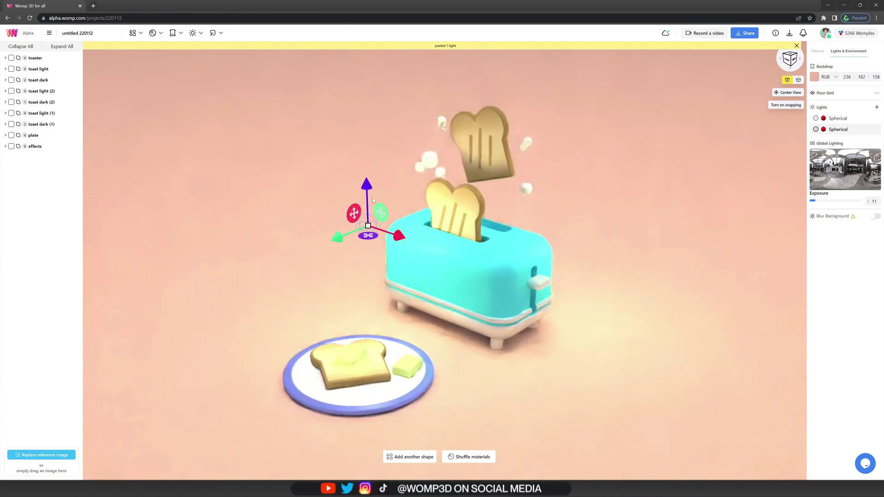
{"action": "left_click_drag", "start_coordinate": [360, 177], "coordinate": [356, 77]}
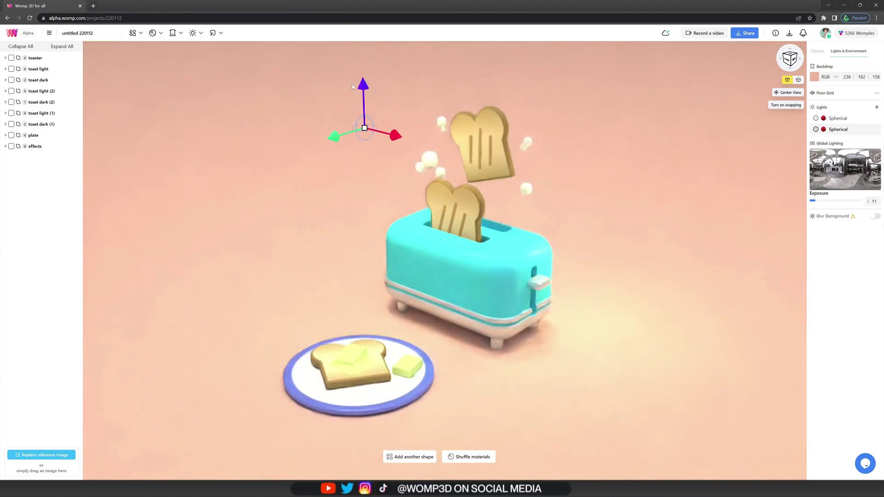
{"action": "left_click_drag", "start_coordinate": [378, 134], "coordinate": [398, 139]}
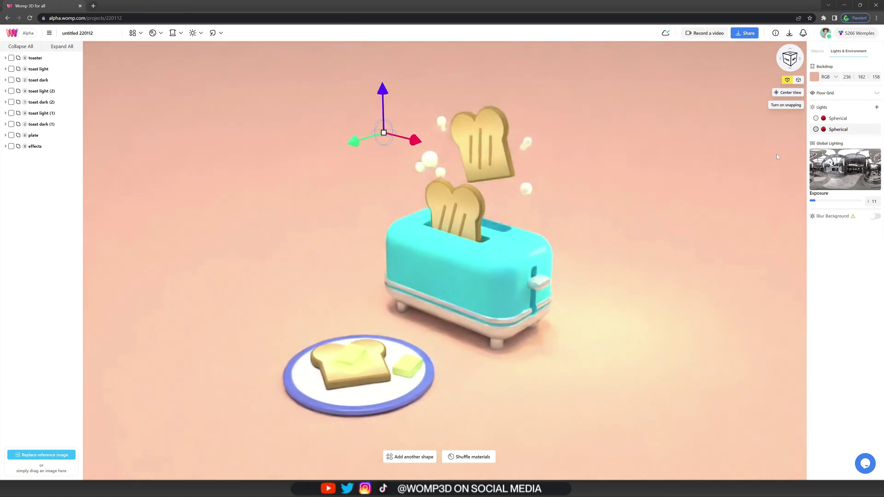
Lighten the duplicated light's colour to a paler yellow.
{"action": "left_click", "coordinate": [842, 135]}
{"action": "left_click", "coordinate": [816, 205]}
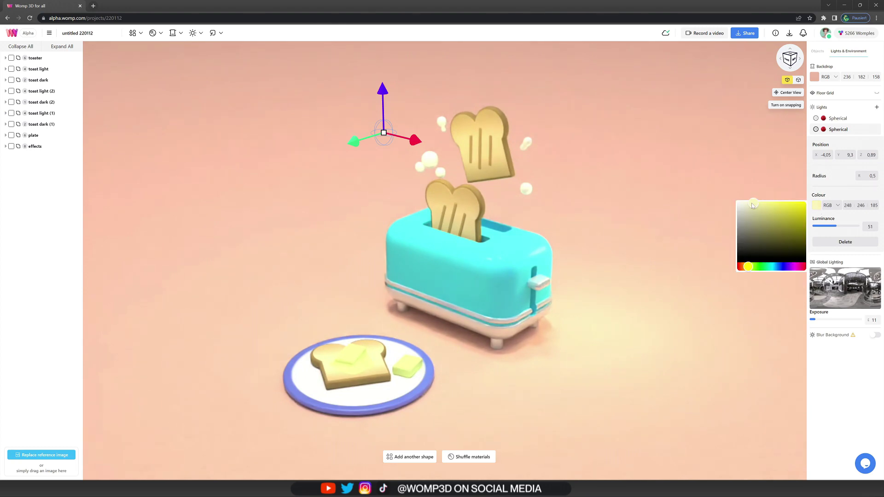
{"action": "left_click_drag", "start_coordinate": [751, 205], "coordinate": [744, 205]}
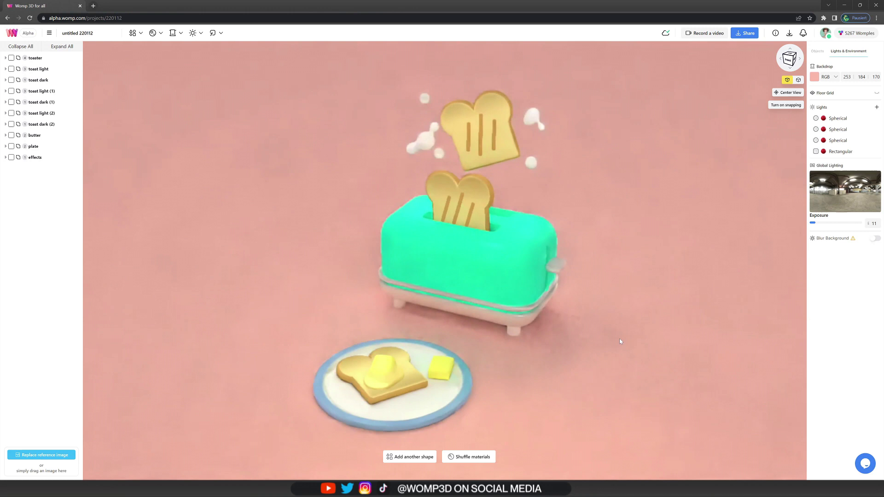
Start publishing the project, compare the thumbnail formats and choose Portrait.
{"action": "right_click_drag", "start_coordinate": [631, 340], "coordinate": [560, 342]}
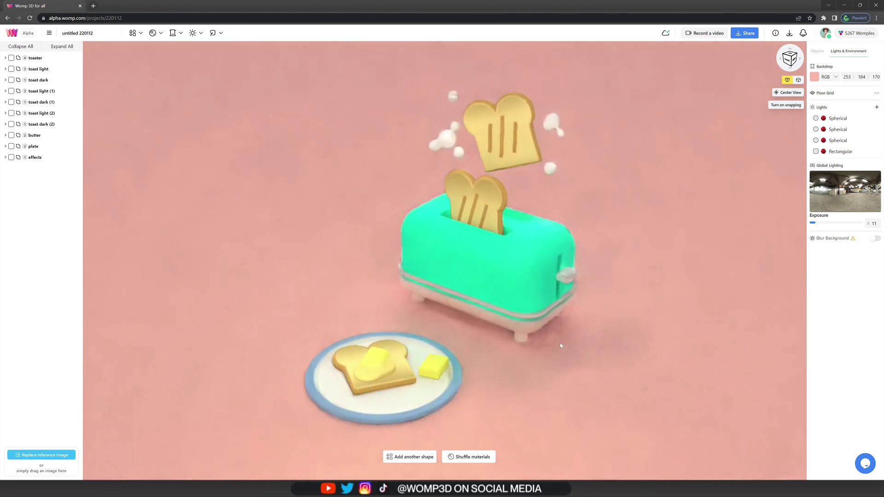
{"action": "left_click", "coordinate": [744, 36]}
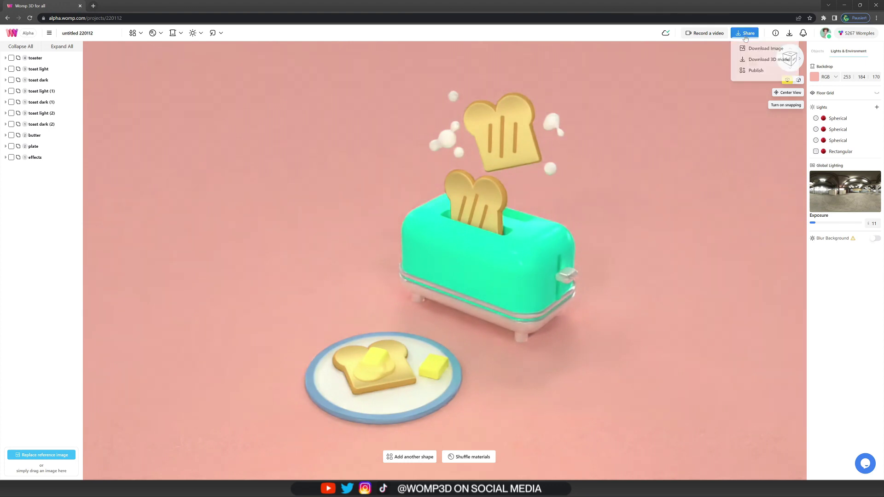
{"action": "left_click", "coordinate": [756, 70]}
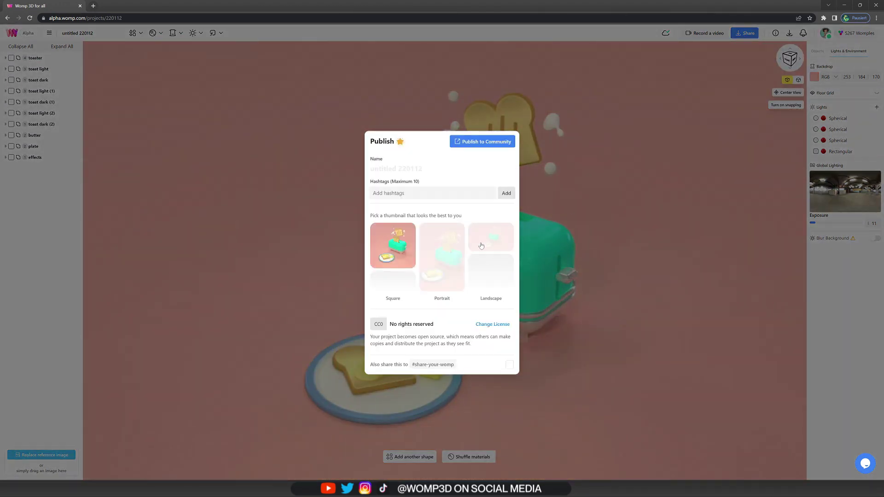
{"action": "left_click", "coordinate": [458, 251]}
{"action": "left_click", "coordinate": [486, 245]}
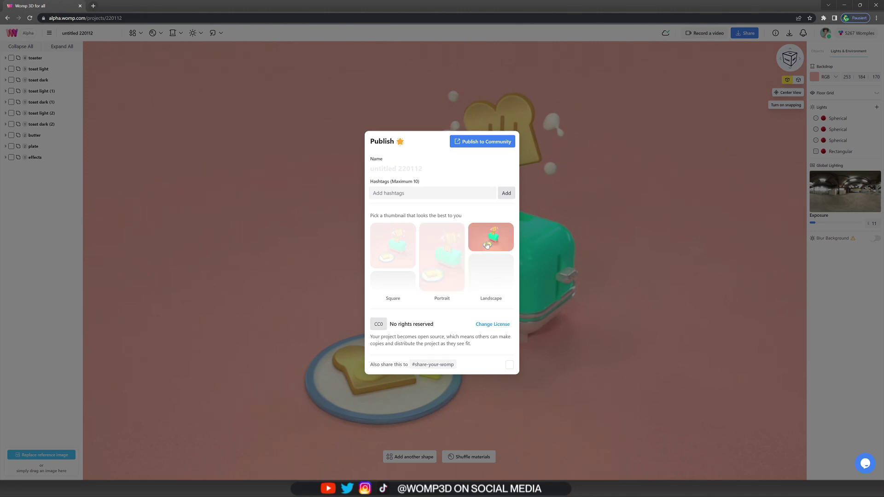
{"action": "left_click", "coordinate": [461, 279]}
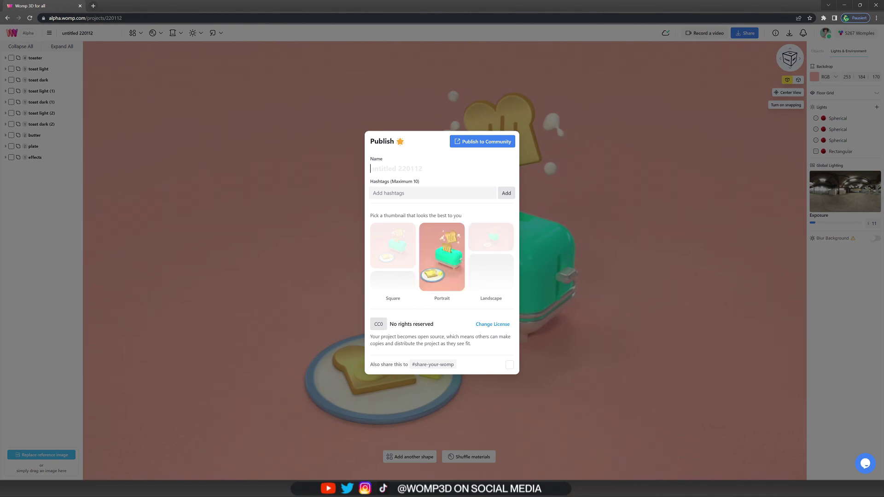
Name the published project "Cute Toaster :)" and add the hashtags #stylized, #prop and #3dmodel.
{"action": "type", "text": "Cute Toaster stylized"}
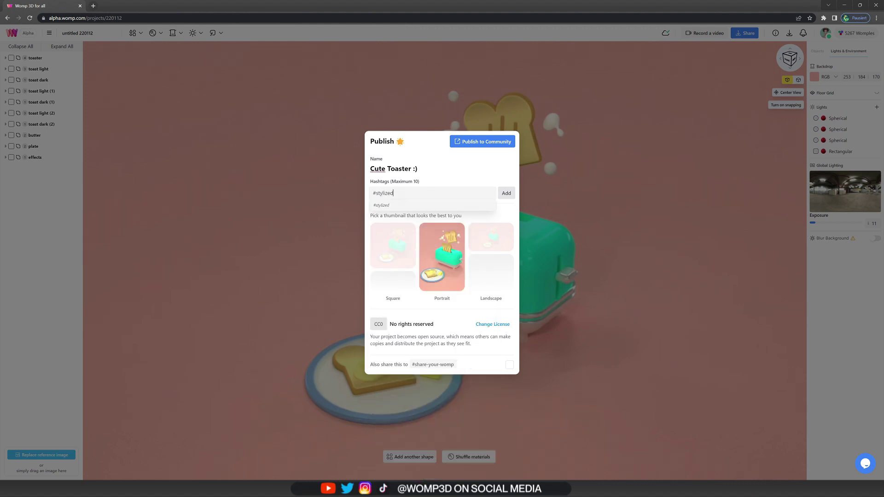
{"action": "left_click", "coordinate": [402, 197]}
{"action": "type", "text": "pastel"}
{"action": "left_click", "coordinate": [400, 198]}
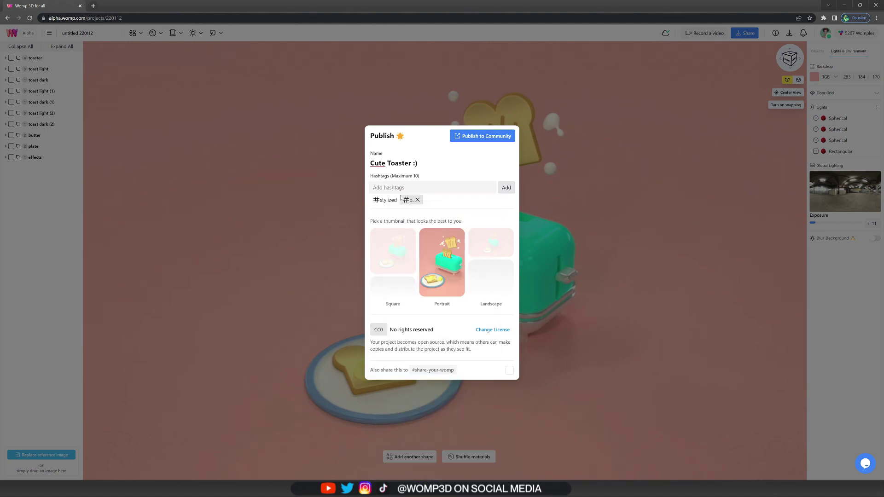
{"action": "type", "text": "3dmodel"}
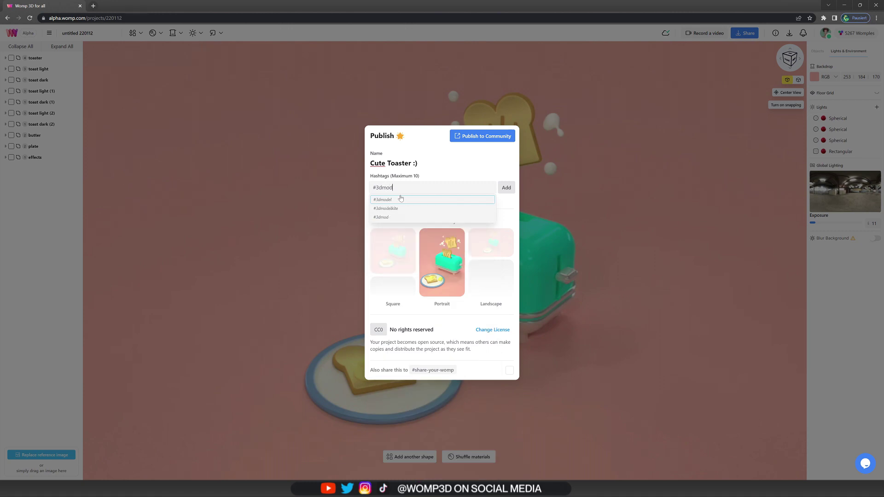
{"action": "left_click", "coordinate": [401, 198]}
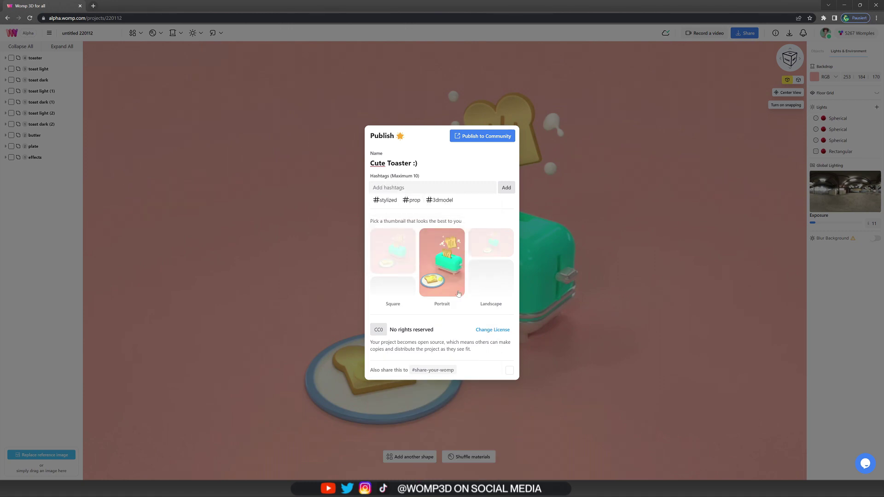
Change the project's license to CC BY-ND, No derivatives.
{"action": "left_click", "coordinate": [492, 329]}
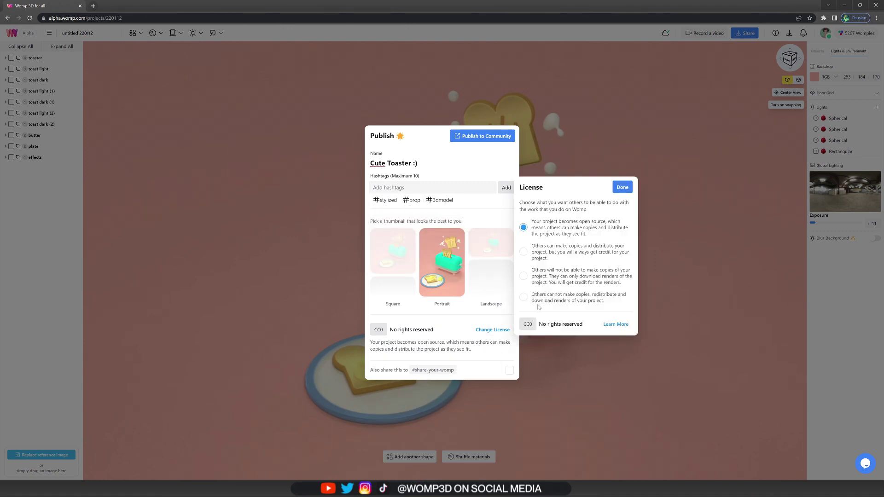
{"action": "left_click", "coordinate": [525, 277]}
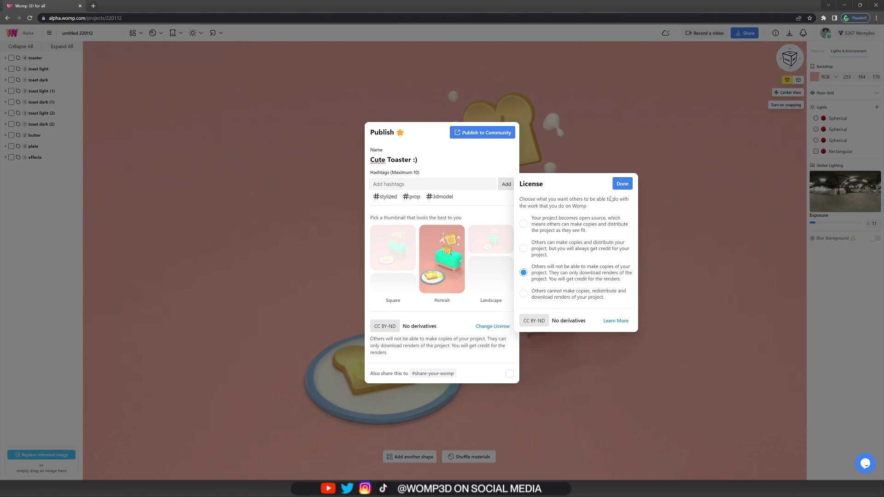
{"action": "left_click", "coordinate": [623, 186]}
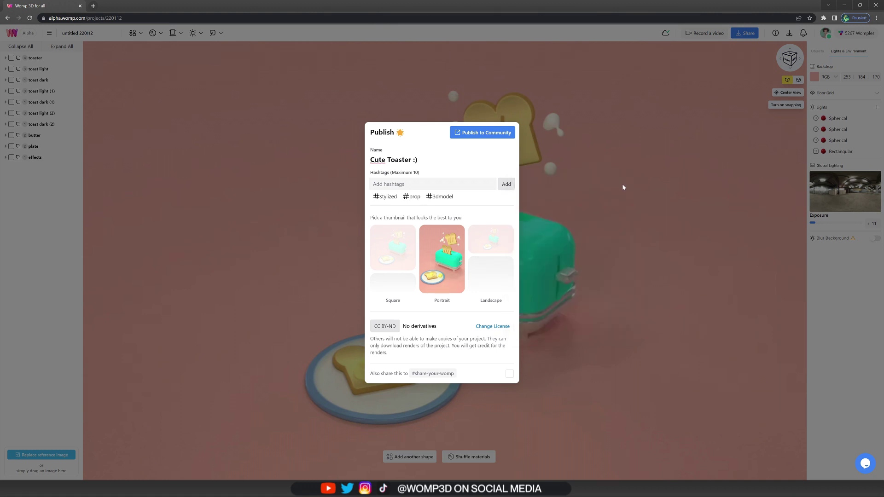
Enable sharing to #share-your-womp and publish the project to the community.
{"action": "left_click", "coordinate": [509, 373]}
{"action": "left_click", "coordinate": [484, 133]}
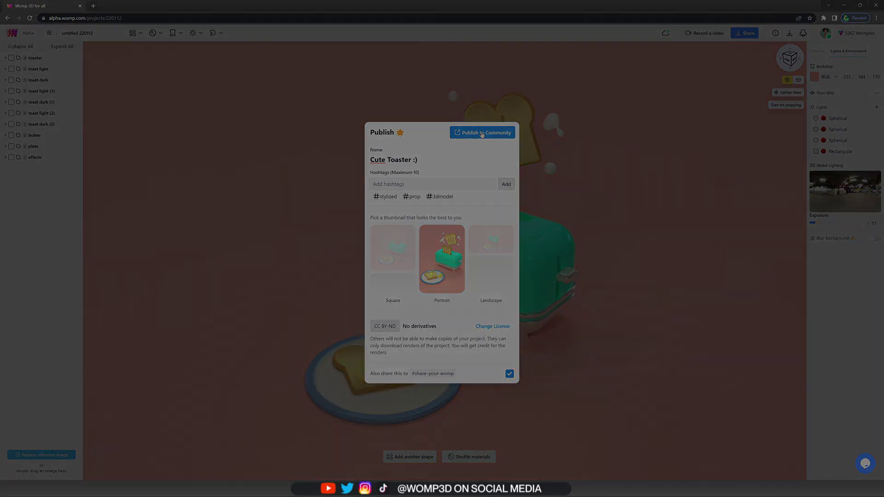